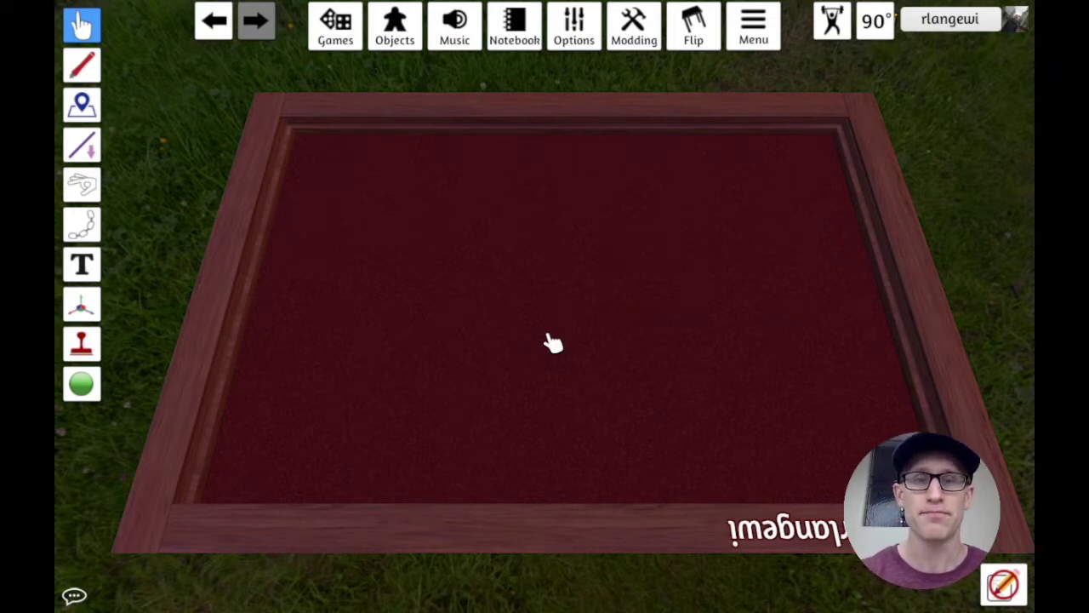
Step: Load the saved game "Ludo Lodge Custom Counter Tokens"
click(336, 47)
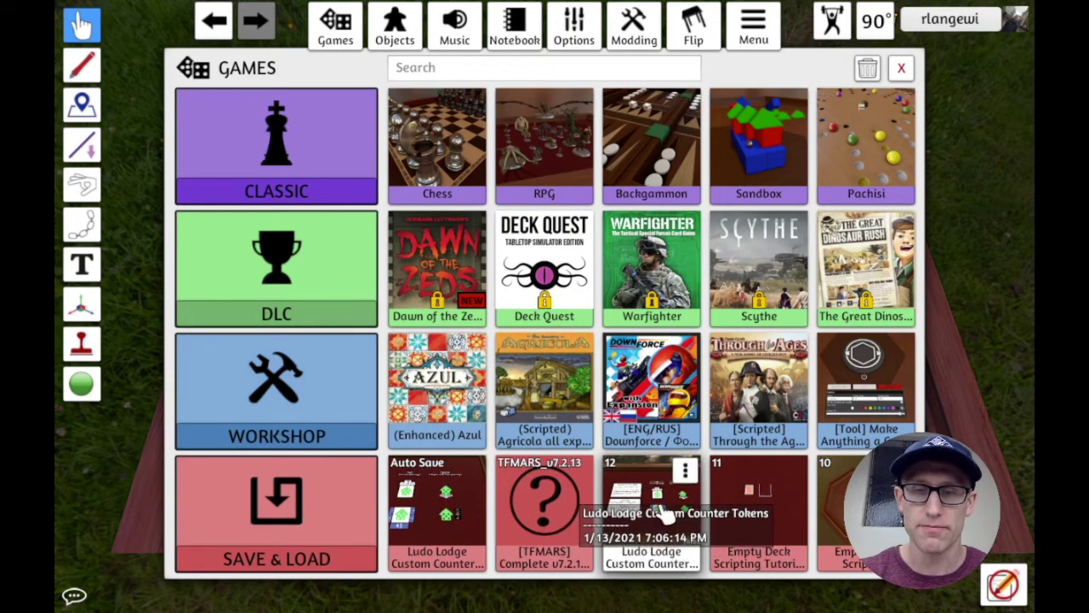
click(657, 519)
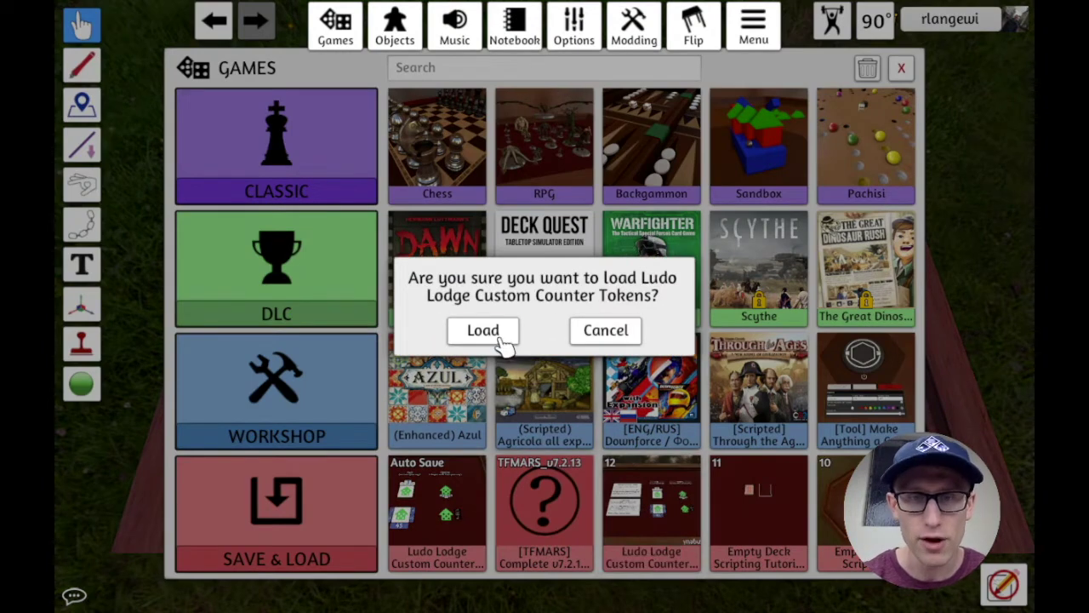
click(502, 342)
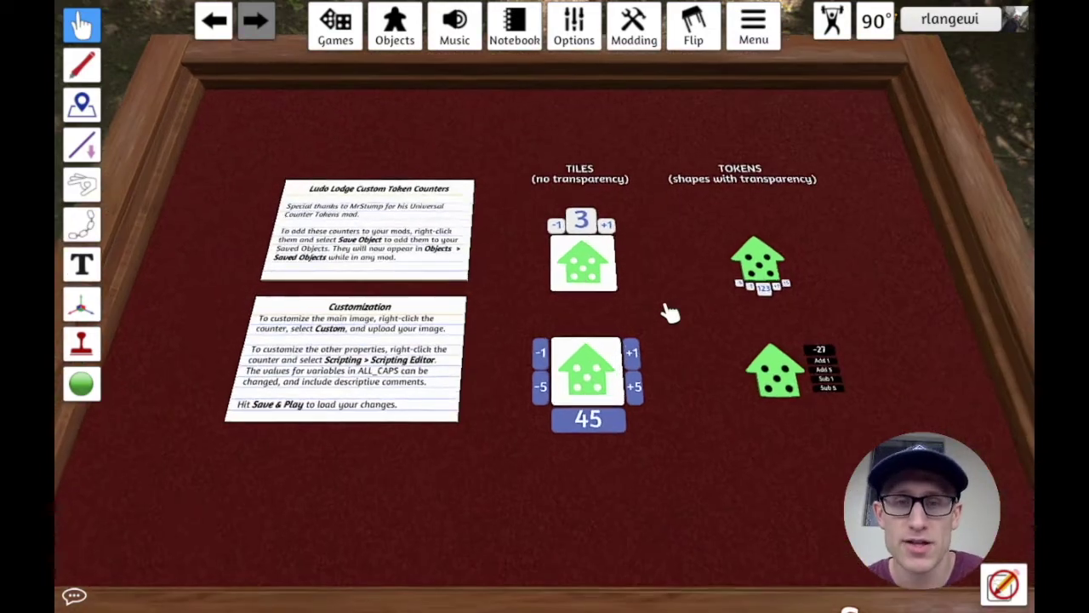
Step: Try the upper tile counter's -1 and +1 controls, bringing its count up to 12
scroll(670, 314, up, 3)
scroll(670, 313, up, 5)
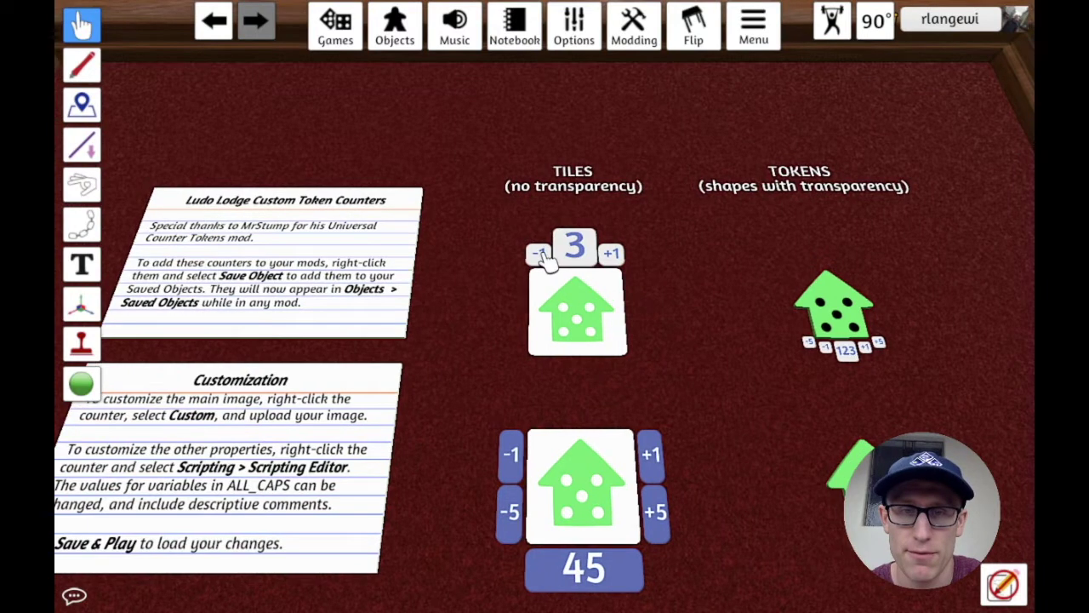
click(538, 256)
click(611, 255)
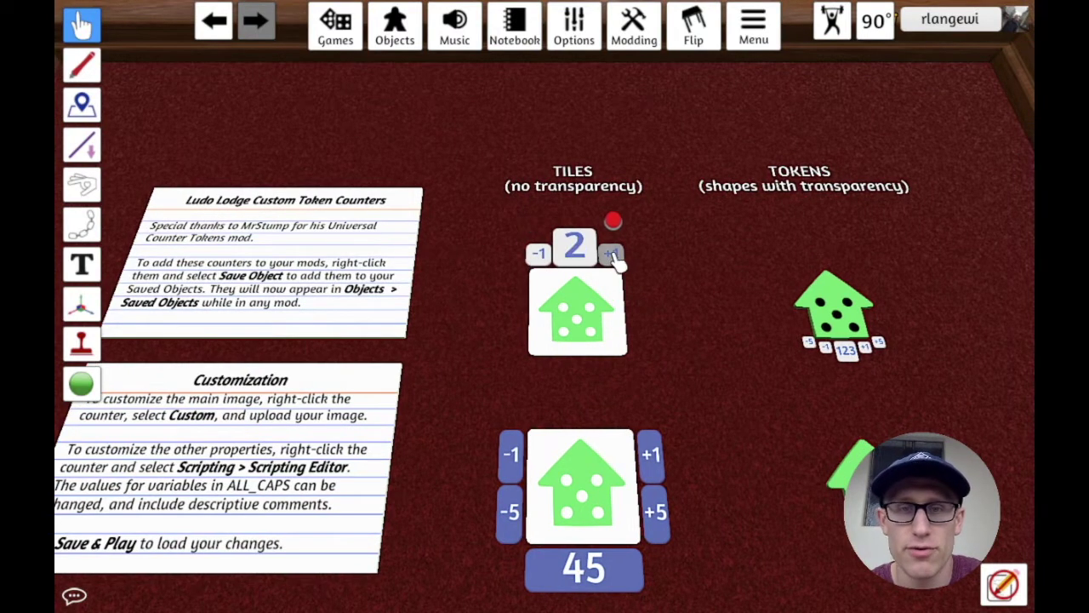
click(612, 256)
click(613, 255)
click(612, 255)
click(612, 253)
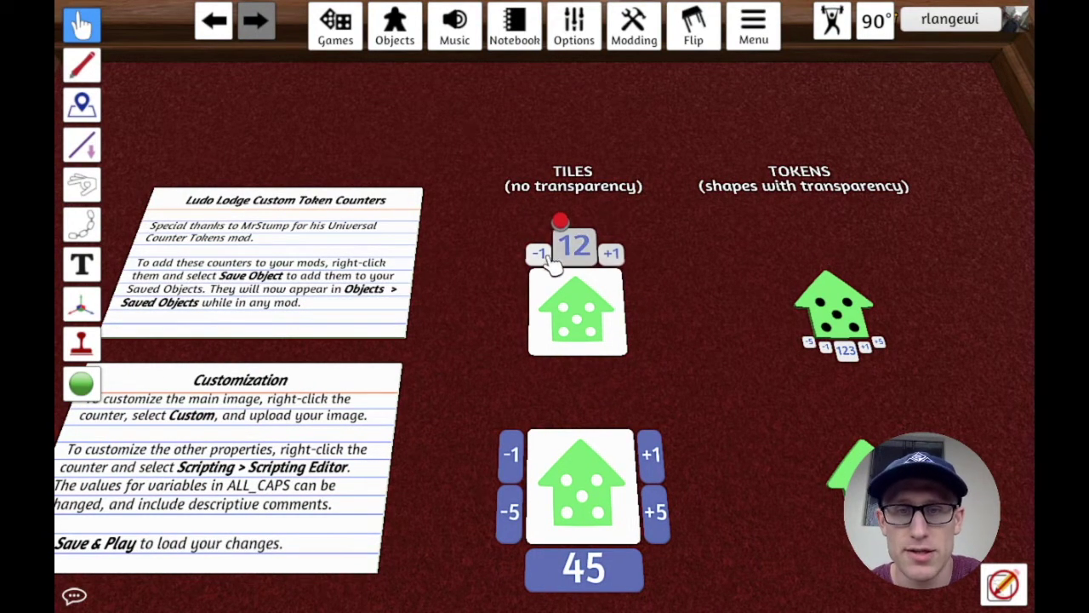
Step: Bring the upper tile counter down to 4 in single increments, trying both its decrease and increase controls
click(539, 254)
click(539, 253)
click(539, 254)
click(538, 254)
click(538, 254)
click(538, 253)
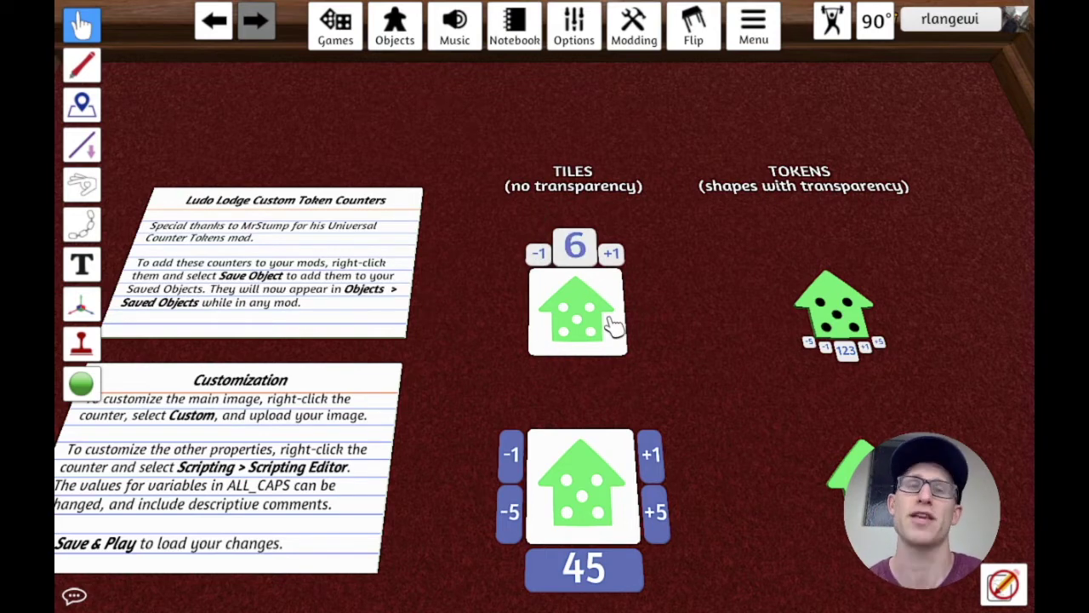
click(538, 253)
click(538, 254)
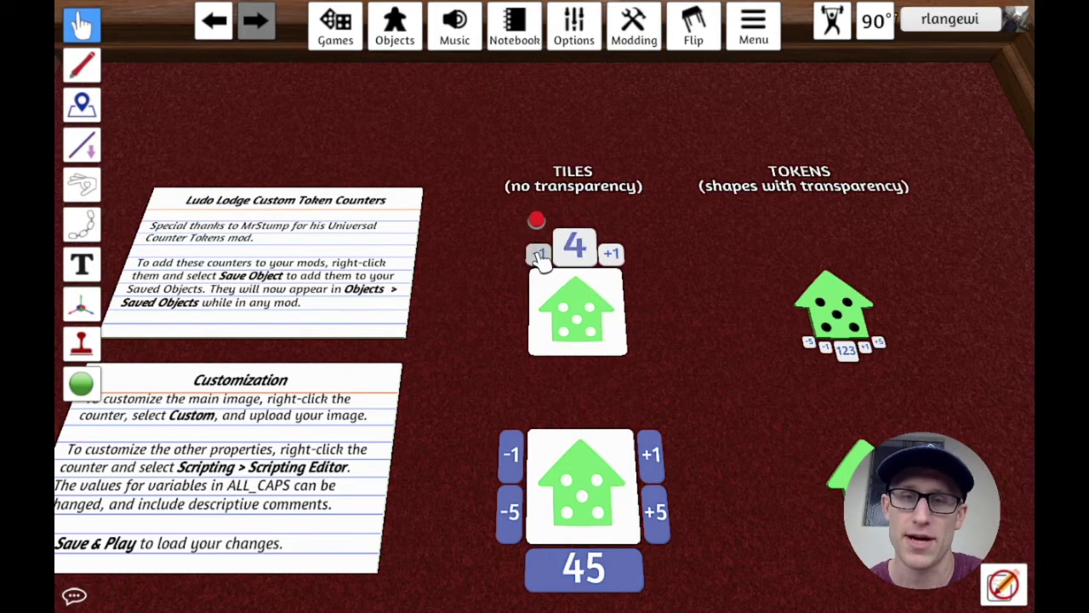
right_click(612, 254)
click(612, 254)
click(611, 254)
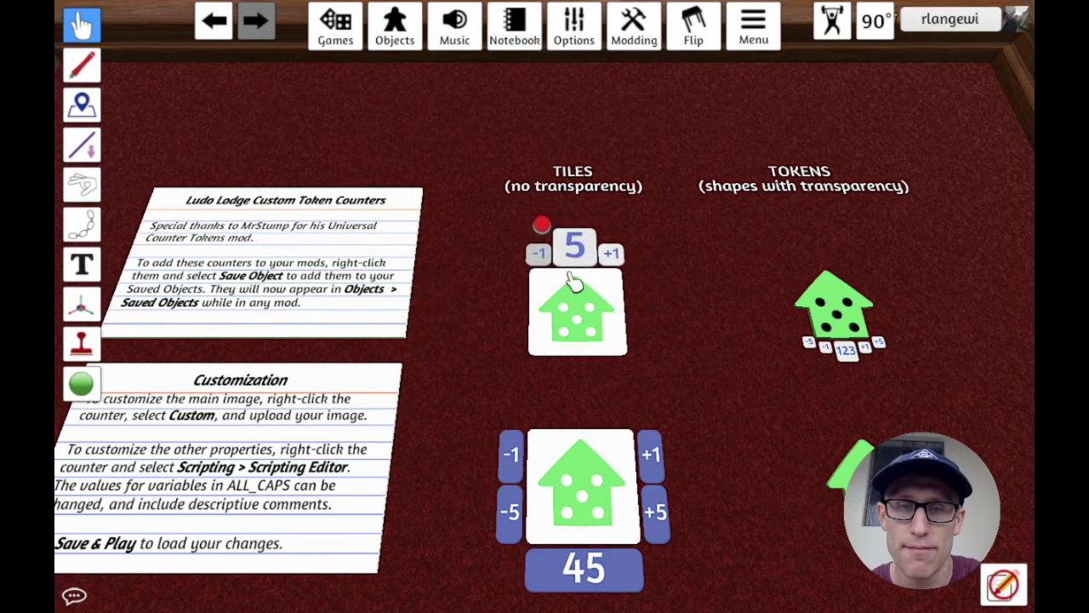
click(538, 254)
Step: Raise the lower blue tile counter to 70 in increments of 5
scroll(727, 387, down, 3)
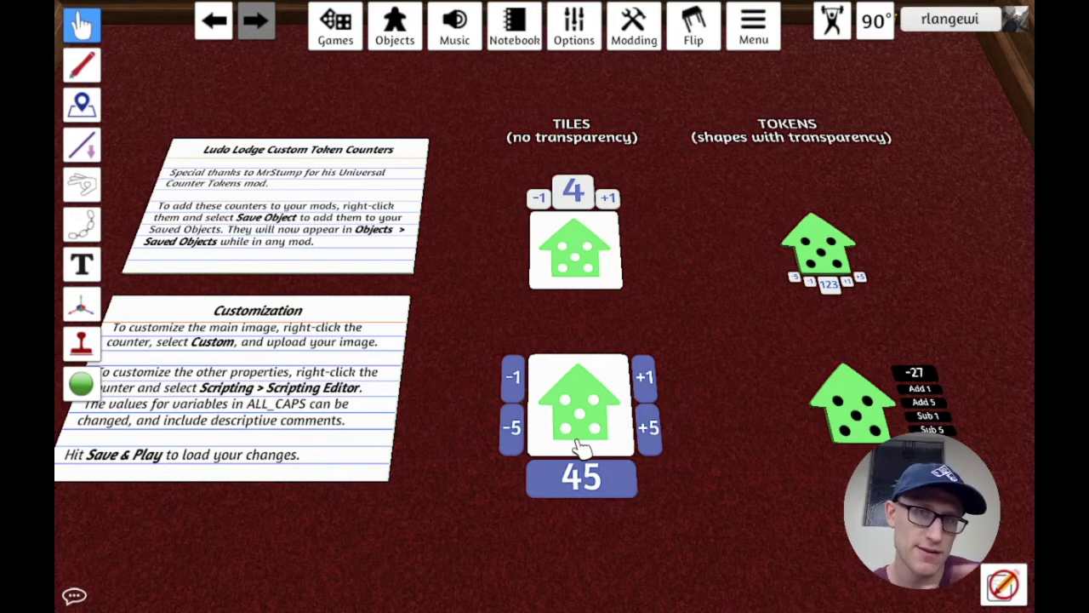
click(648, 429)
click(648, 428)
click(648, 428)
click(649, 428)
click(648, 428)
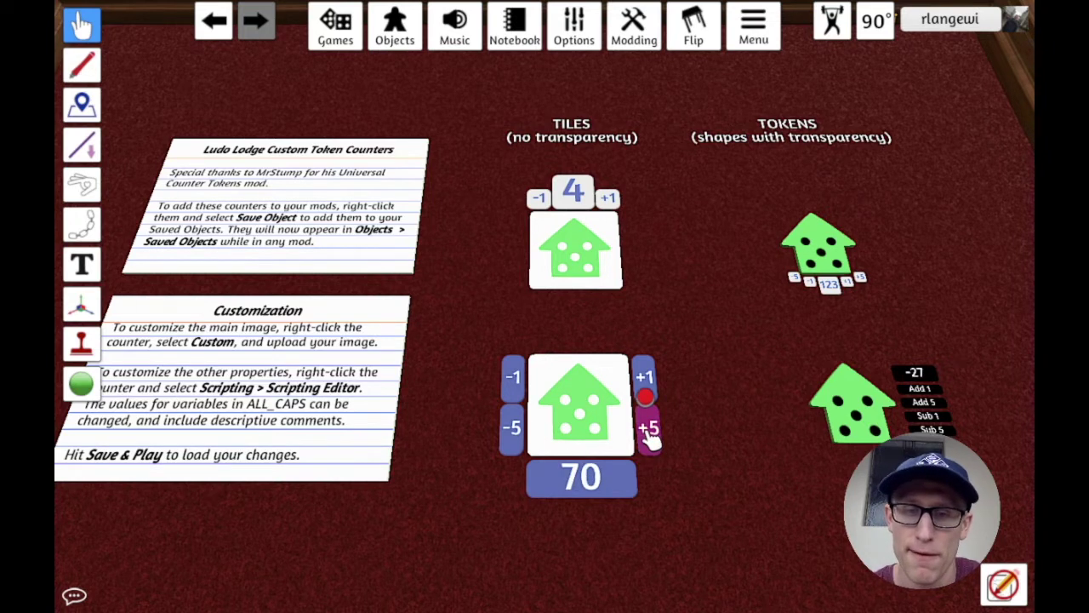
Step: Lower the blue tile counter to 0 in decrements of 5
click(510, 435)
click(511, 436)
click(512, 436)
click(511, 436)
click(513, 437)
click(513, 437)
click(513, 437)
click(517, 438)
click(517, 439)
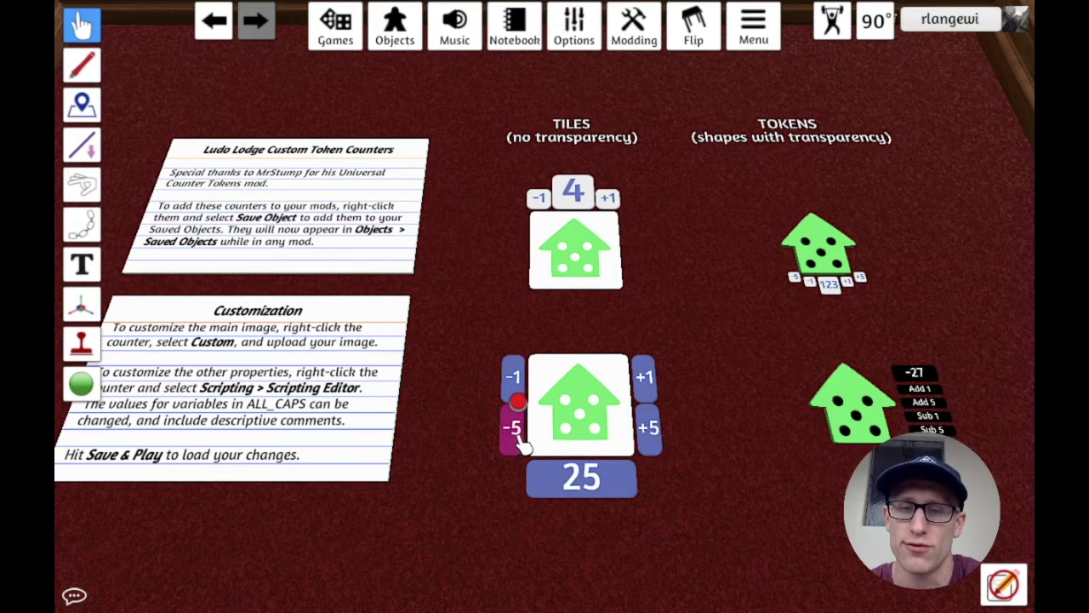
click(516, 438)
click(515, 438)
click(511, 438)
click(514, 438)
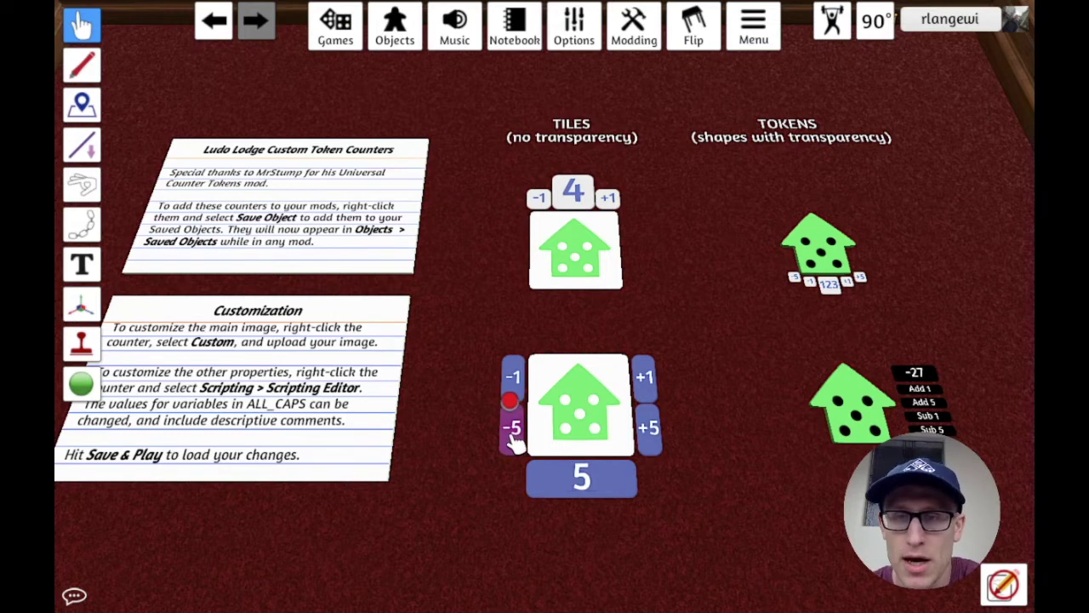
click(513, 432)
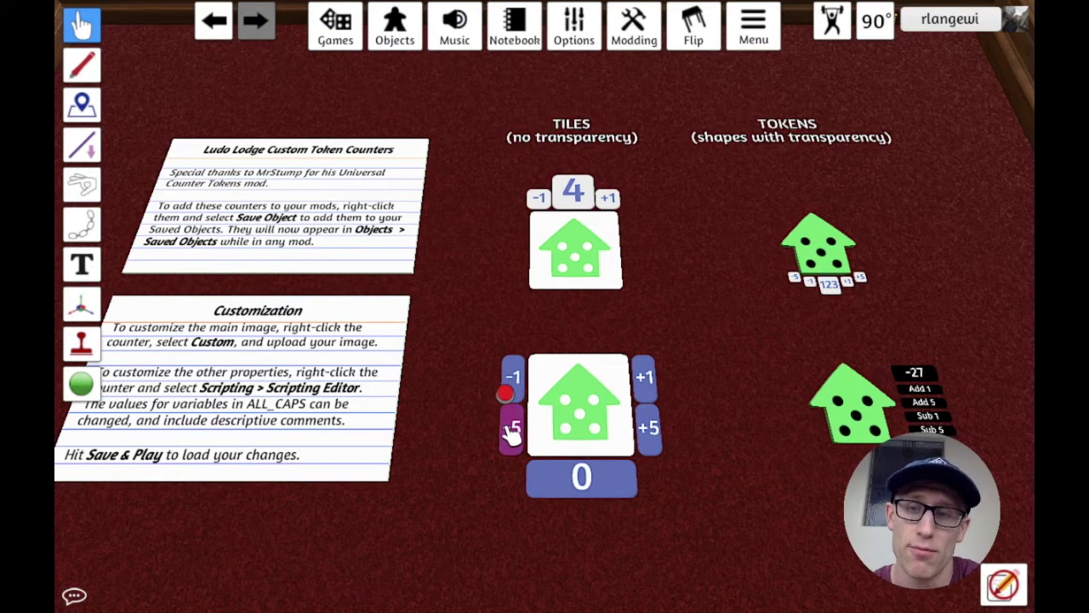
Step: Lower the token counter with the black side labels to -42 by repeatedly subtracting 5
key(d)
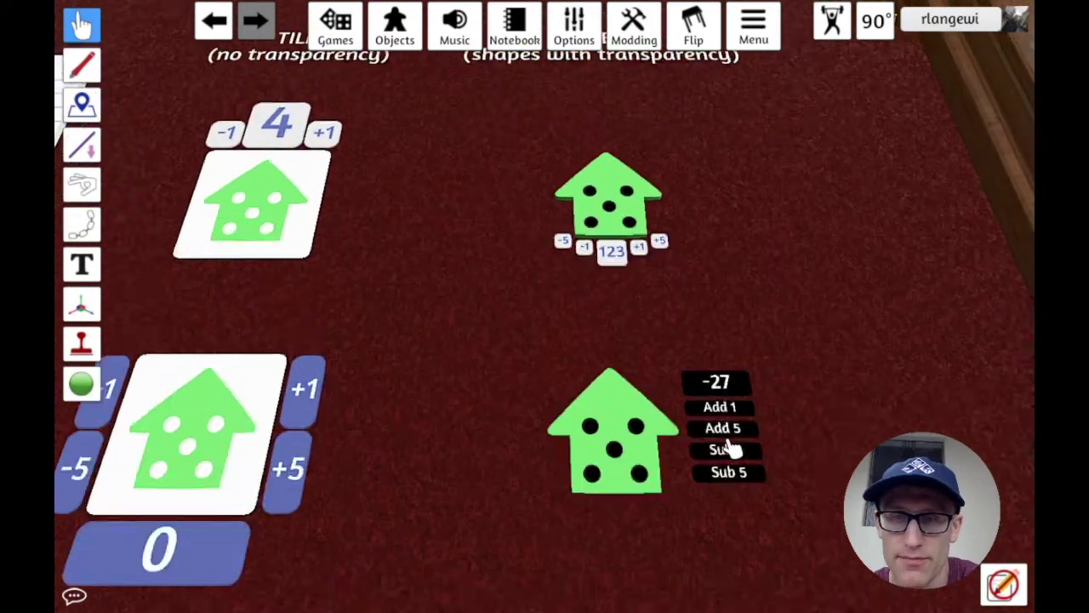
click(737, 509)
click(737, 510)
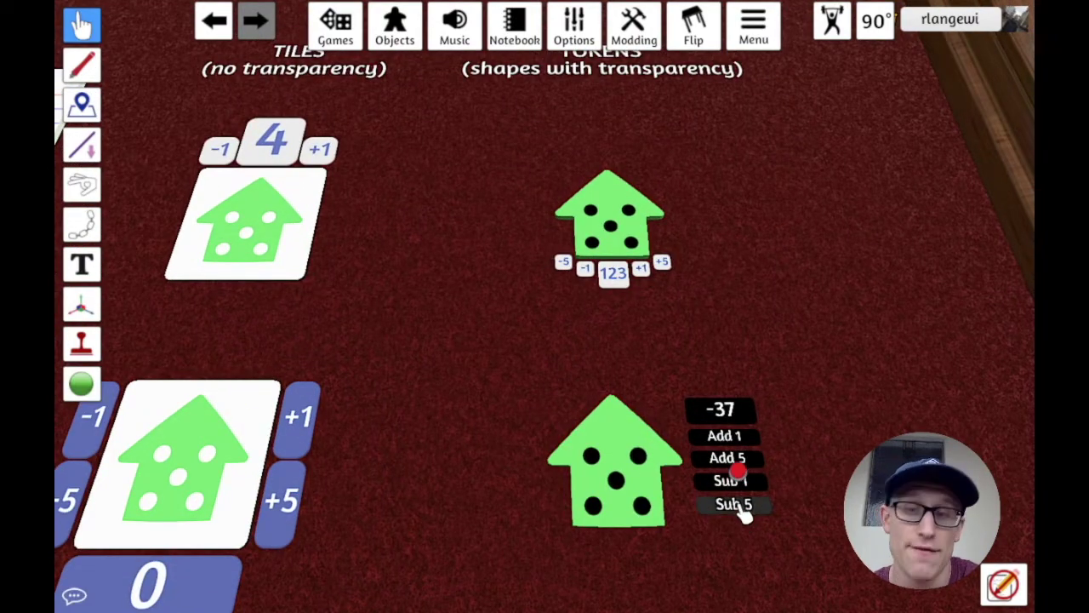
click(737, 509)
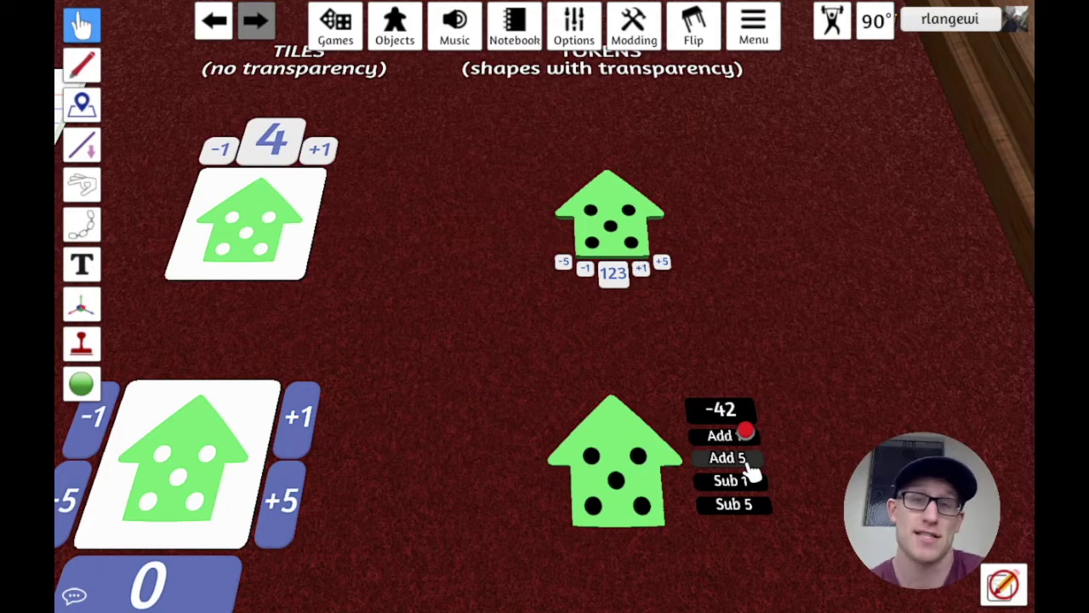
Step: Raise the black-labelled token counter to -22 by repeatedly adding 5
click(742, 460)
click(740, 460)
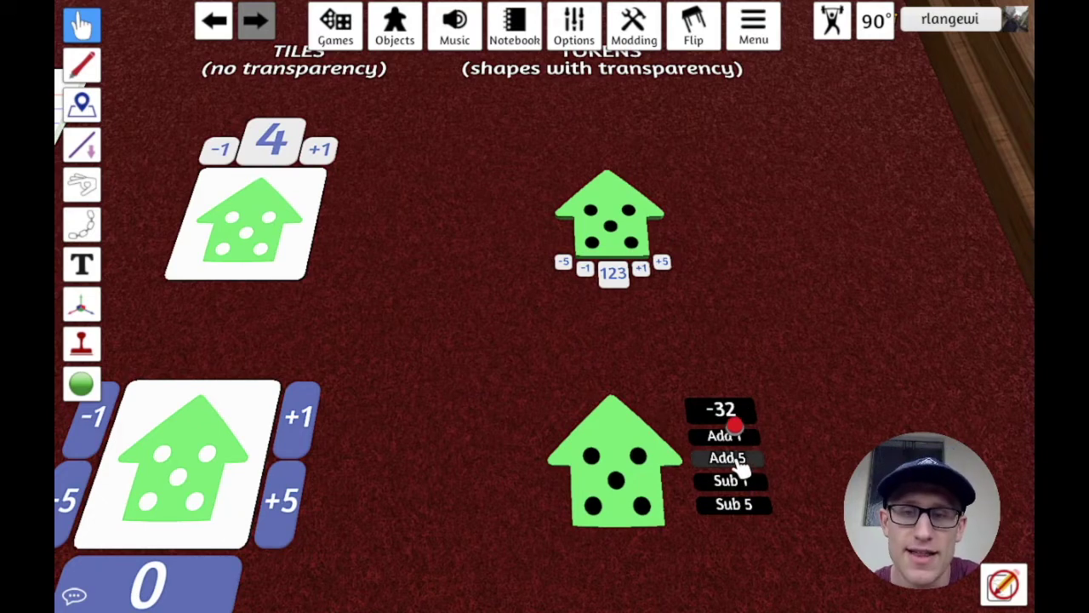
click(739, 461)
click(739, 461)
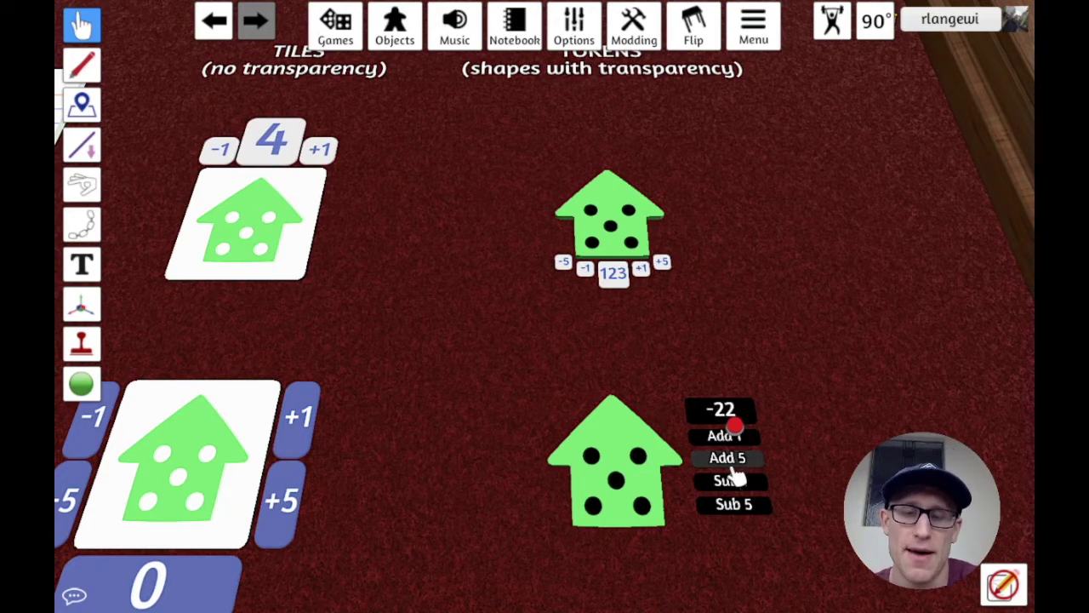
Step: Examine the tile and token counter variants together with the instruction notes beside them
scroll(561, 536, down, 2)
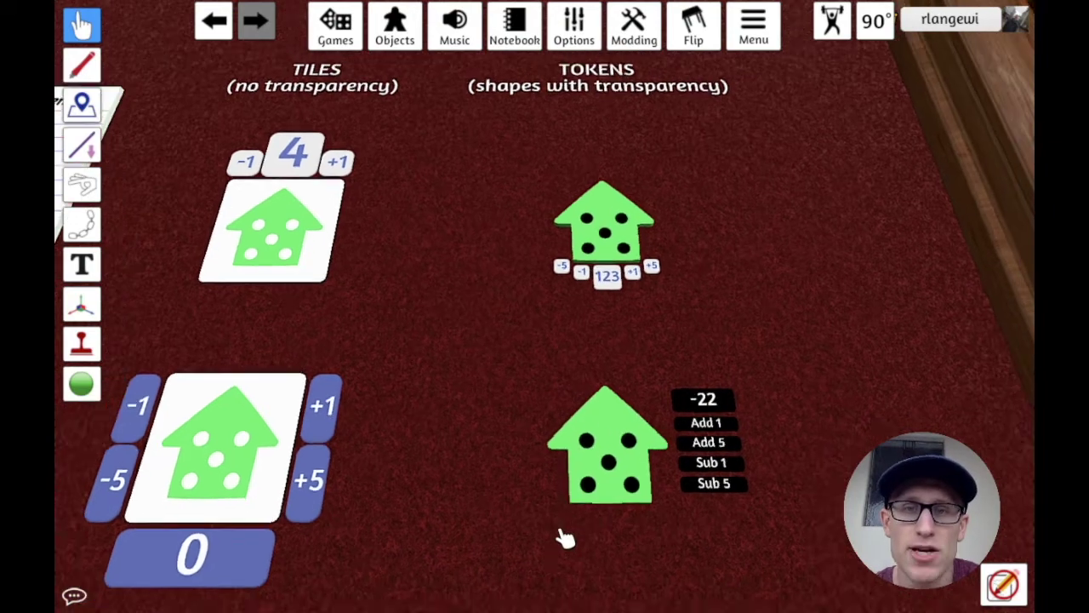
key(a)
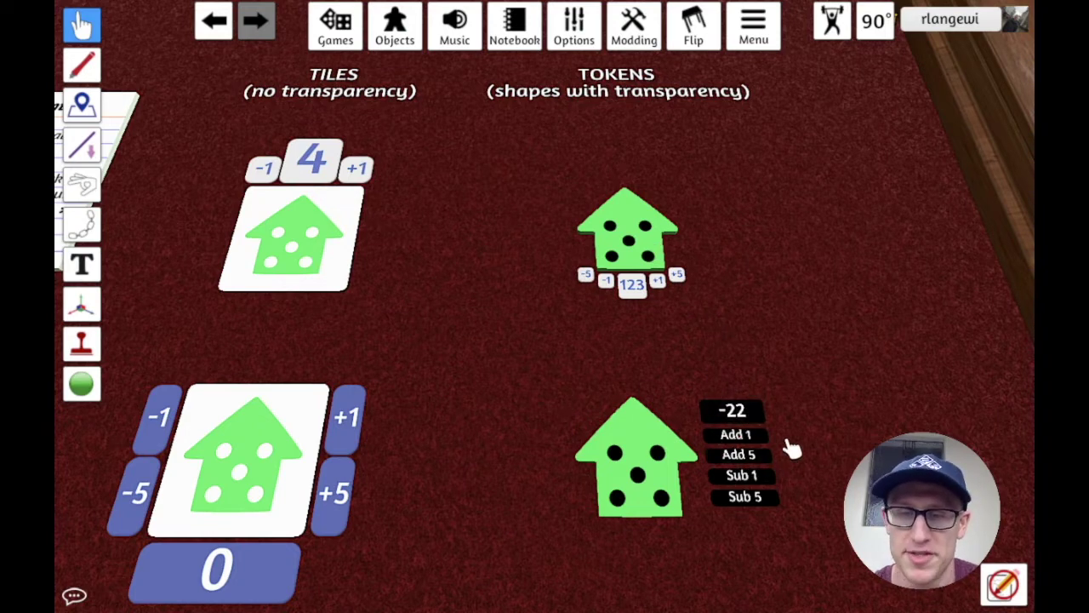
key(s)
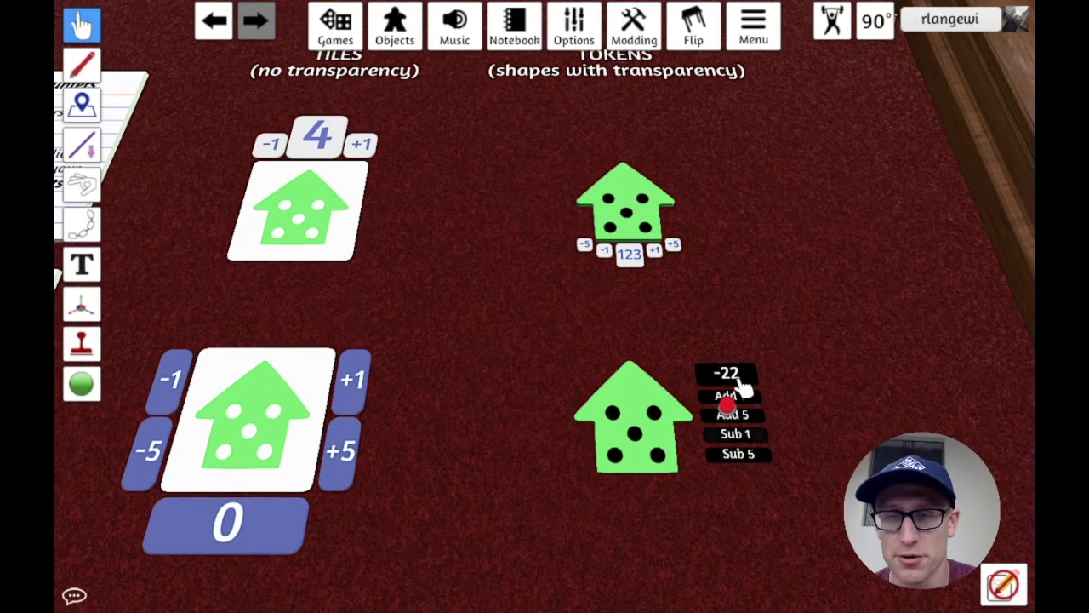
key(a)
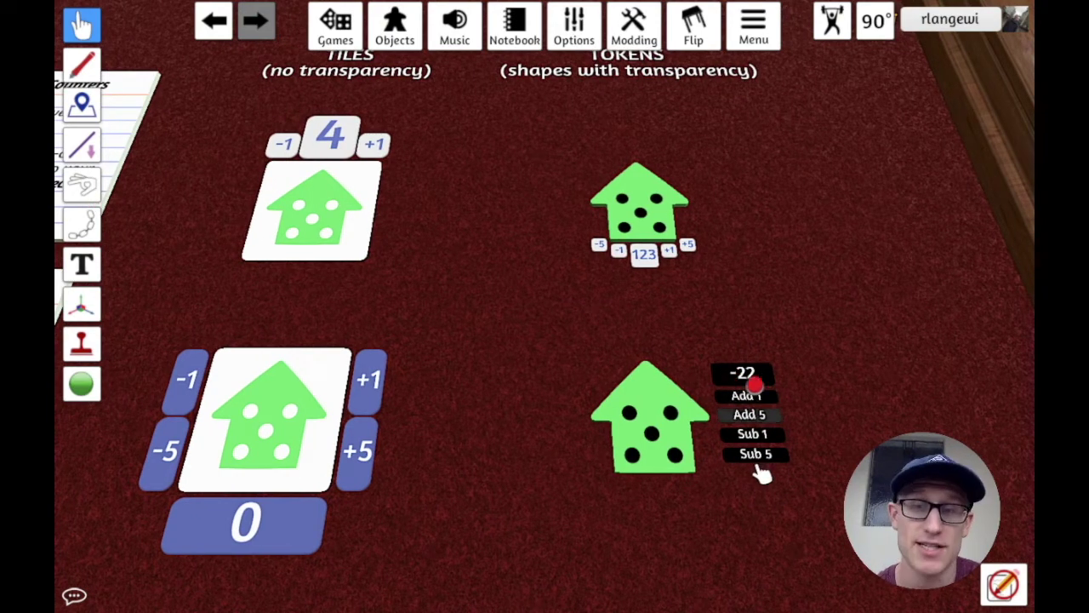
scroll(604, 505, down, 3)
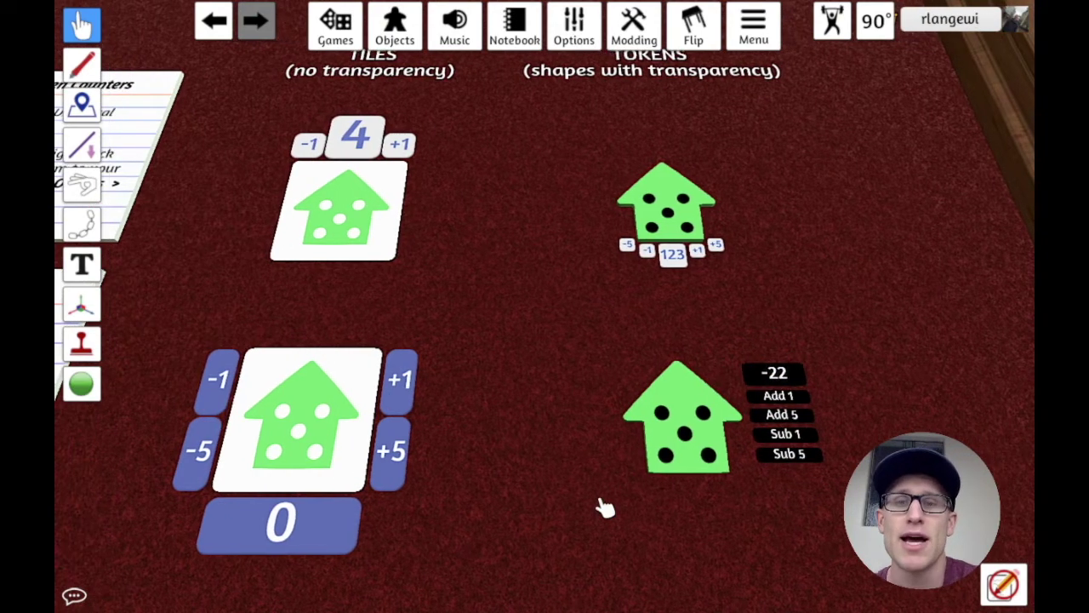
scroll(604, 508, up, 1)
key(a)
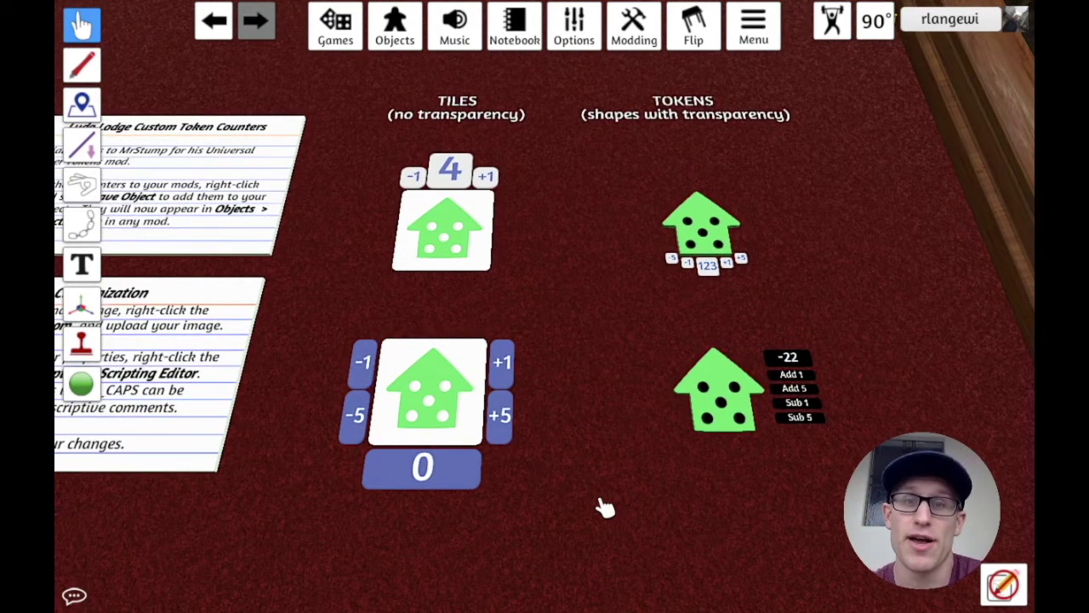
key(a)
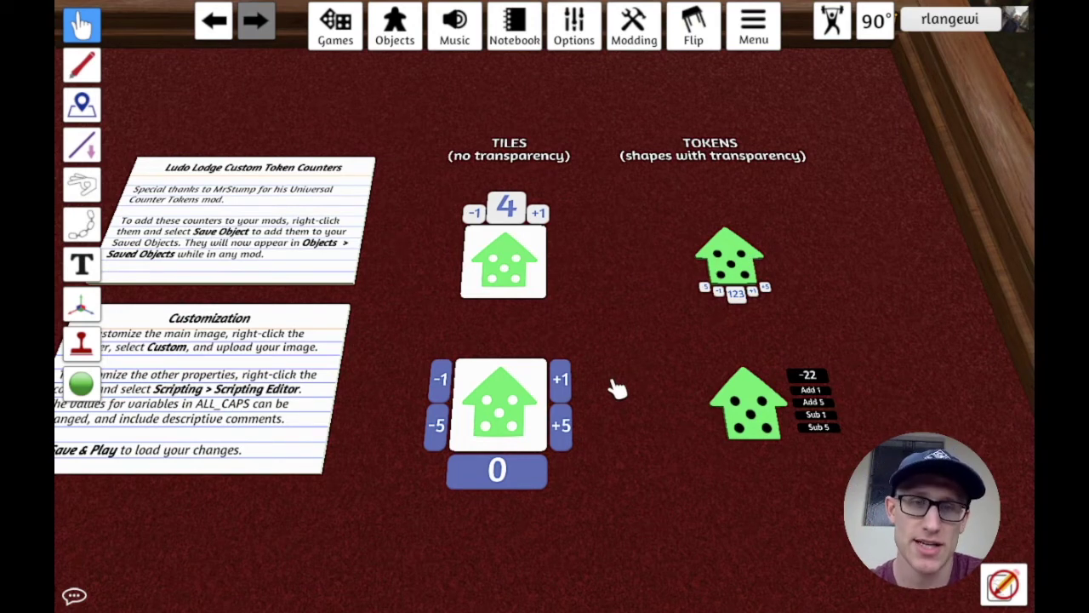
Step: Save the upper tile counter as a saved object in the root folder, under a name beginning with "Custom"
right_click(521, 266)
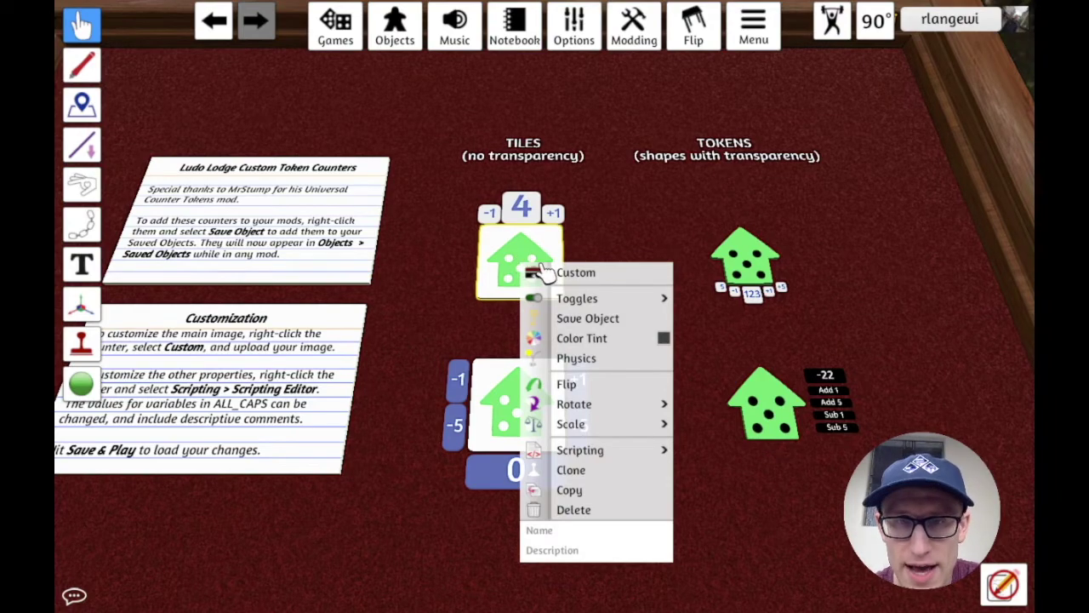
click(587, 318)
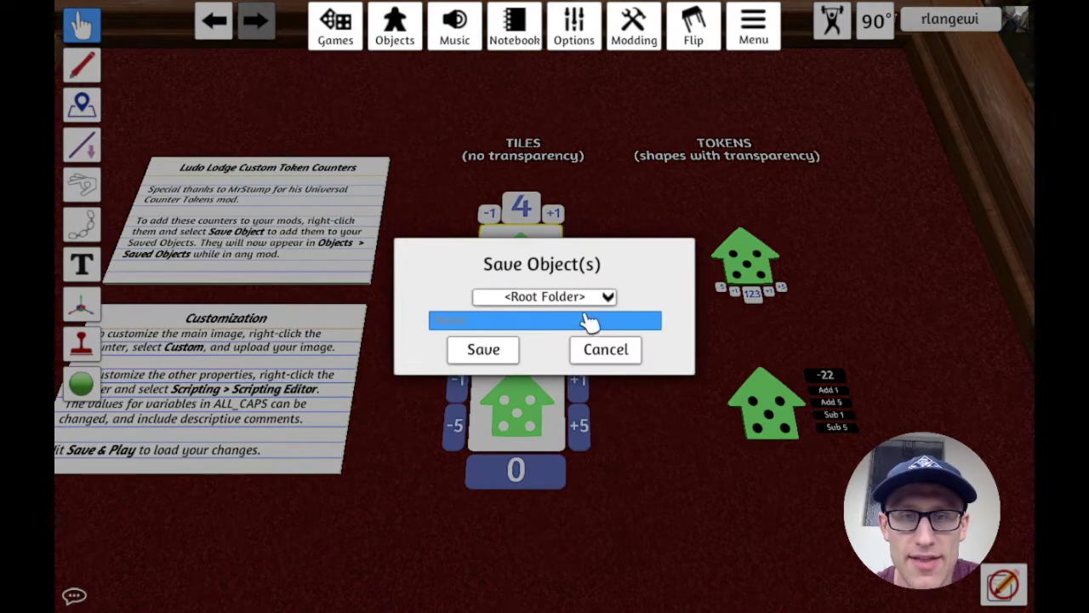
click(536, 325)
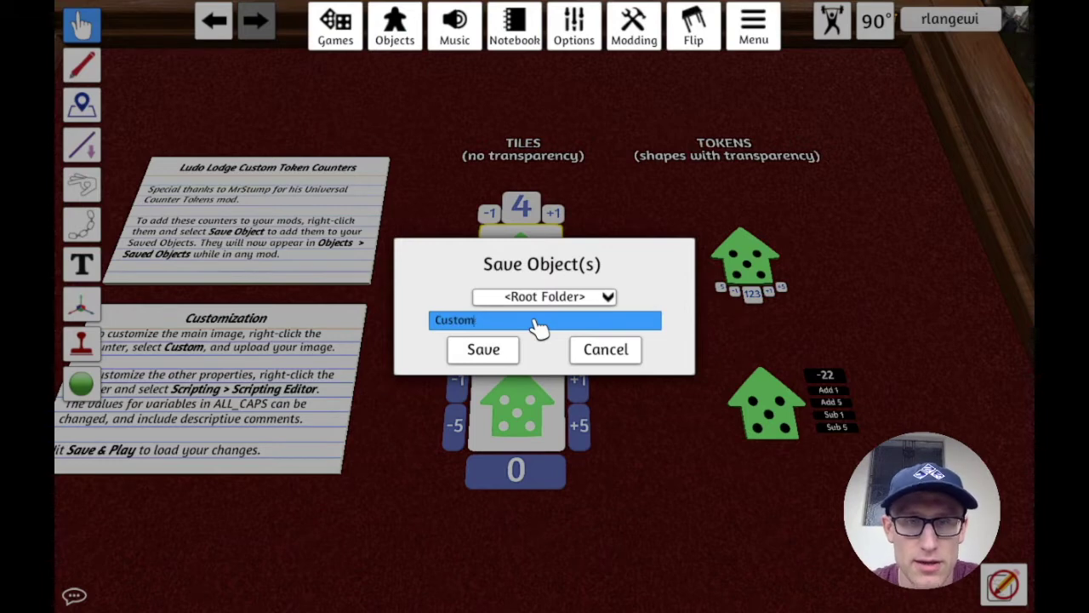
click(493, 348)
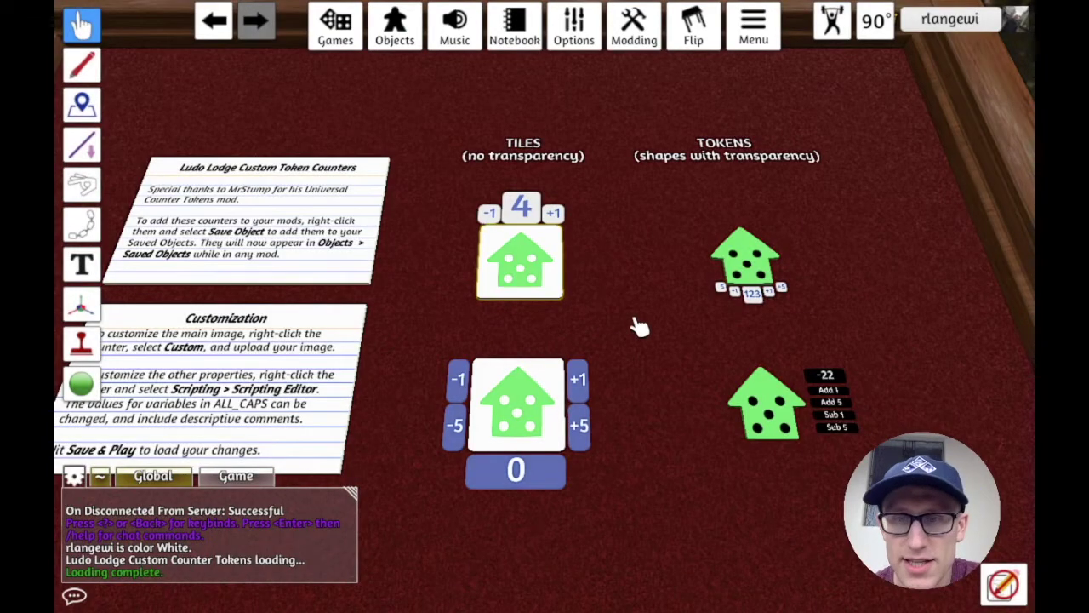
Step: Save the upper token counter as a saved object named "Custom Counter Token" in the root folder
right_click(754, 269)
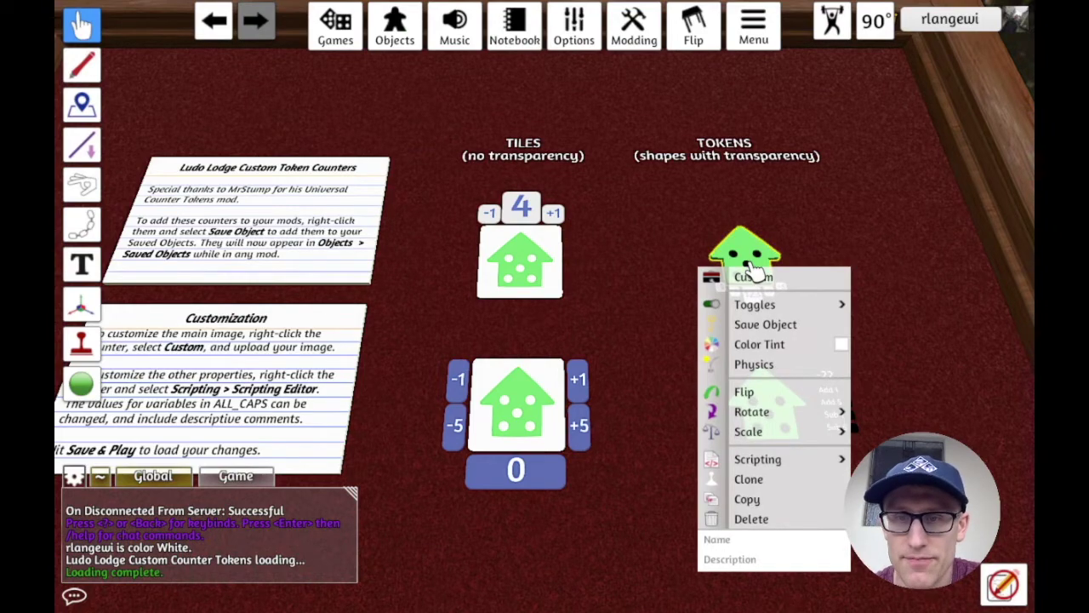
click(771, 325)
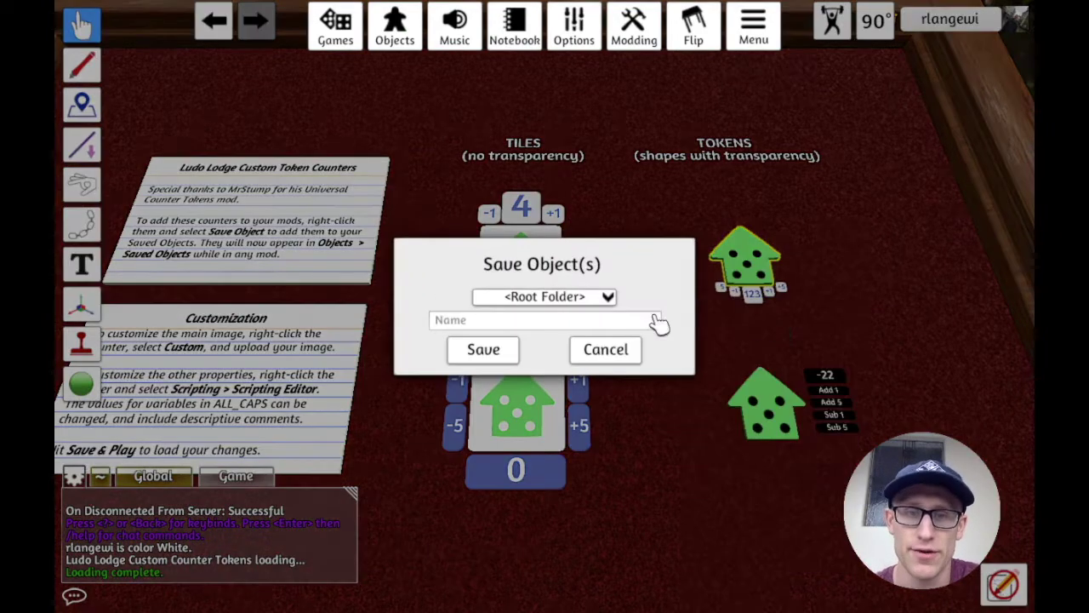
click(527, 326)
text(Custom)
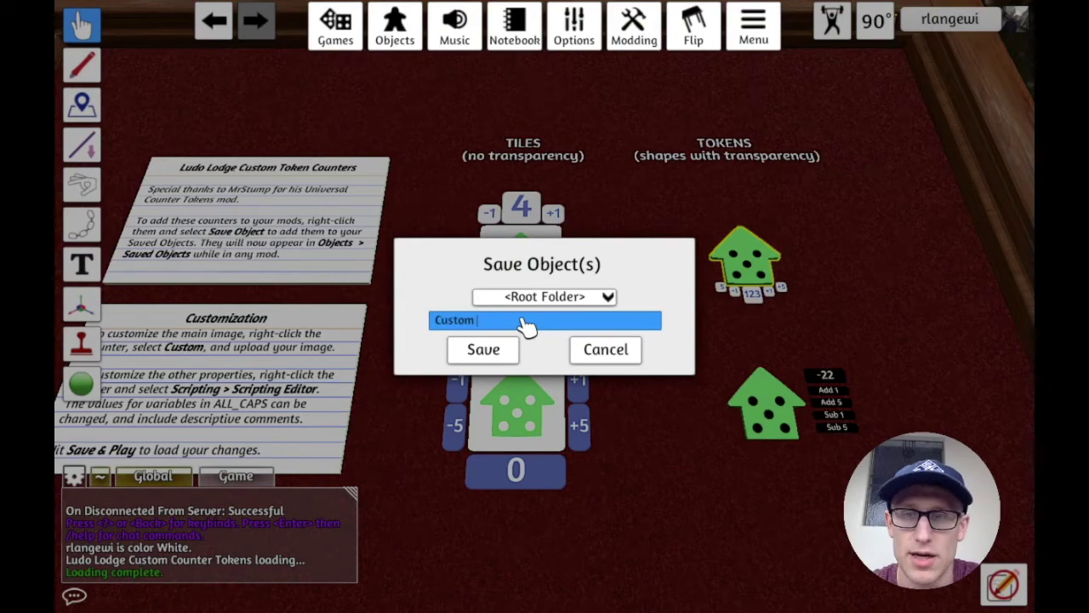
text( Counter Tokens)
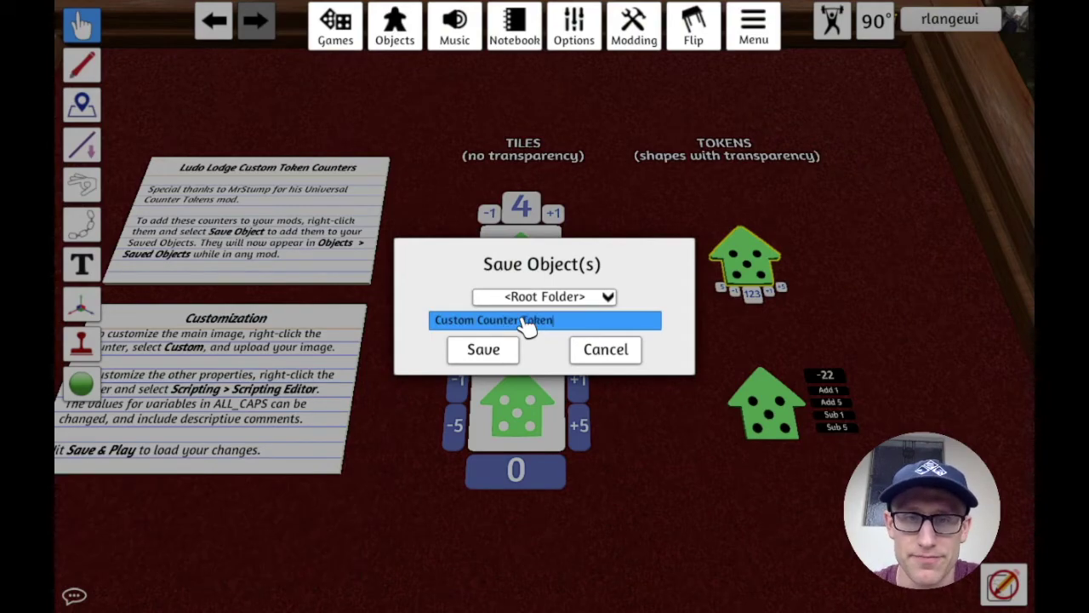
click(494, 349)
scroll(642, 457, down, 3)
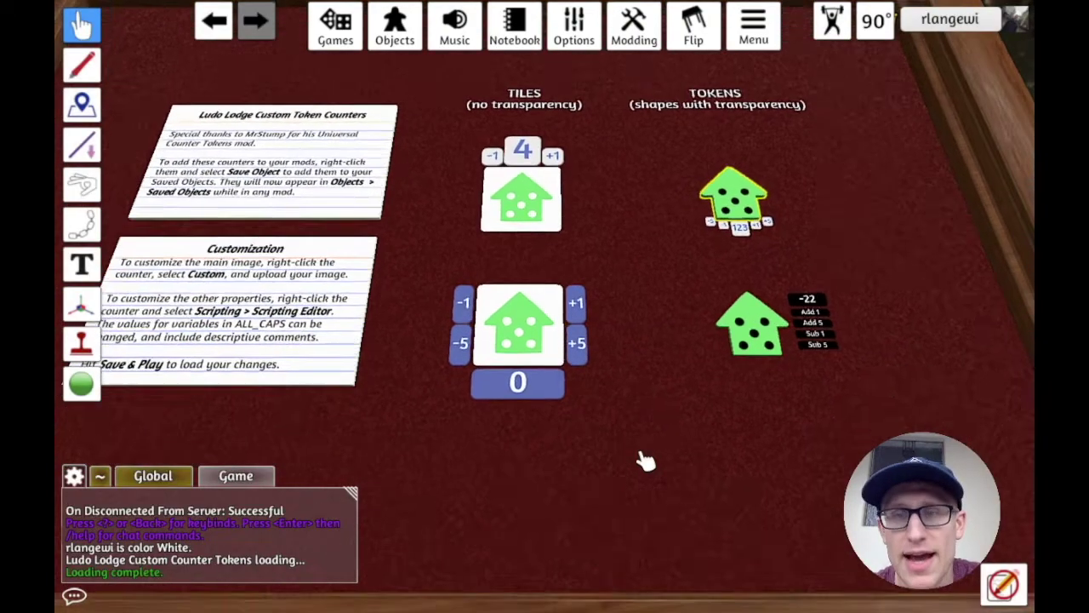
Step: Load the saved game "Empty Deck Scripting Tutorial"
key(a)
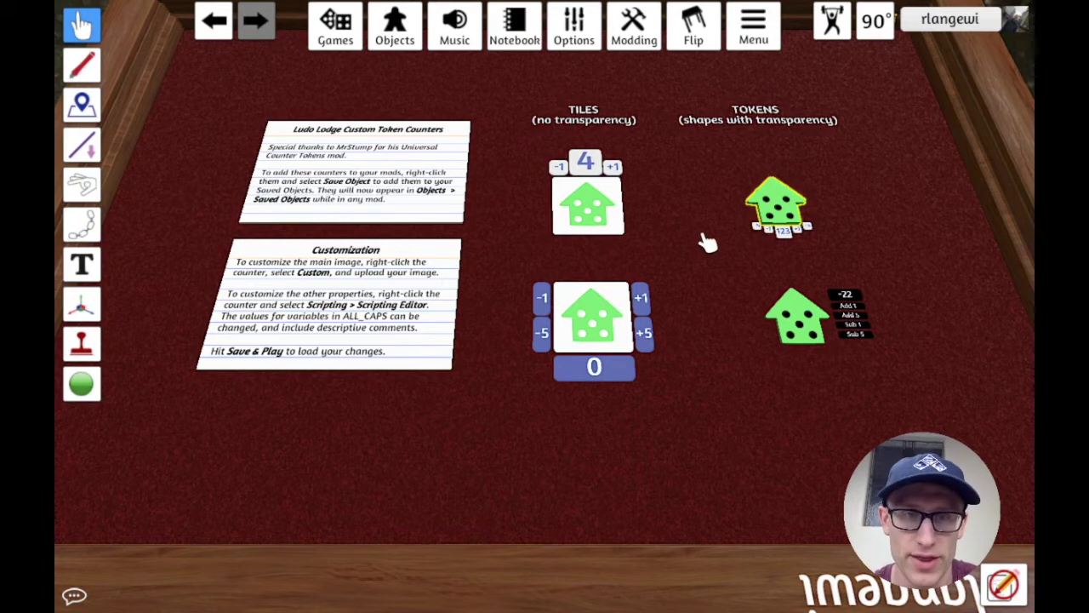
scroll(701, 267, up, 2)
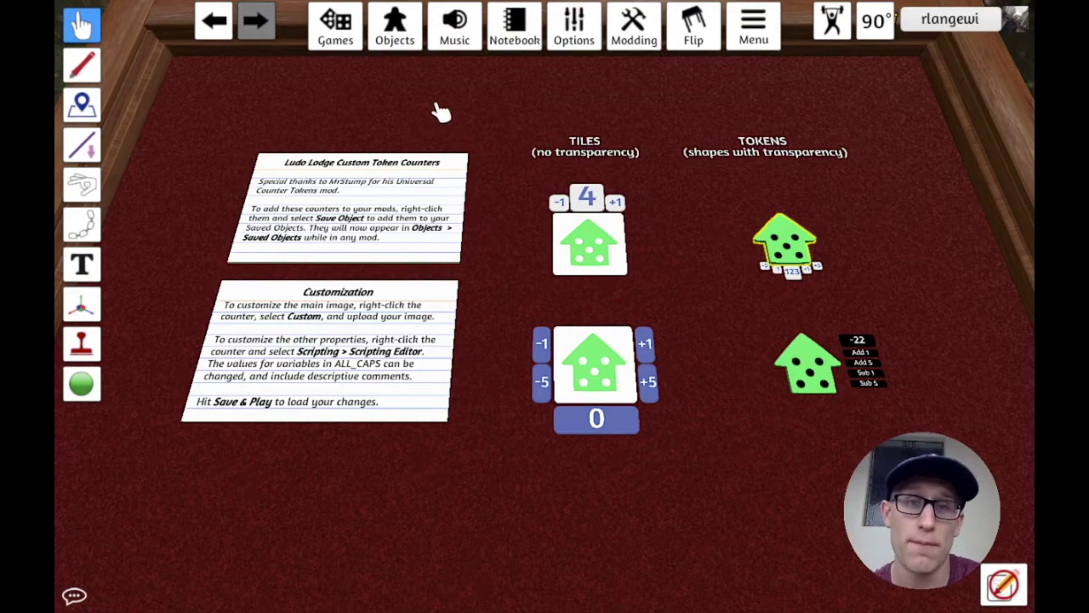
click(398, 40)
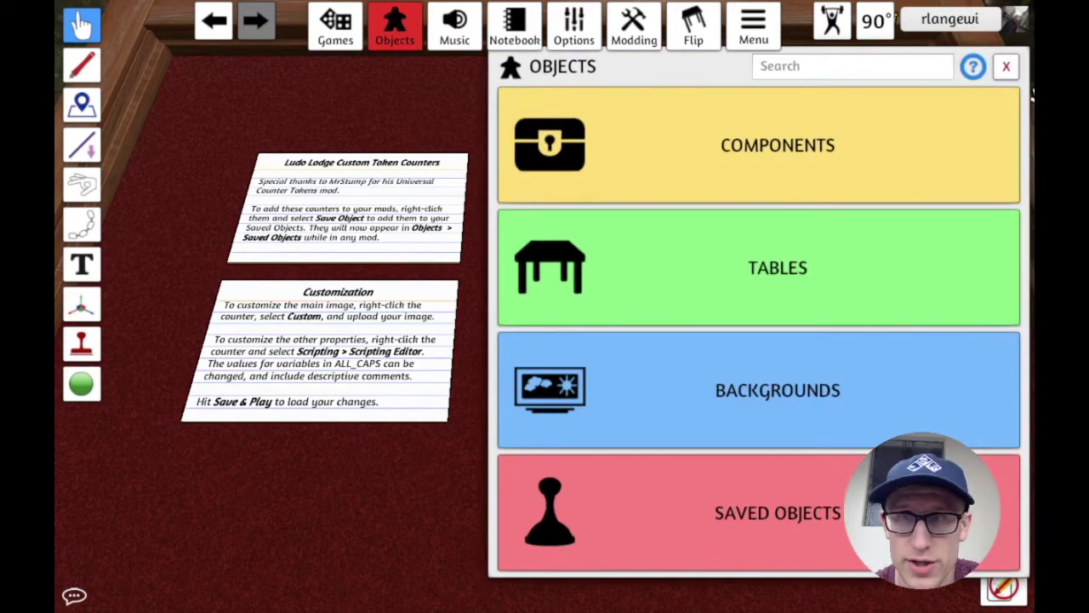
click(1007, 67)
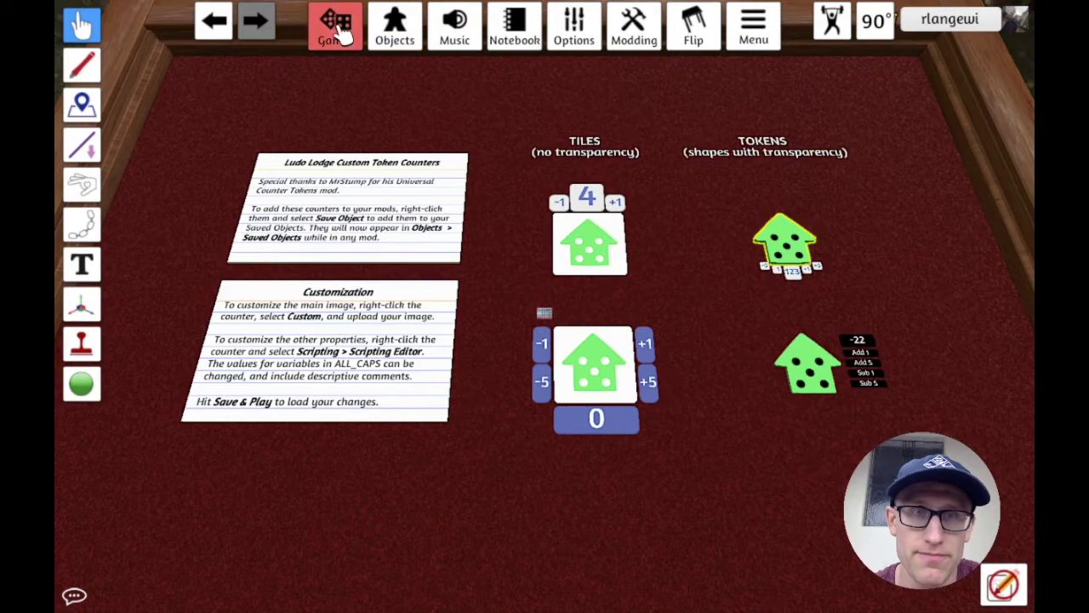
click(345, 34)
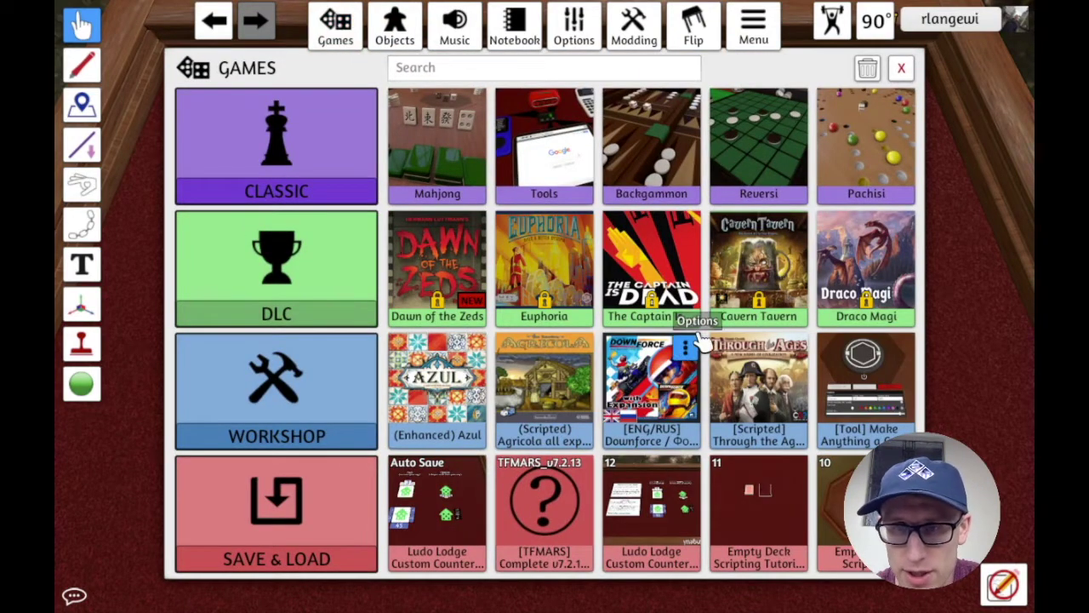
click(780, 528)
click(506, 339)
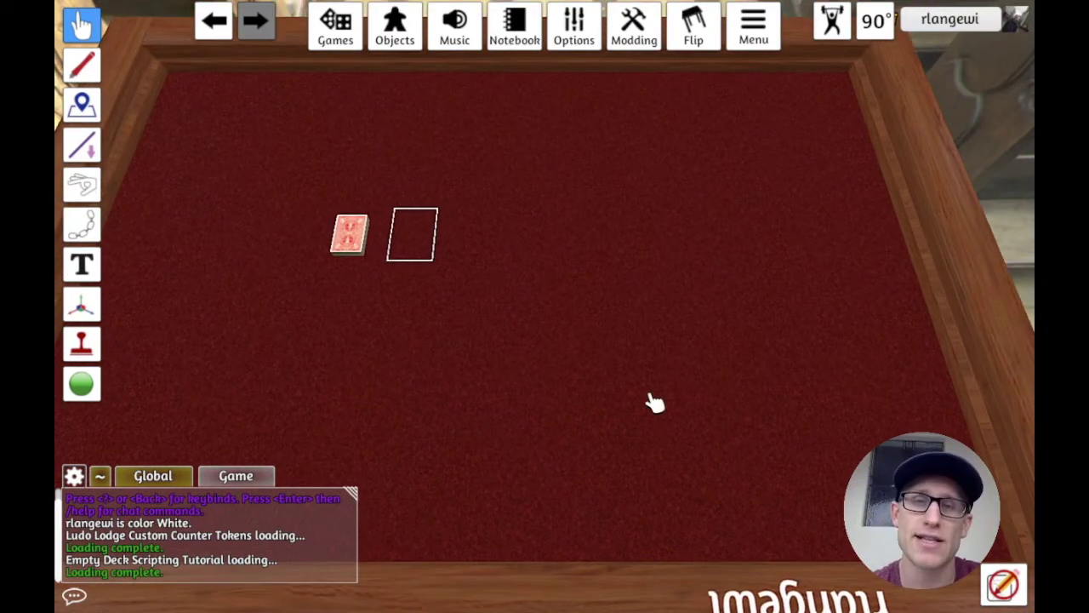
Step: Place the saved "Custom Counter Tile" object on the table below the card deck and outlined zone
click(402, 40)
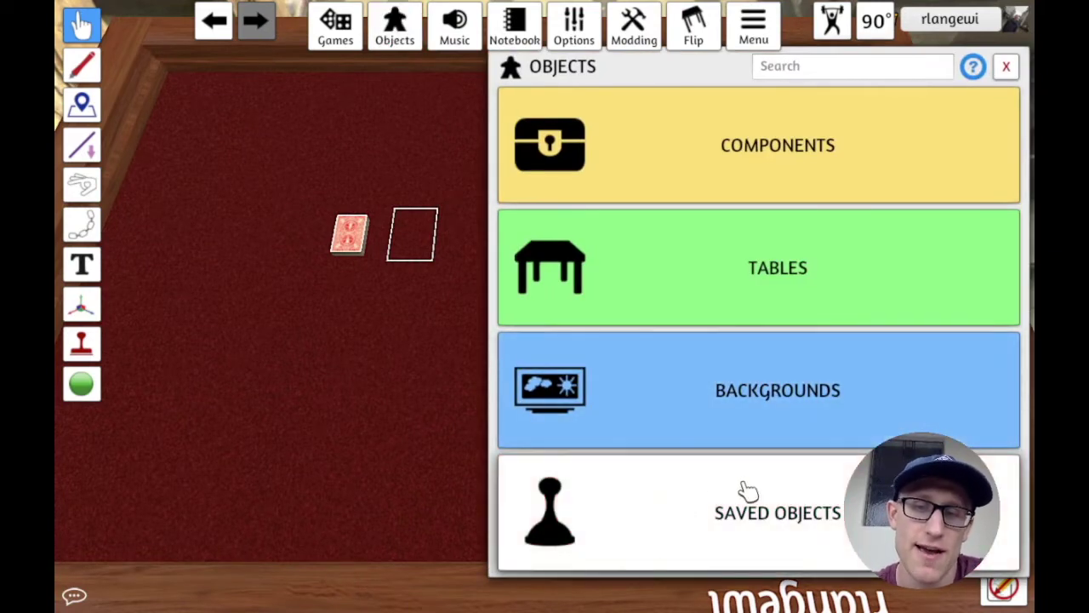
click(722, 526)
mouse_move(564, 198)
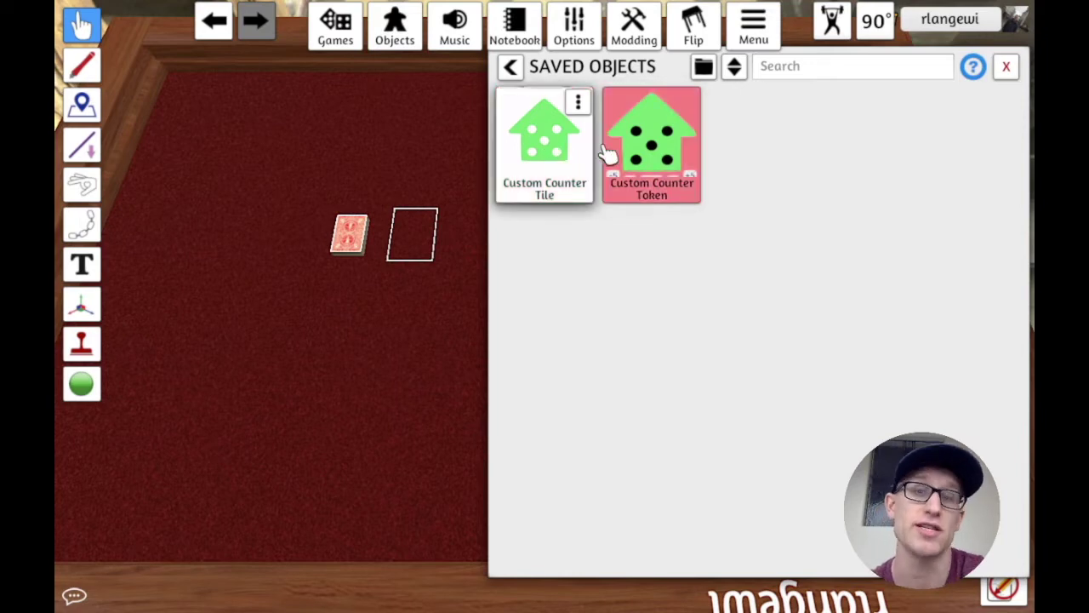
mouse_move(611, 155)
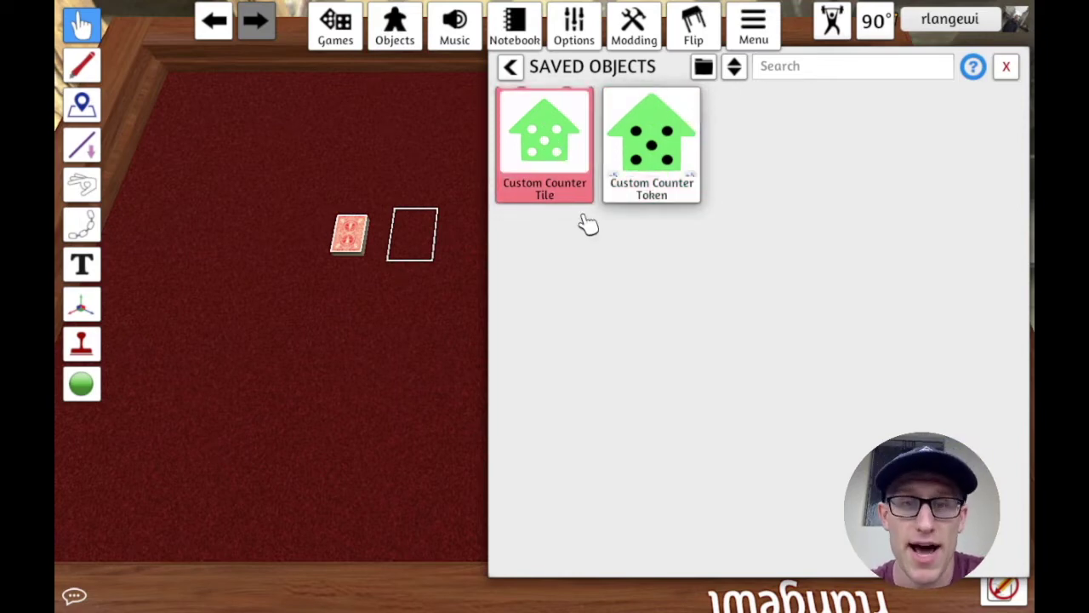
drag(545, 145, 411, 366)
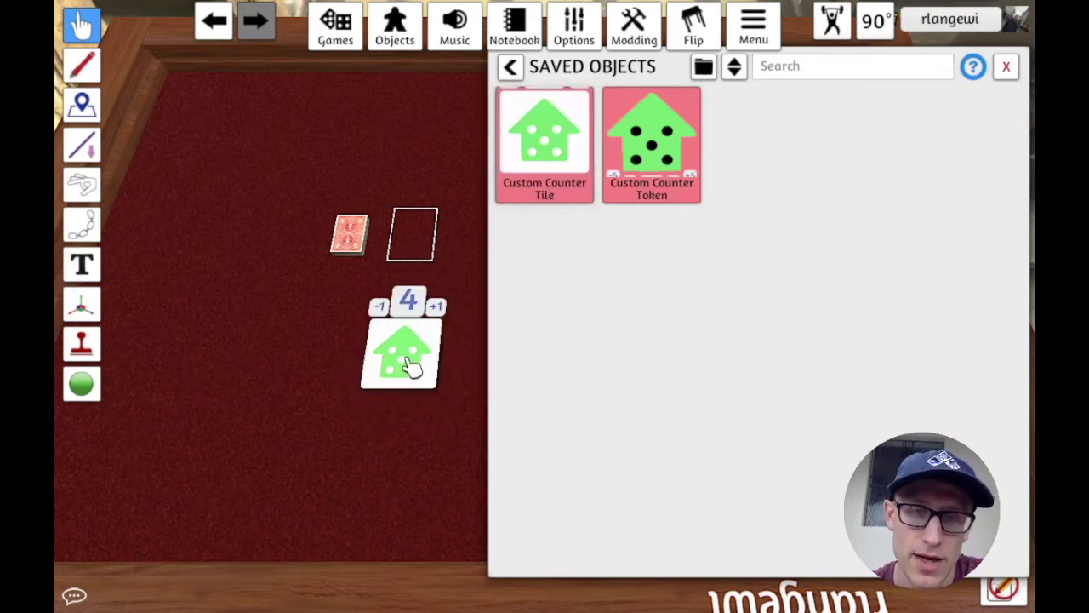
click(1006, 66)
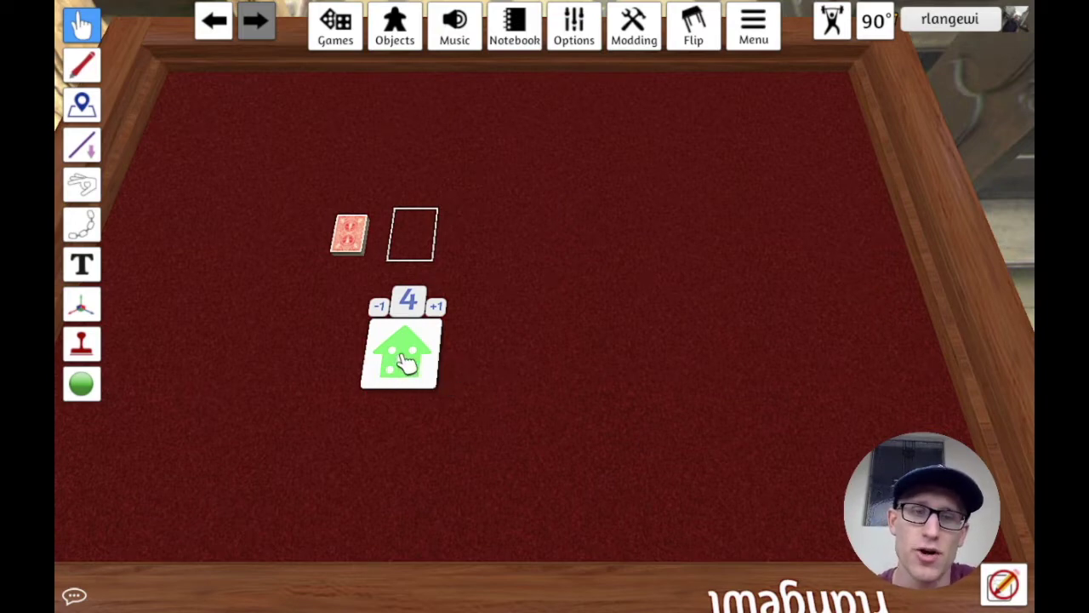
Step: Move the counter tile toward the middle of the table and toggle its Lock option
drag(406, 362, 534, 377)
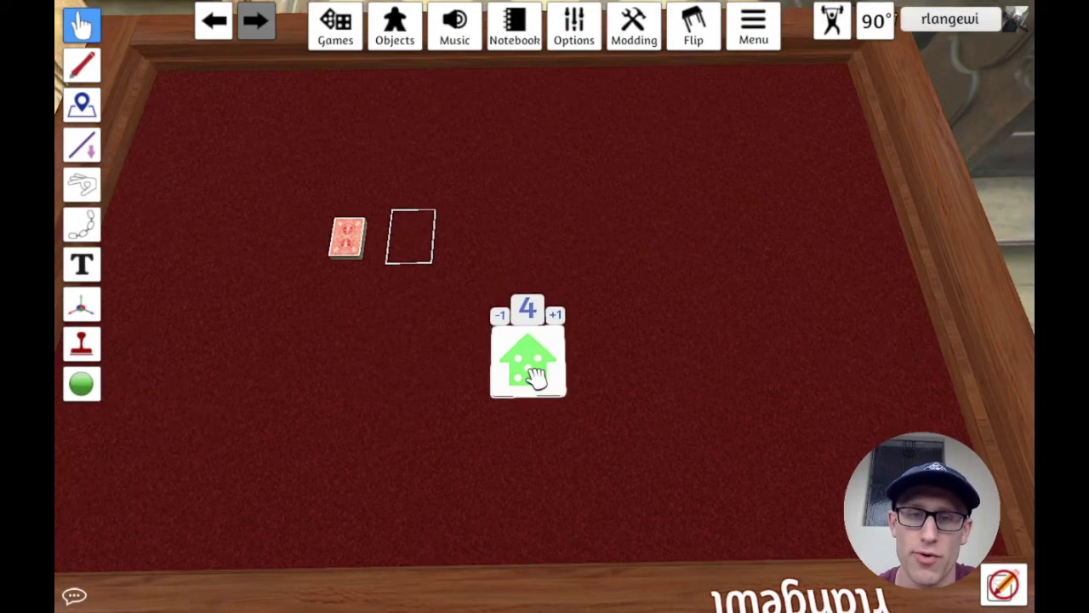
right_click(534, 377)
mouse_move(591, 347)
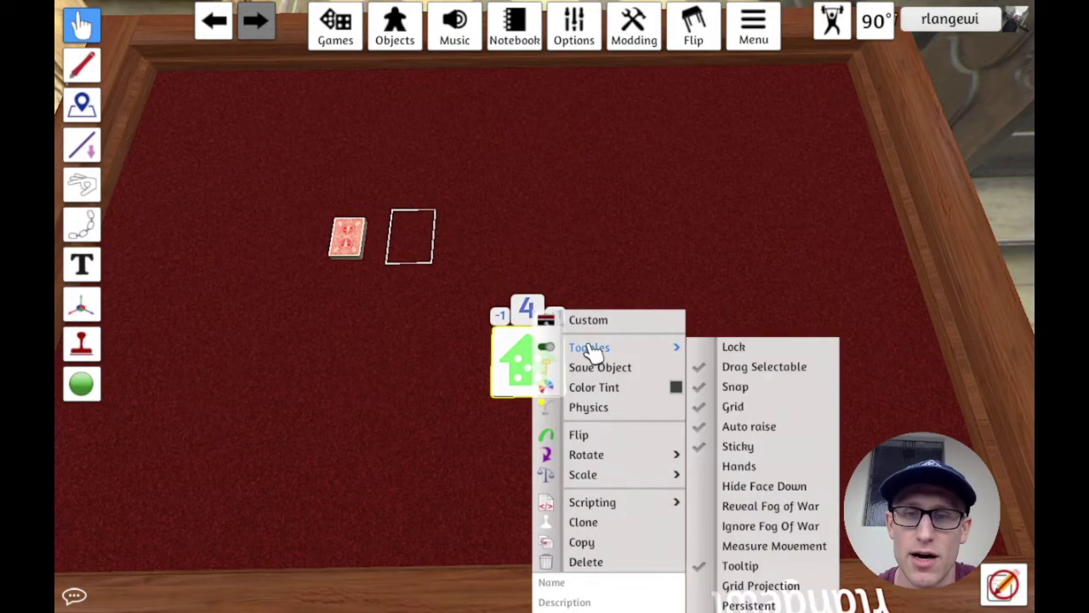
click(742, 349)
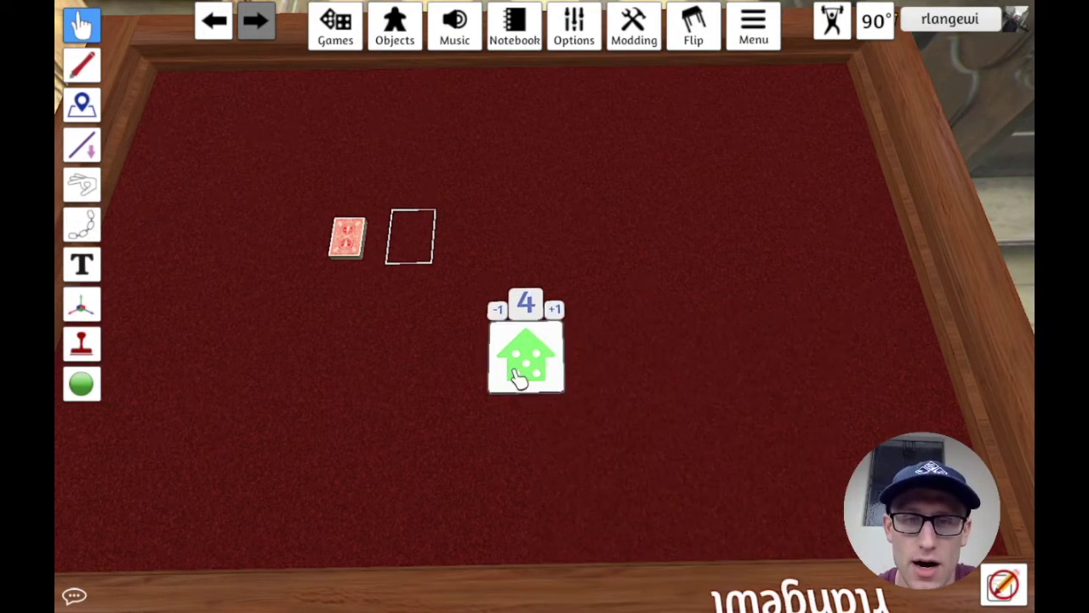
Step: Nudge the counter tile toward the far side of the table and adjust its count to 5
drag(519, 379, 539, 340)
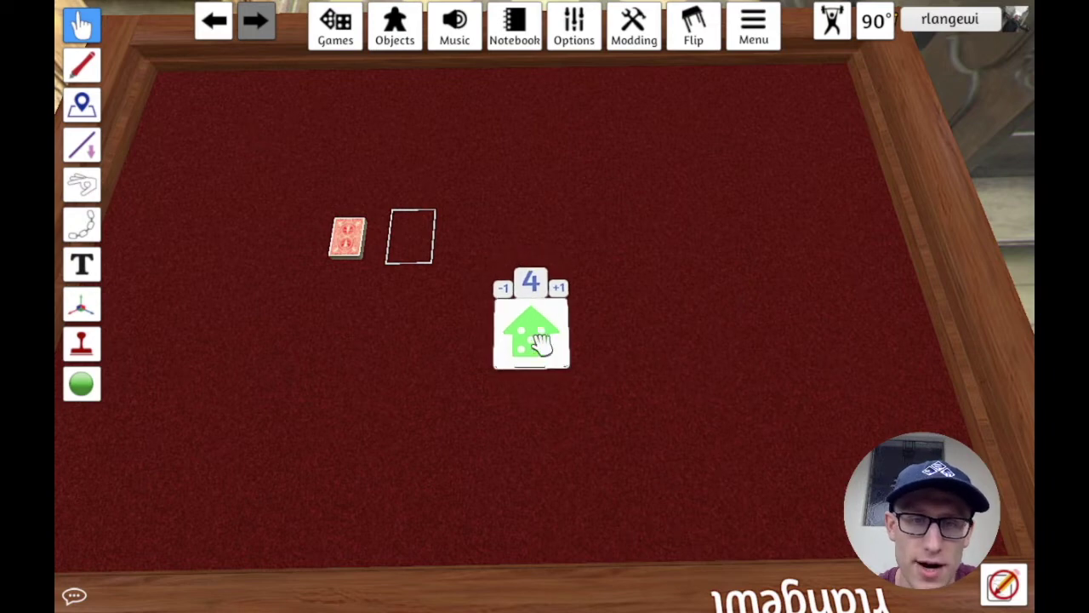
click(503, 292)
click(557, 292)
click(558, 292)
click(557, 291)
click(557, 292)
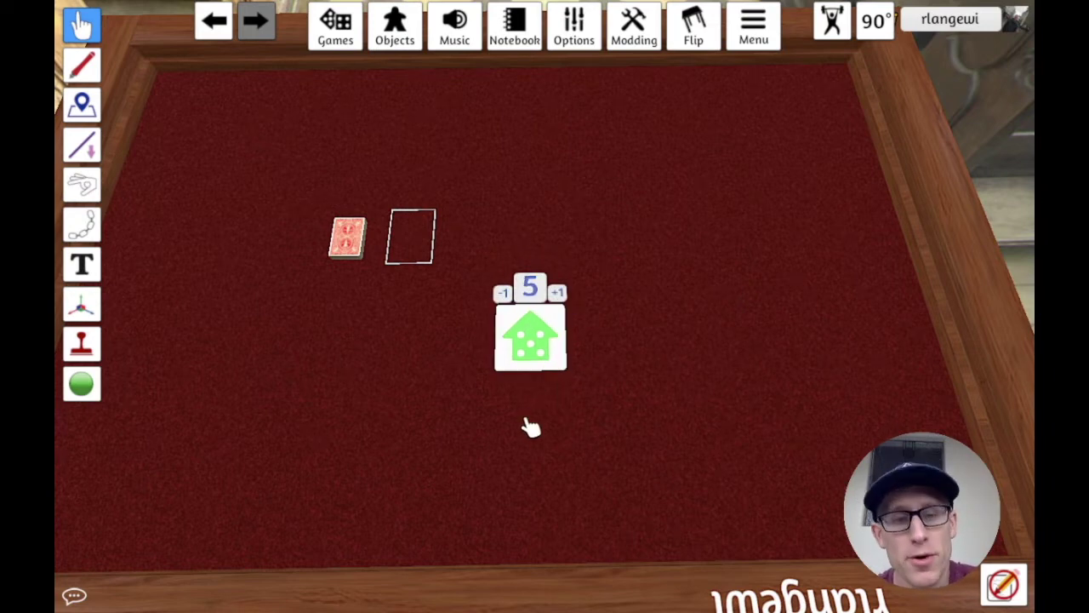
Step: Replace the counter tile's top image with shield.png from the Desktop, loaded as a local file, and import it
scroll(524, 425, up, 3)
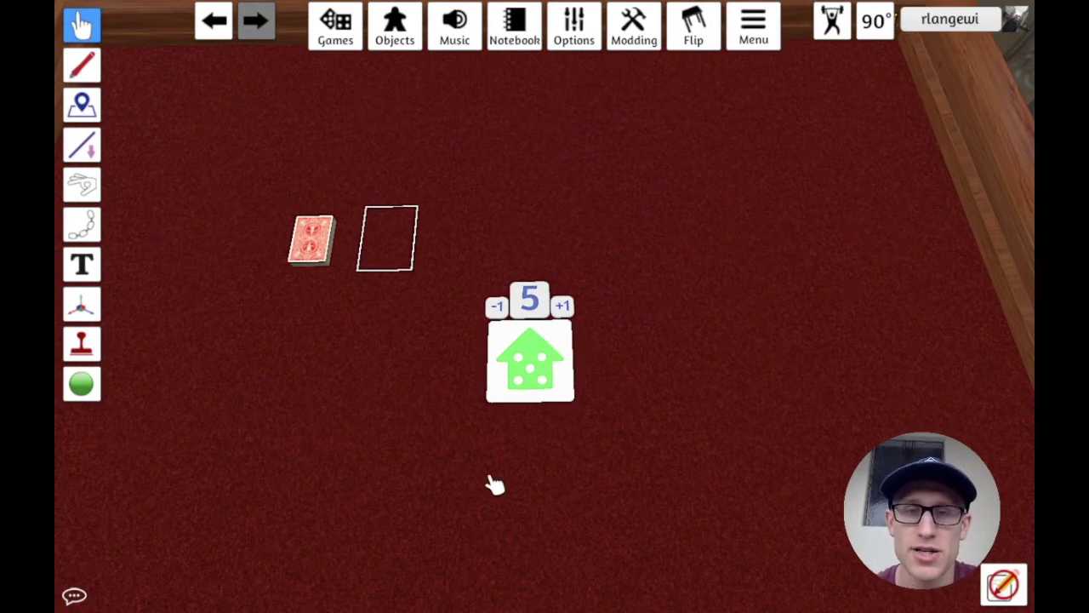
scroll(502, 425, down, 3)
right_click(534, 336)
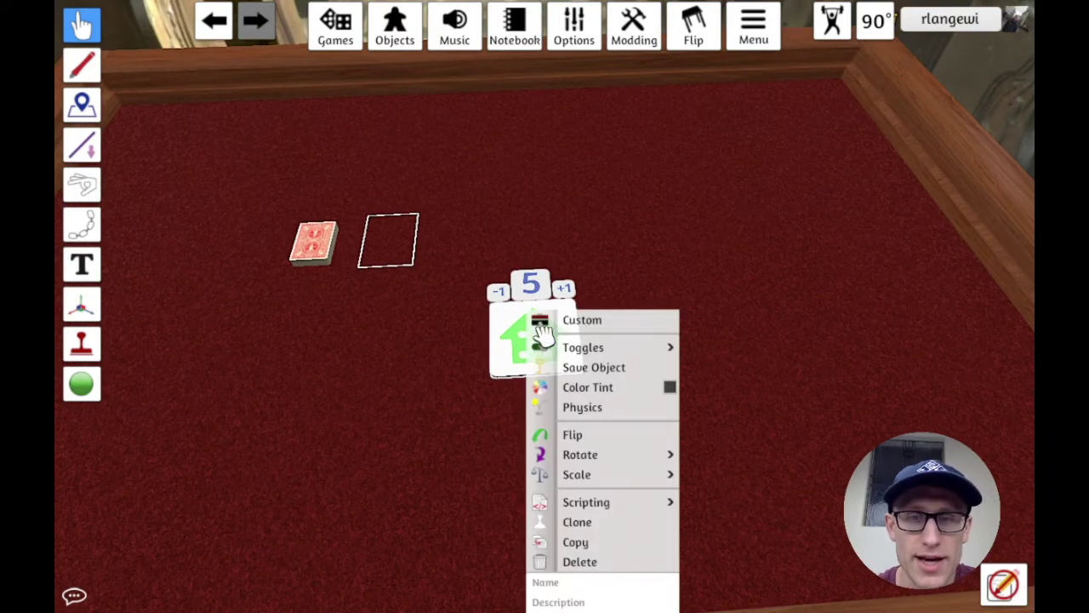
click(572, 322)
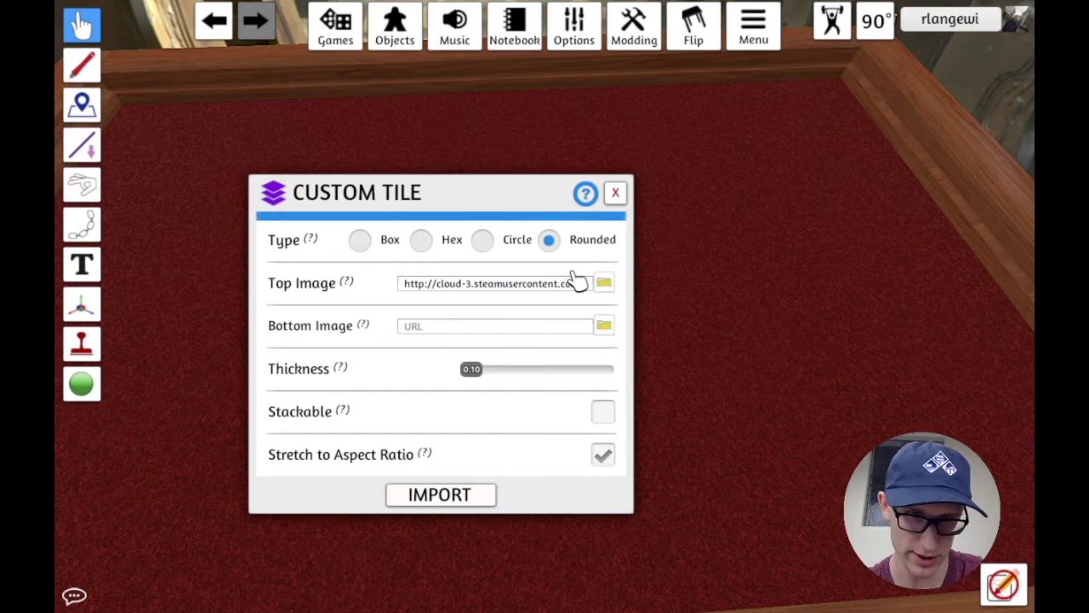
click(607, 282)
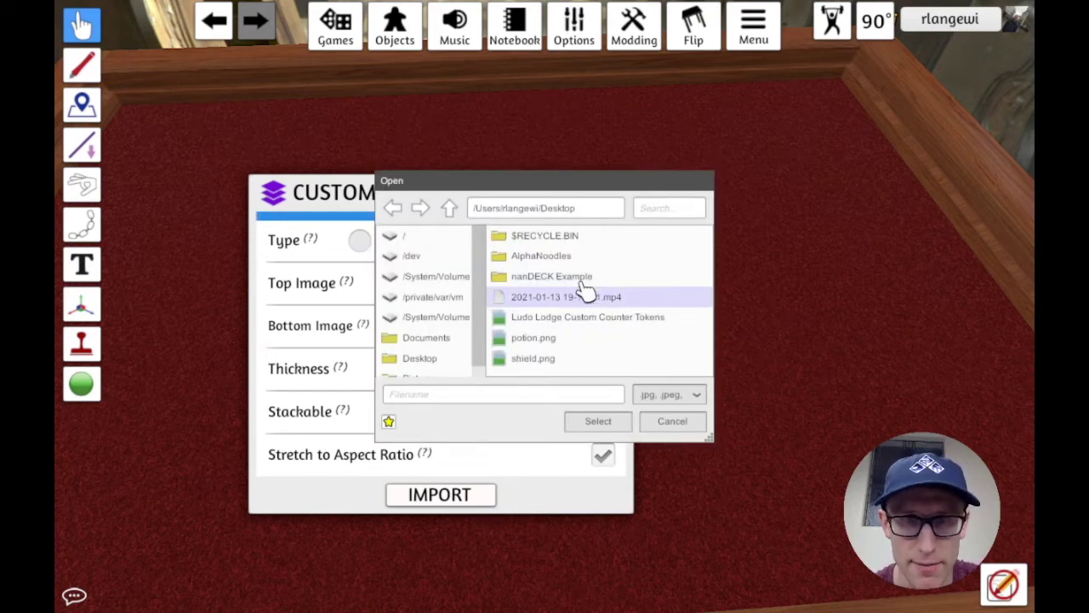
click(569, 362)
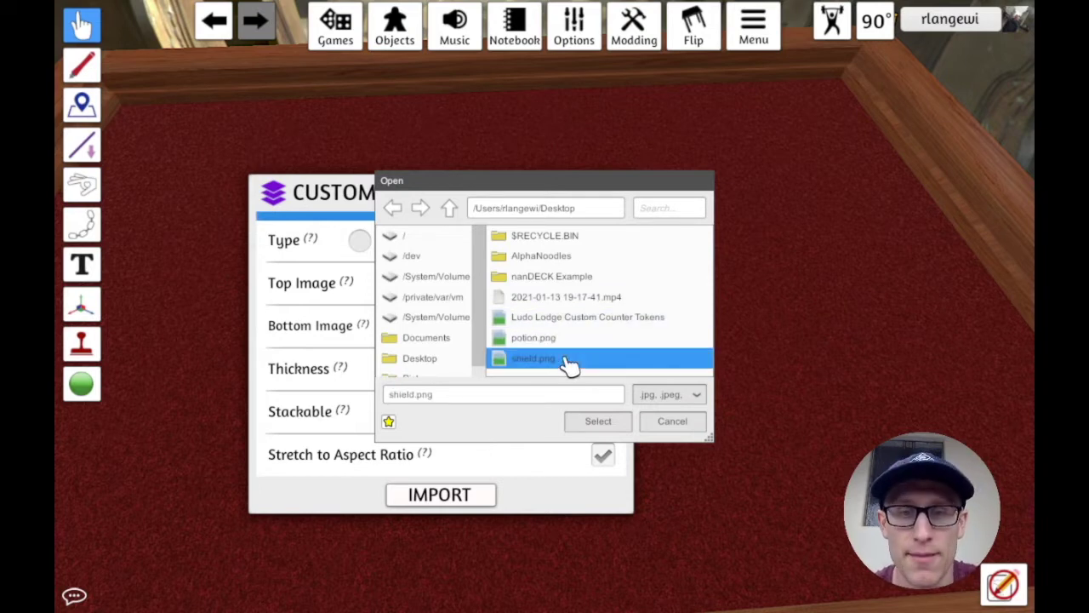
click(606, 423)
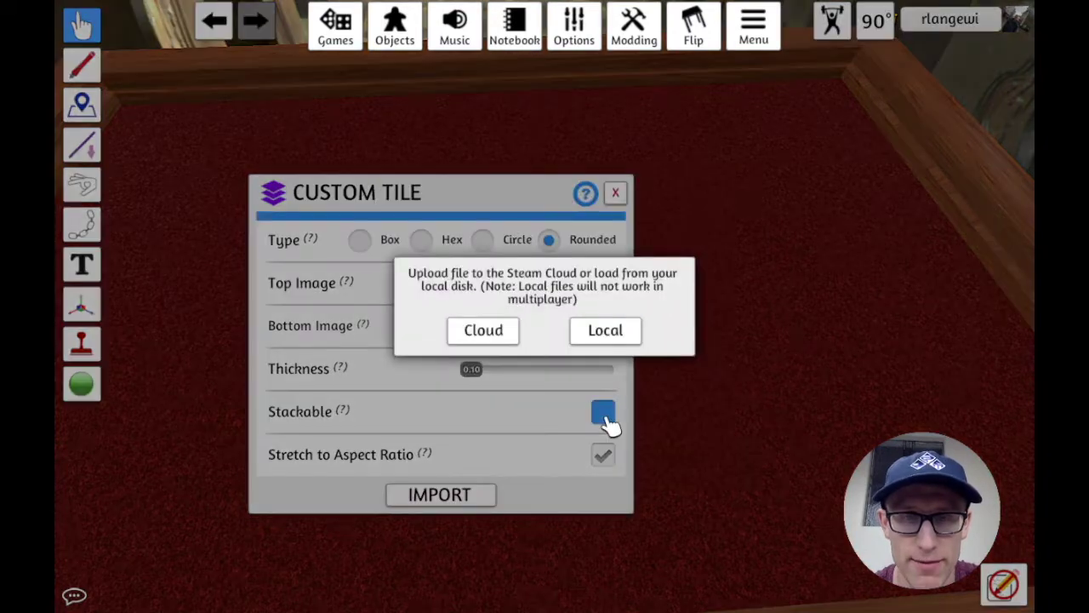
click(606, 332)
click(472, 502)
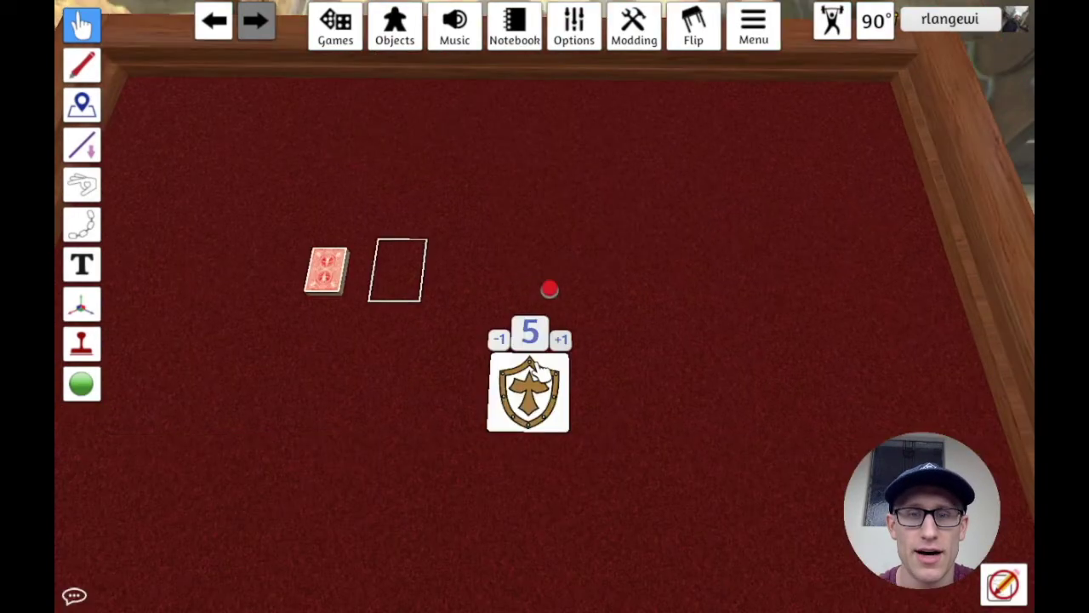
Step: Test the shield tile's counter by raising it to 7 and lowering it again
click(561, 340)
click(562, 340)
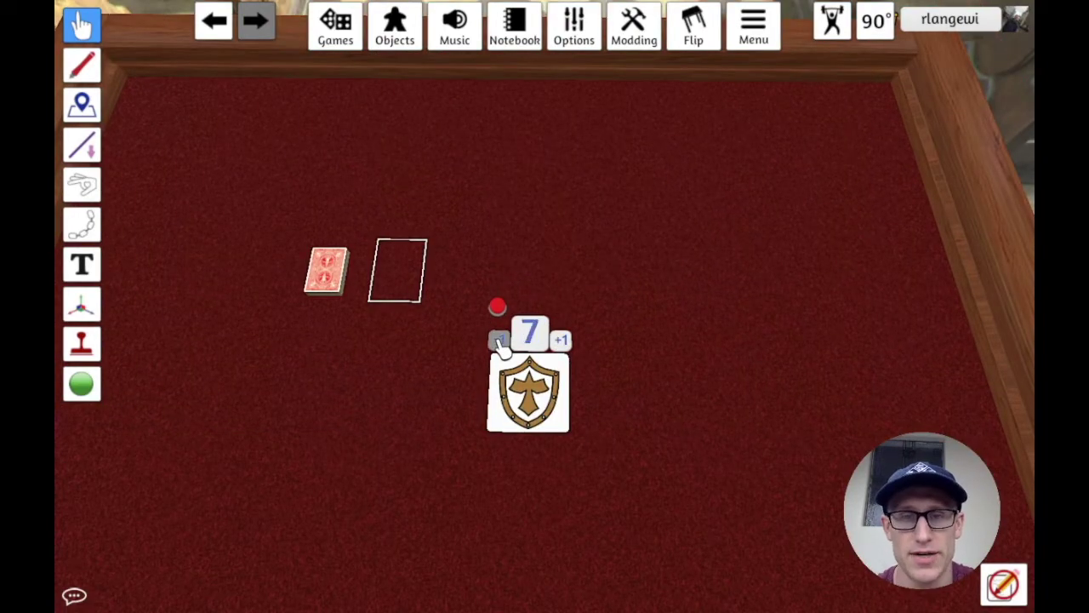
click(501, 340)
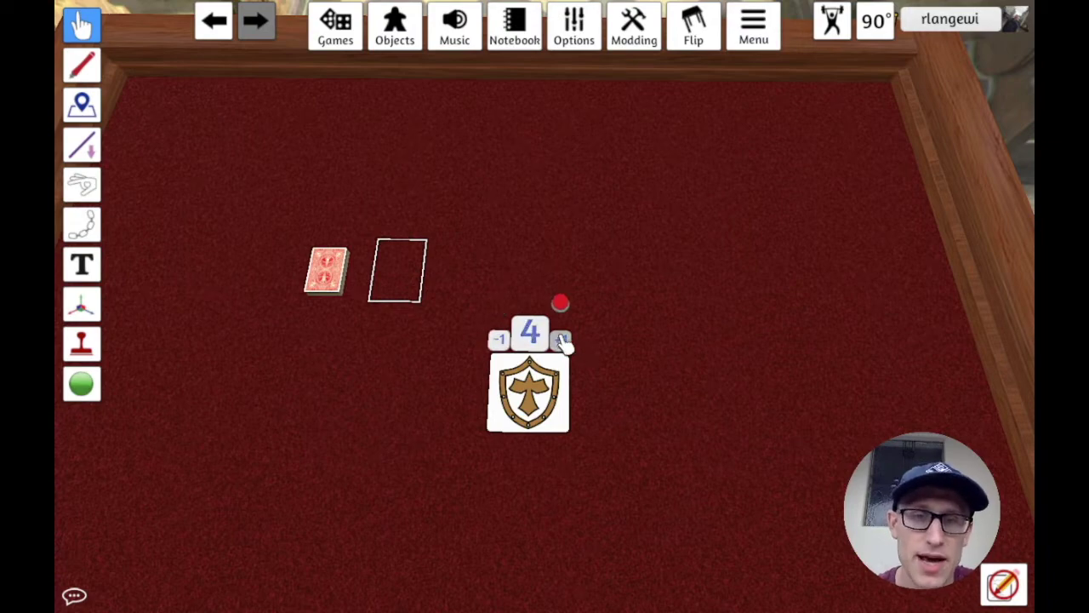
Step: Scale the shield counter tile down five times
scroll(550, 501, up, 2)
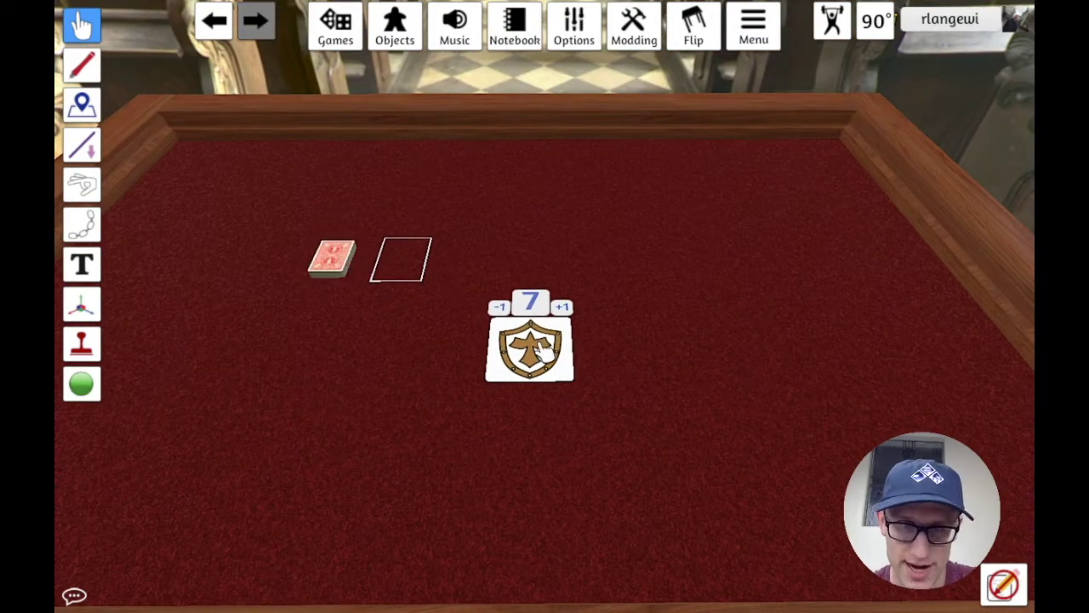
right_click(542, 350)
mouse_move(661, 474)
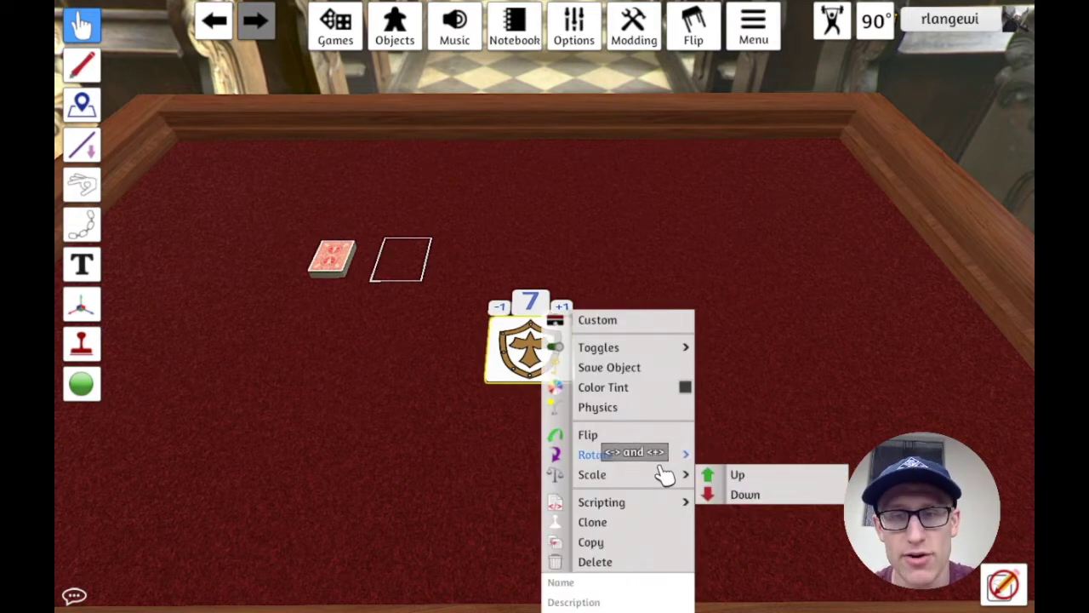
click(731, 497)
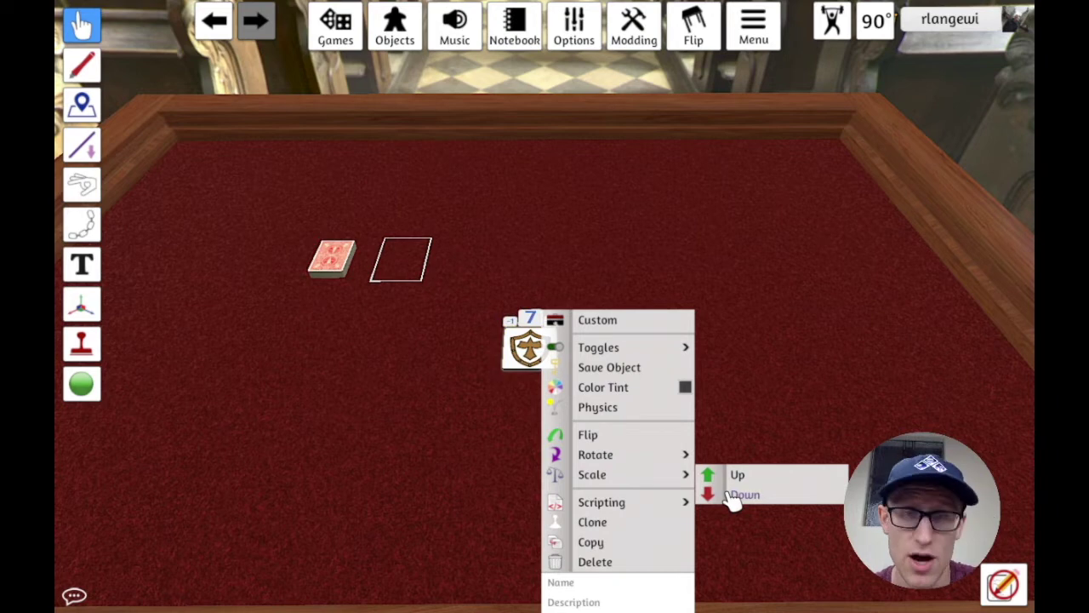
click(732, 497)
click(732, 497)
click(732, 497)
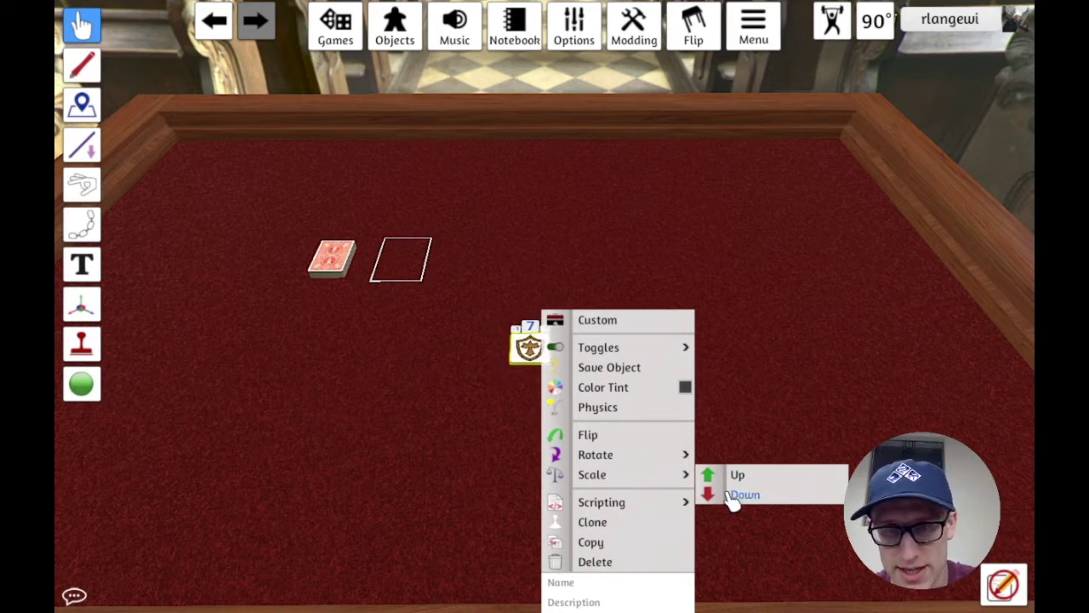
click(731, 497)
click(479, 460)
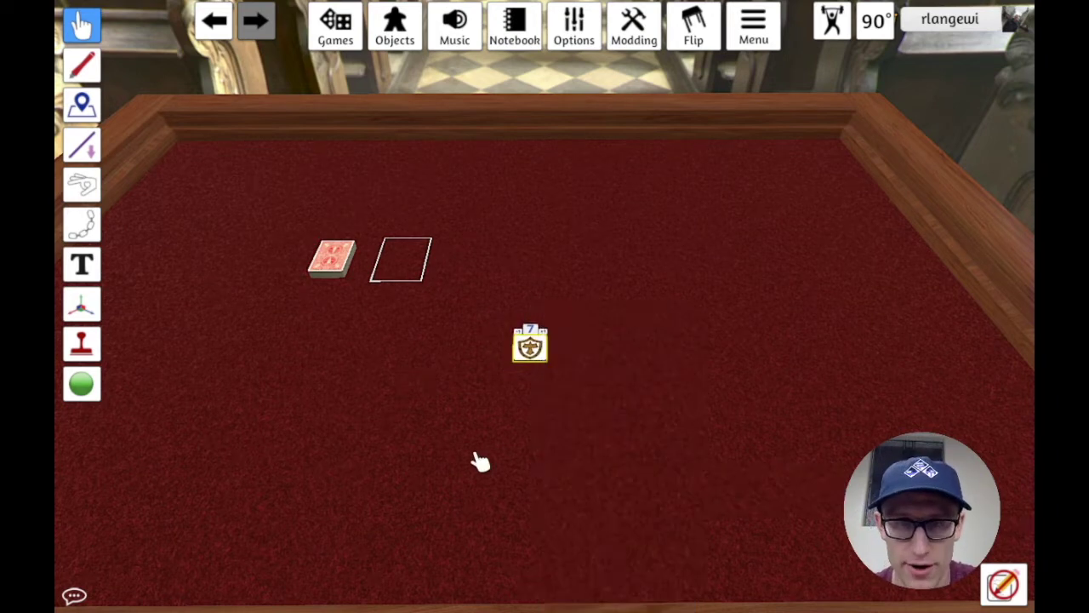
Step: Move the shrunken shield tile closer to the area below the outlined card zone
scroll(479, 460, up, 3)
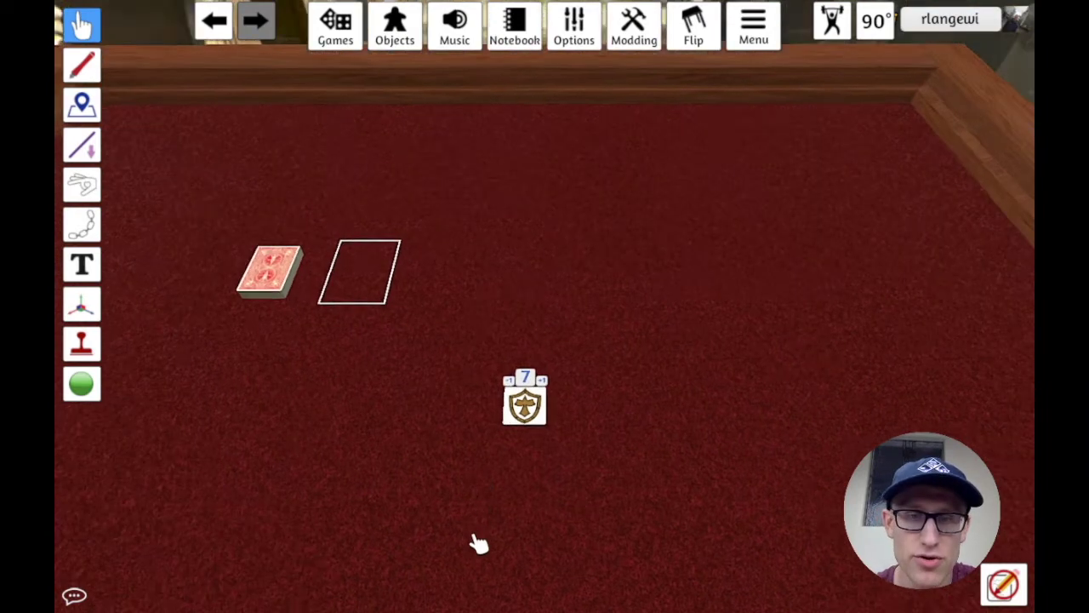
scroll(540, 400, down, 2)
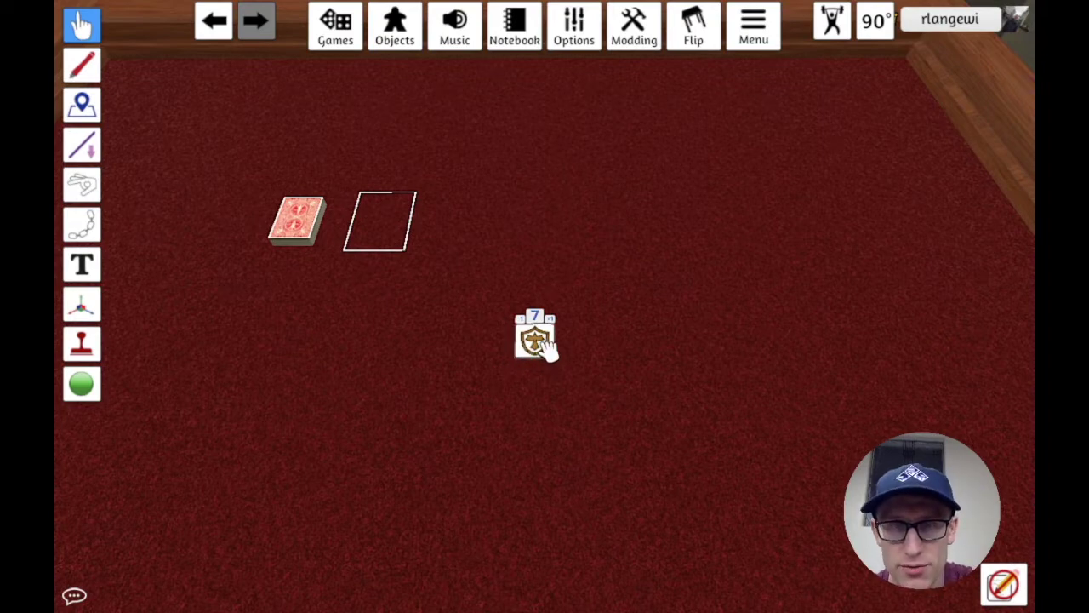
drag(549, 348, 461, 403)
Step: Lower the shield tile's counter by two, and raise it by three to reach 8
scroll(440, 454, up, 4)
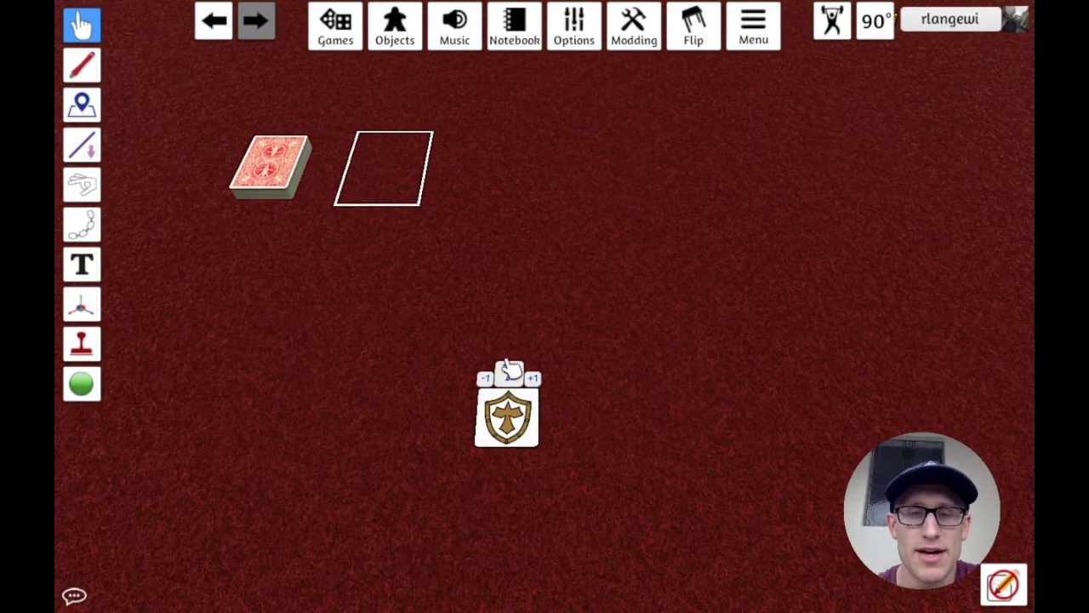
click(484, 379)
click(484, 378)
click(533, 379)
click(533, 379)
click(533, 378)
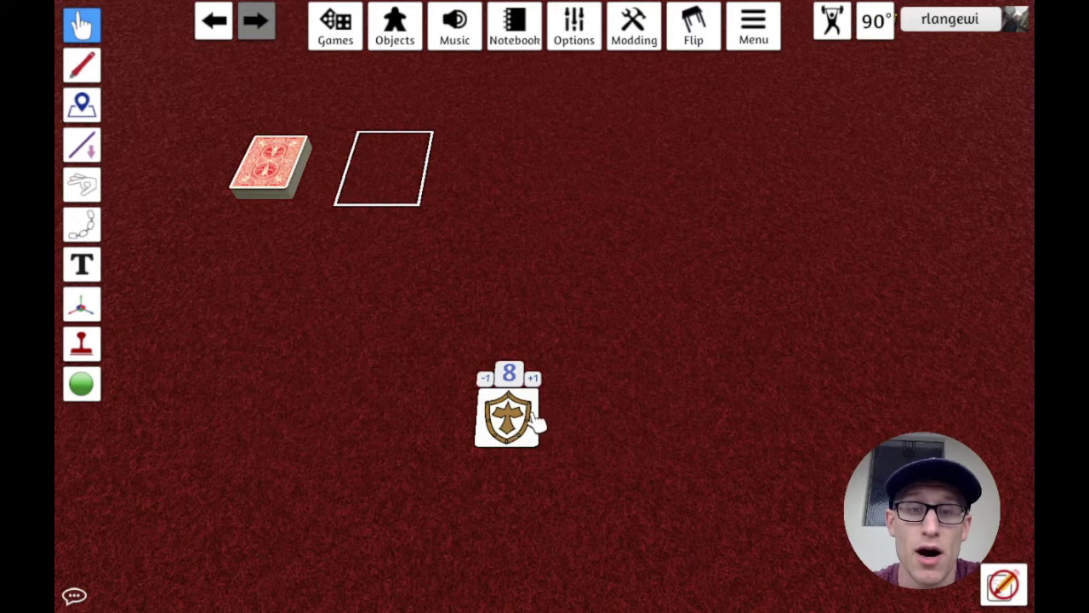
mouse_move(513, 376)
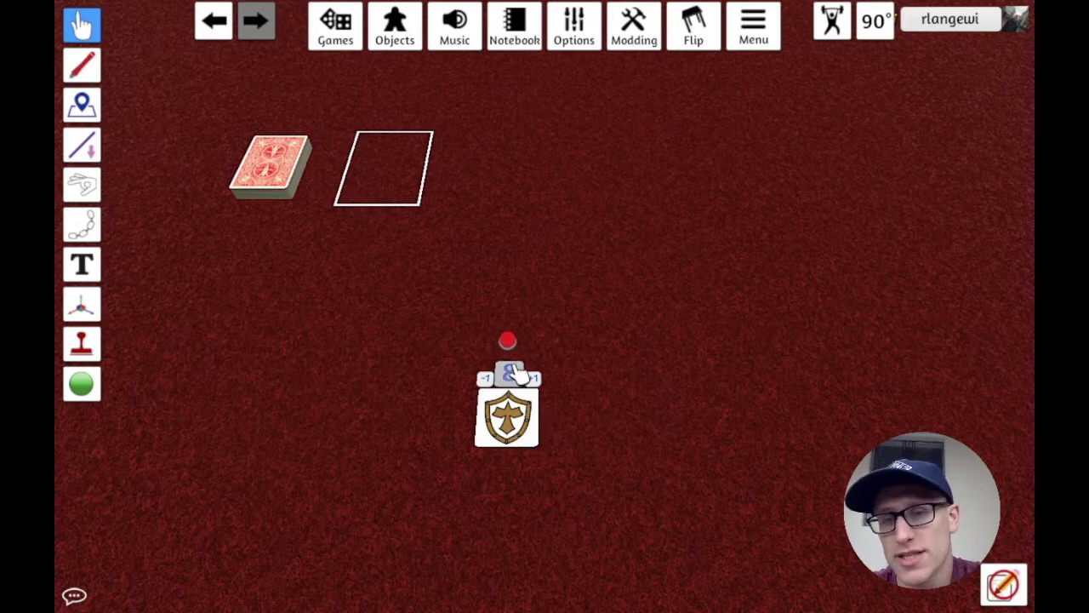
Step: Set the shield tile's counter to 456 by entering the number as its description and applying it through the counter value
right_click(524, 432)
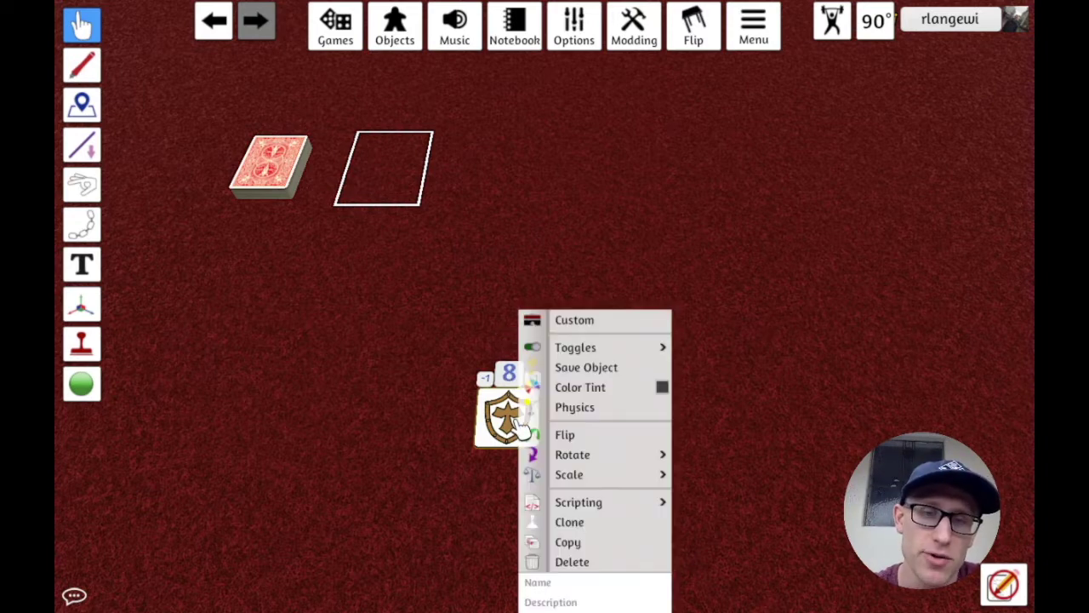
click(555, 601)
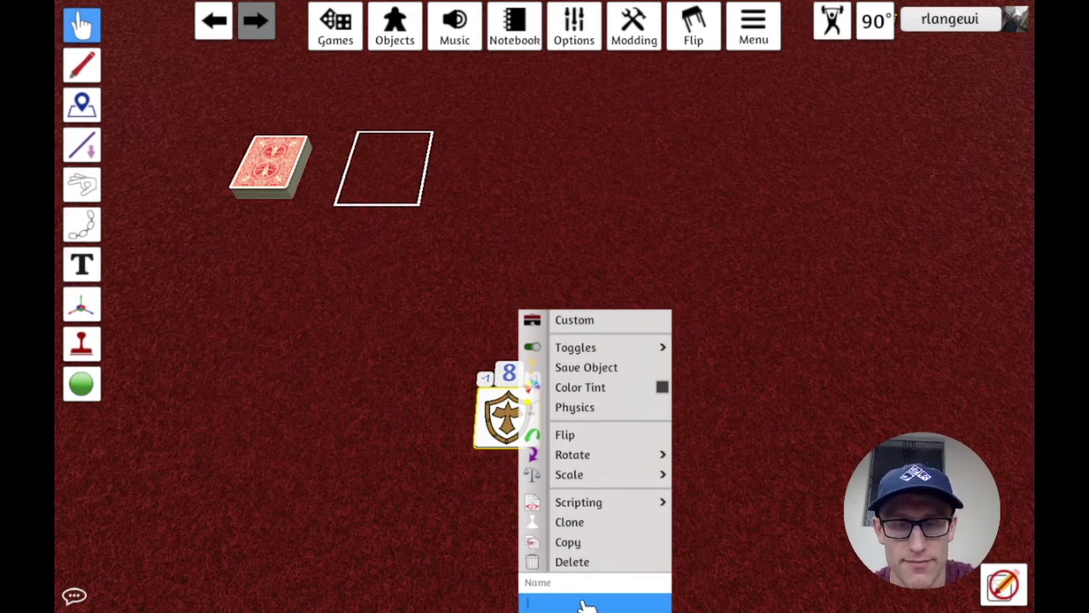
click(479, 541)
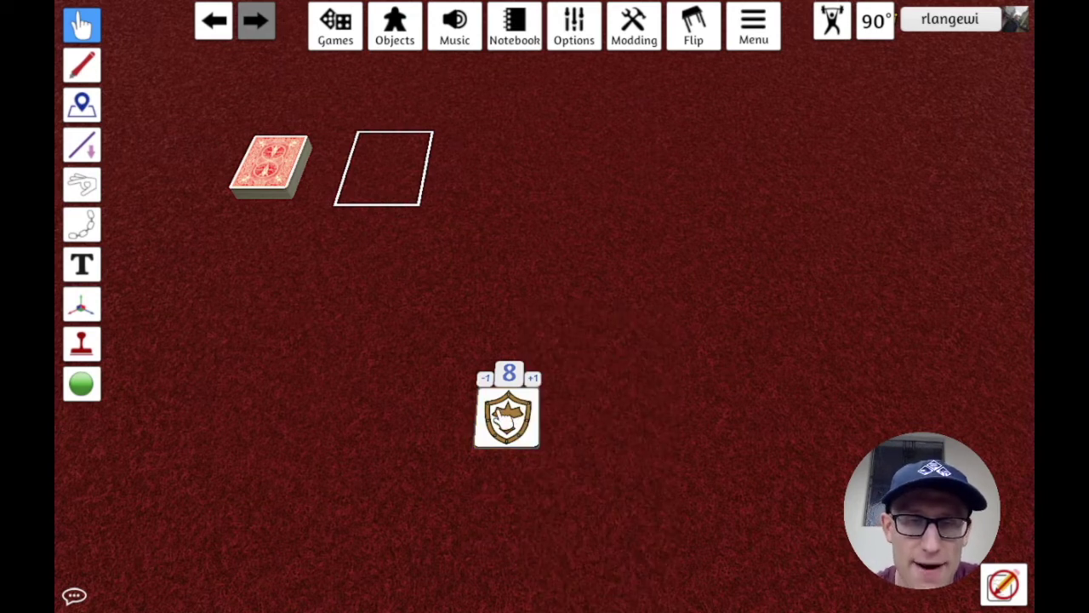
click(509, 374)
text(456)
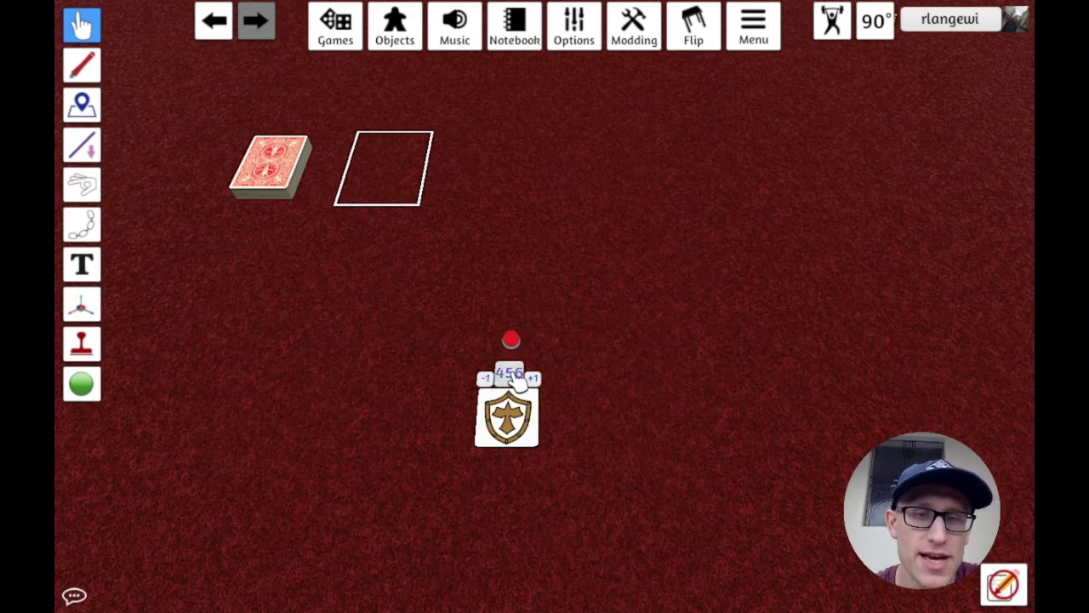
right_click(527, 434)
click(479, 540)
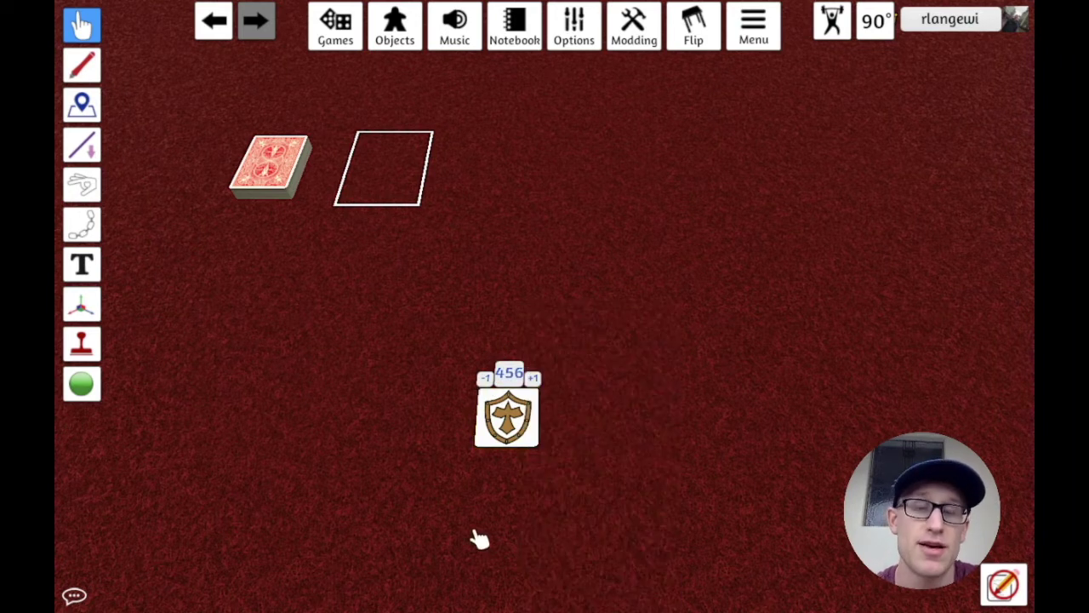
Step: Enter 1234 as the shield tile's description and apply it to the tile's counter
click(509, 374)
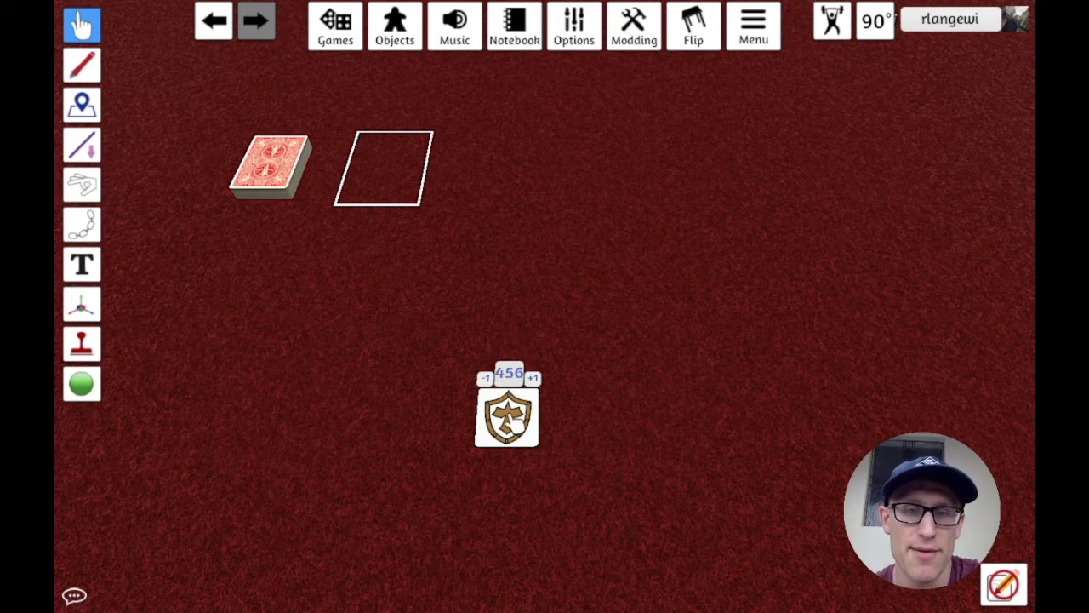
right_click(511, 409)
click(559, 603)
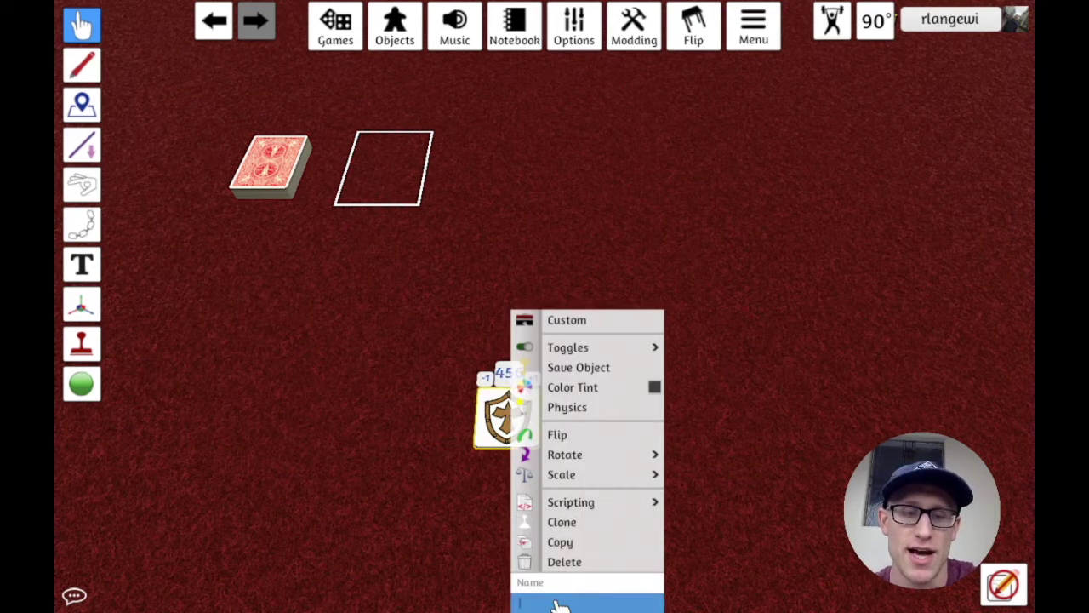
click(482, 554)
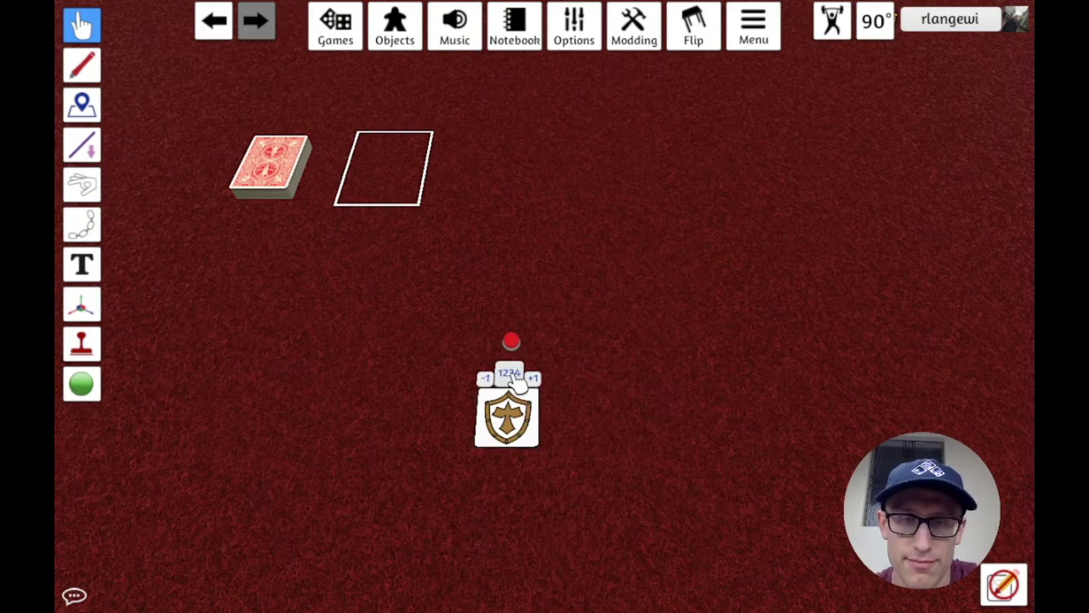
scroll(509, 476, up, 3)
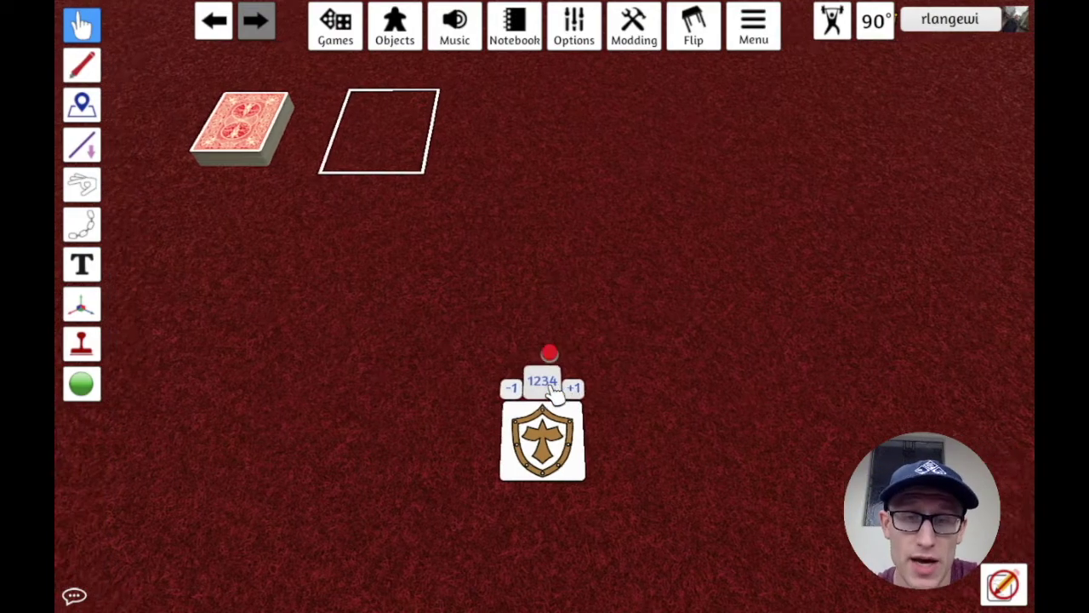
scroll(550, 357, down, 2)
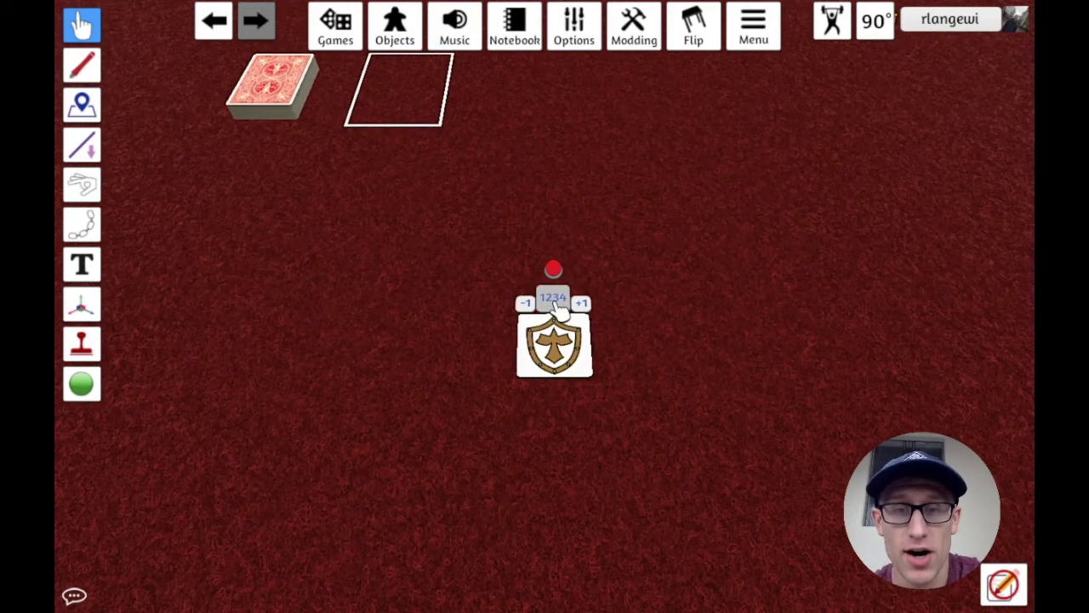
scroll(752, 318, down, 2)
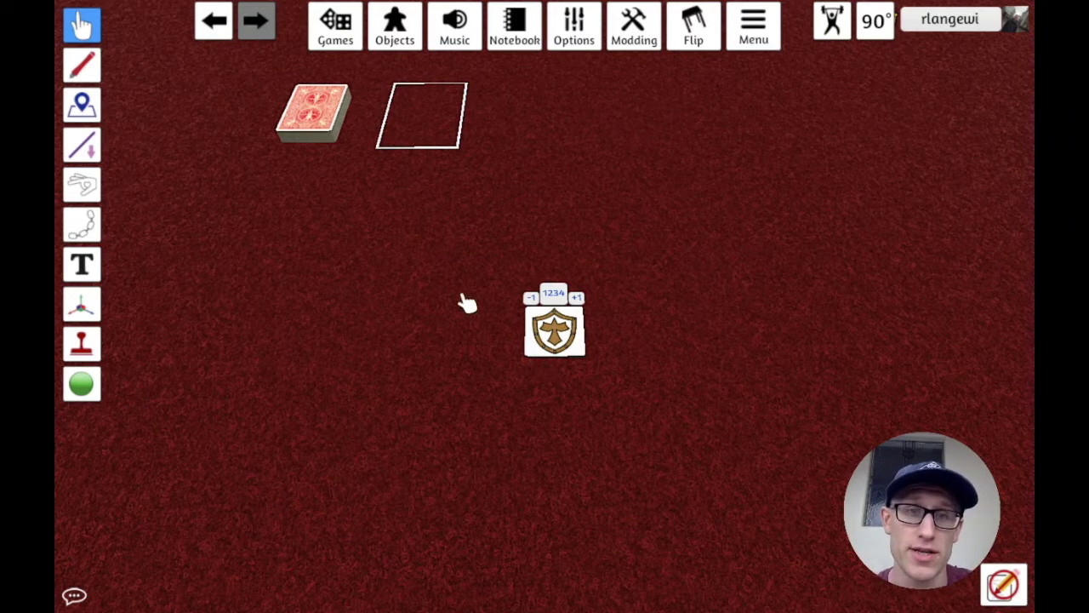
Step: Overwrite the Empty Deck Scripting Tutorial save in slot 11 with the current table and close the games browser
click(344, 43)
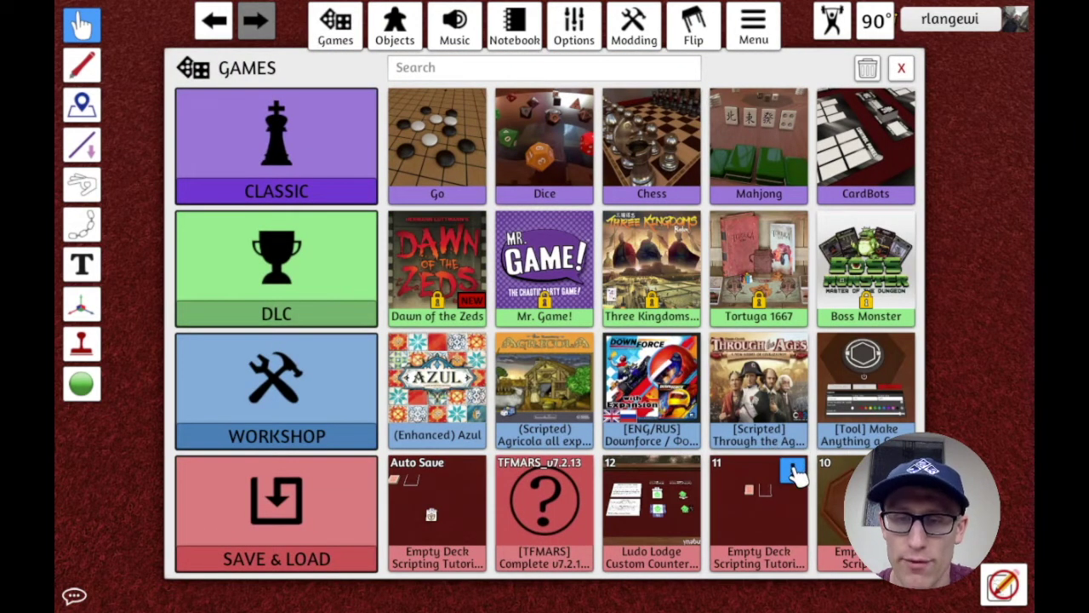
click(793, 471)
click(800, 497)
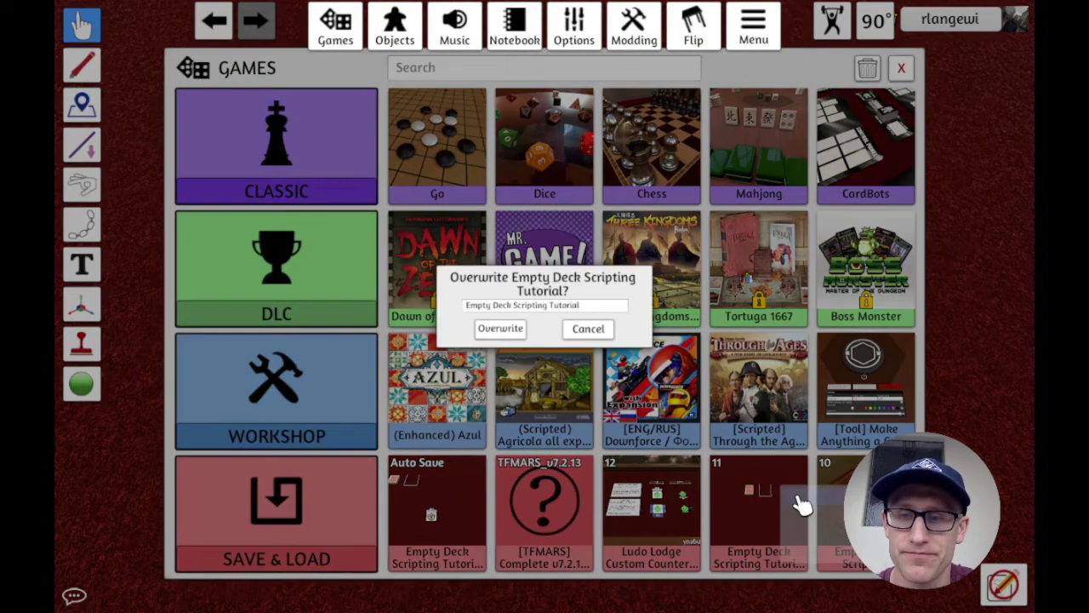
click(501, 331)
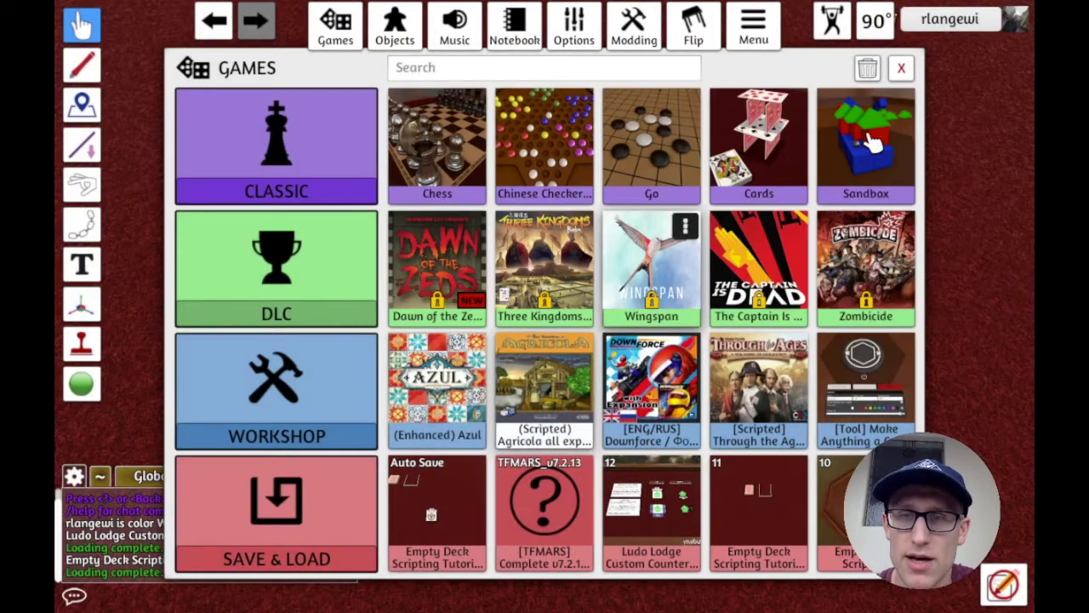
click(902, 68)
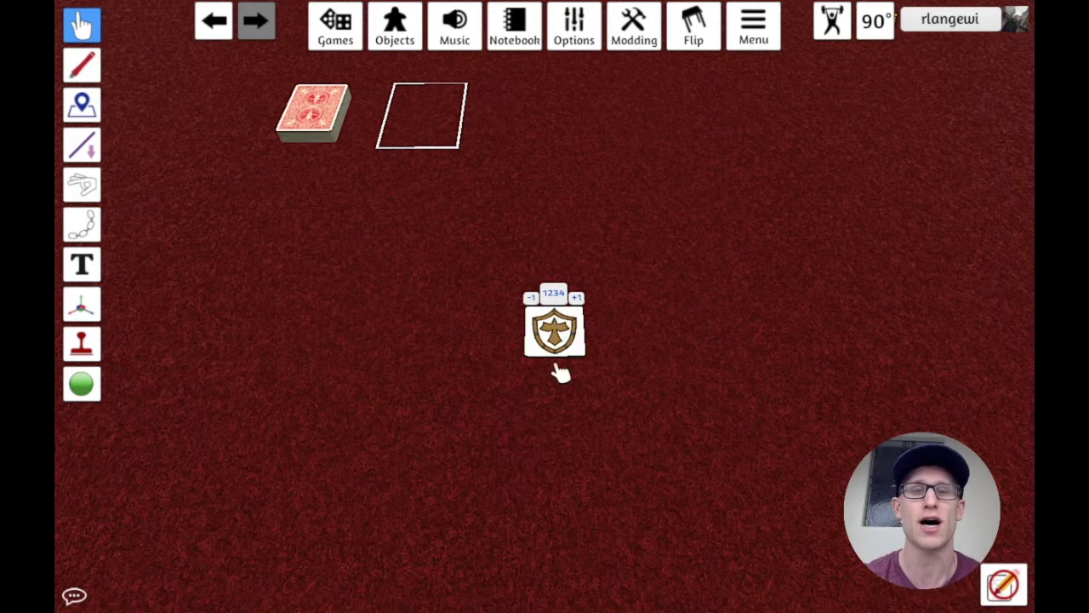
Step: Open the shield counter tile's Lua script in the Scripting Editor
click(529, 296)
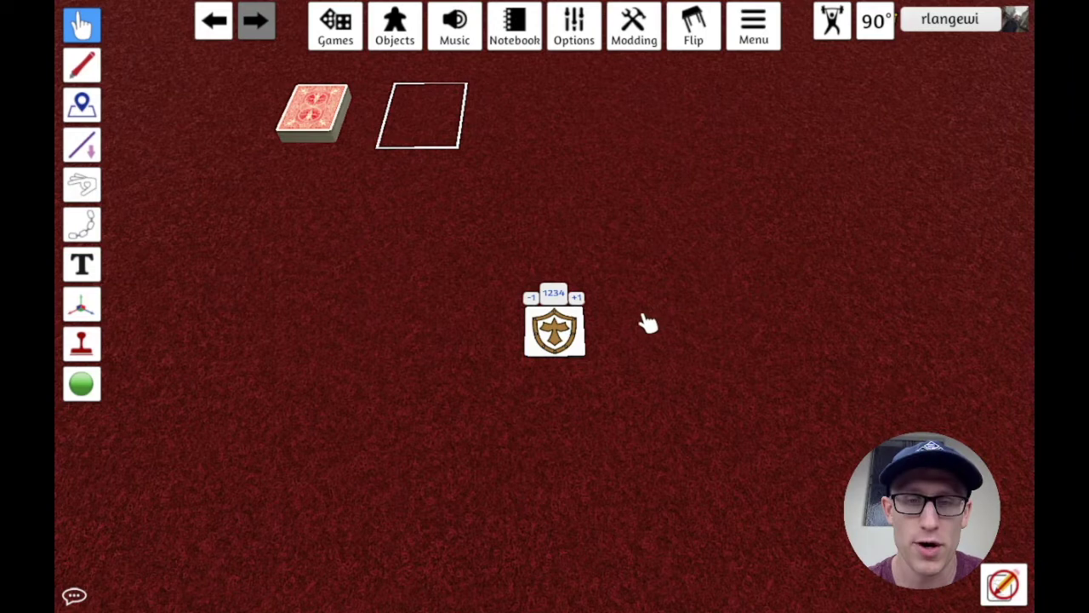
scroll(637, 328, down, 1)
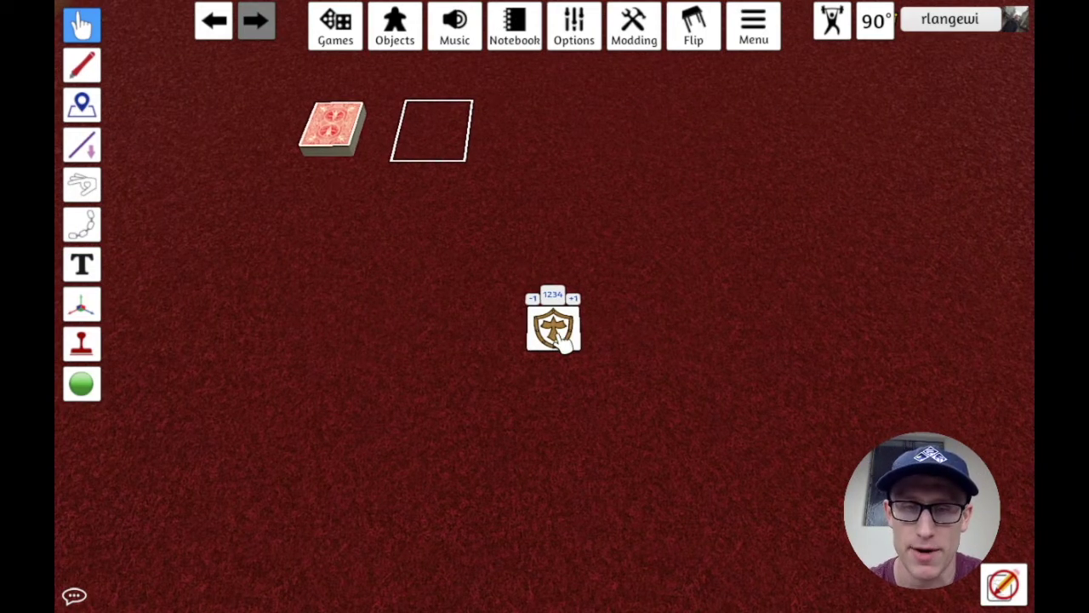
scroll(554, 460, up, 3)
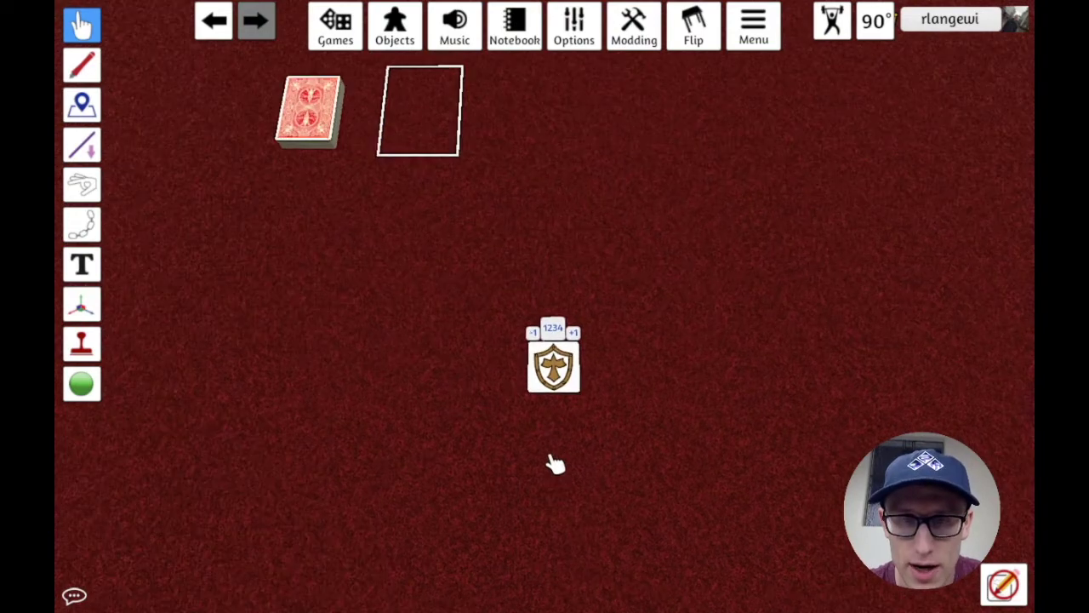
key(f)
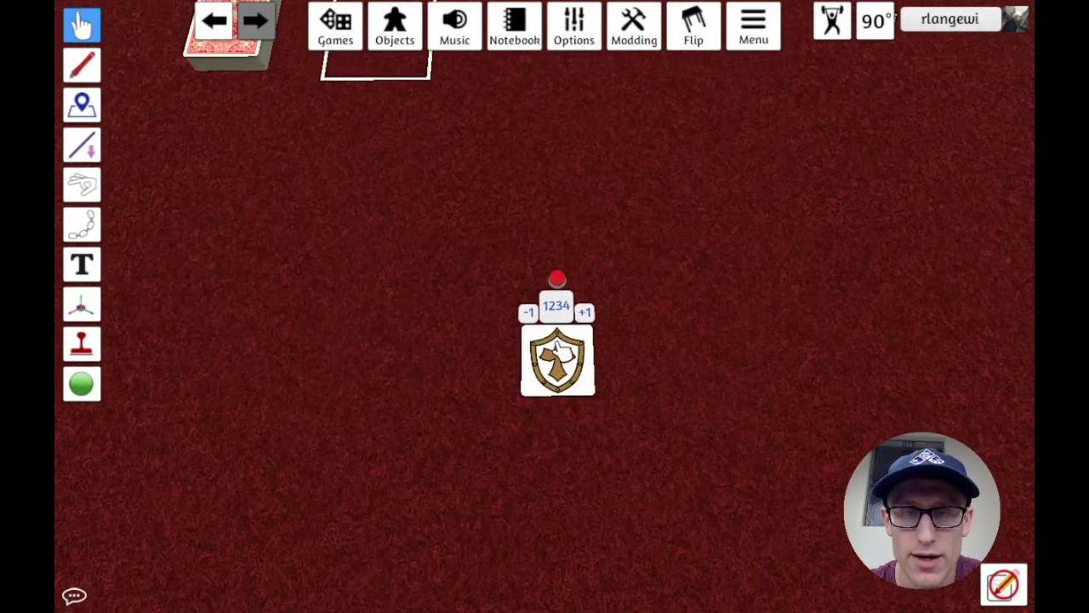
right_click(558, 311)
mouse_move(681, 508)
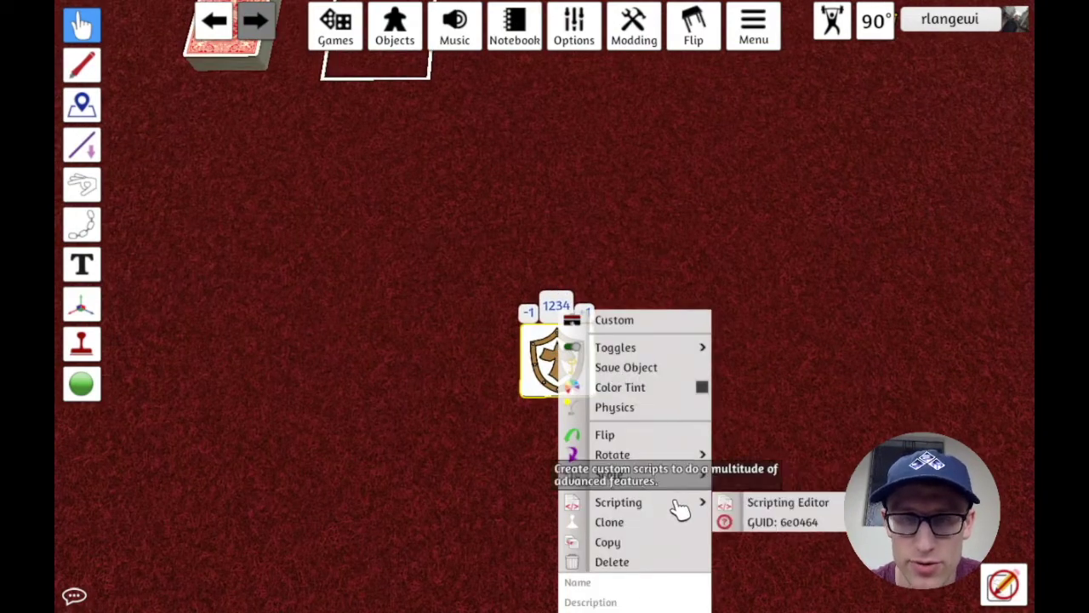
click(737, 509)
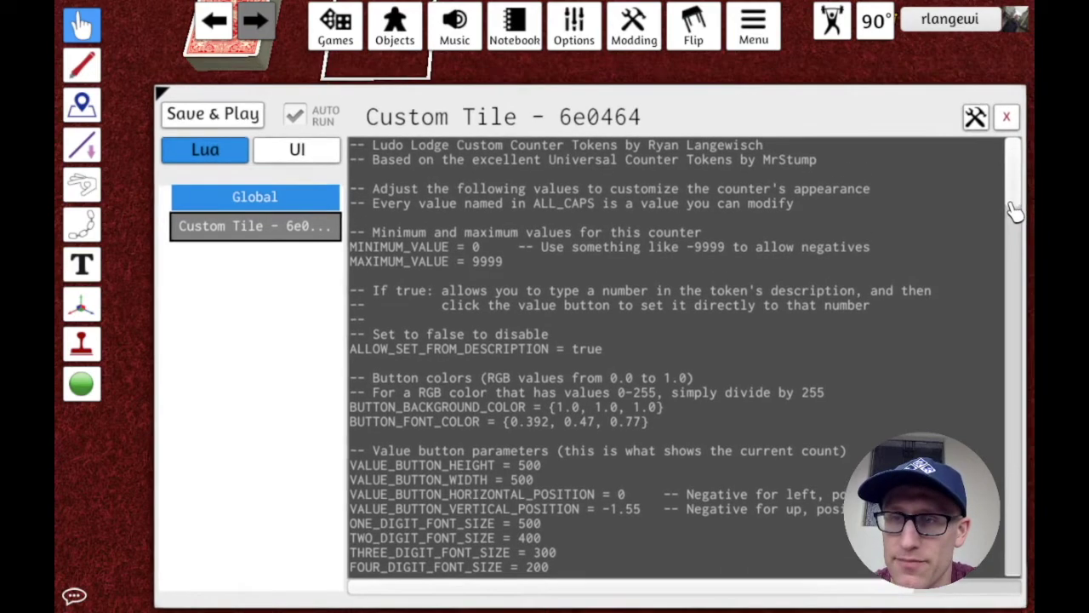
Step: Skim the counter tile's Lua script from its settings to its end and return to the beginning
scroll(770, 347, down, 2)
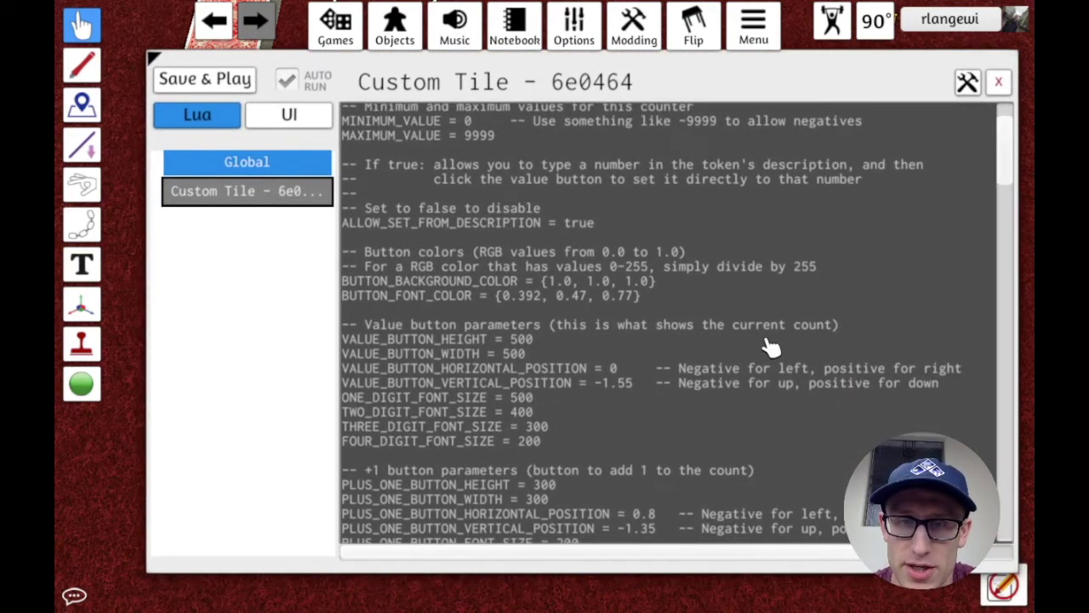
scroll(681, 394, down, 6)
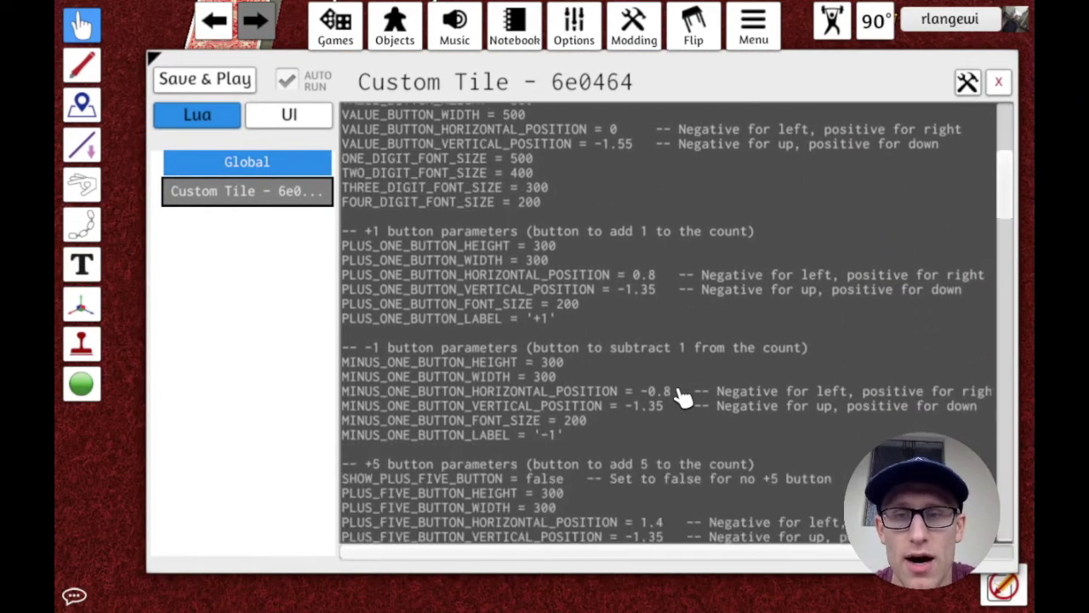
scroll(681, 394, down, 20)
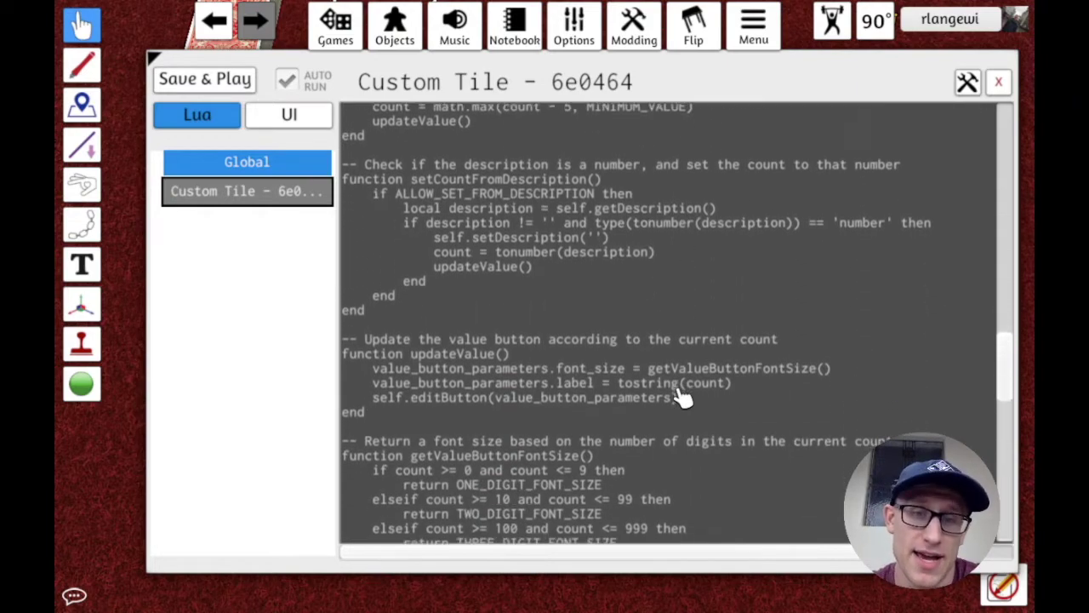
scroll(681, 398, down, 20)
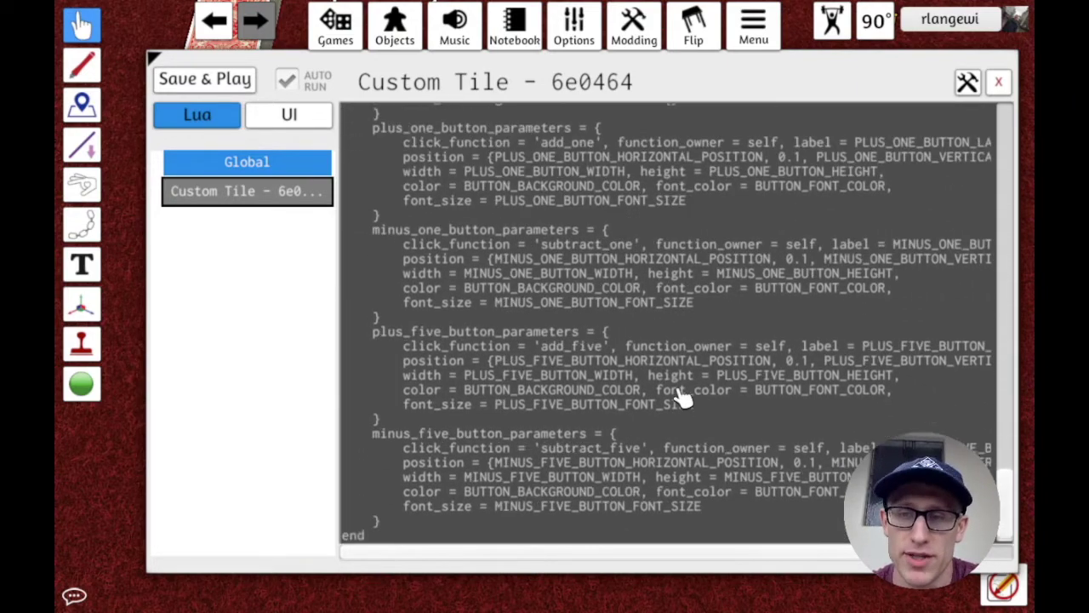
scroll(681, 398, down, 1)
scroll(681, 397, up, 20)
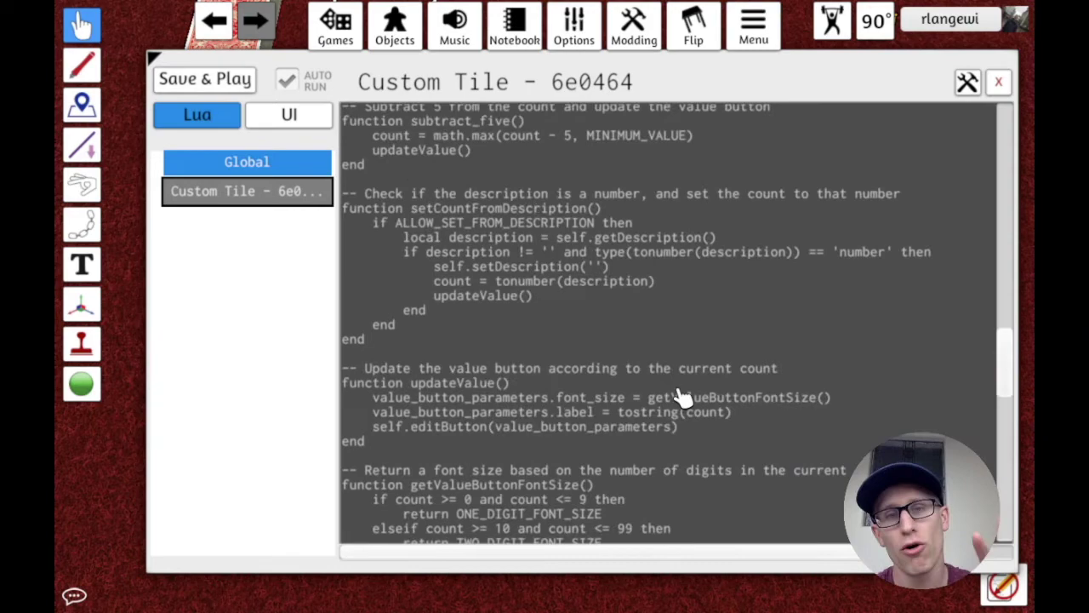
scroll(681, 398, up, 2)
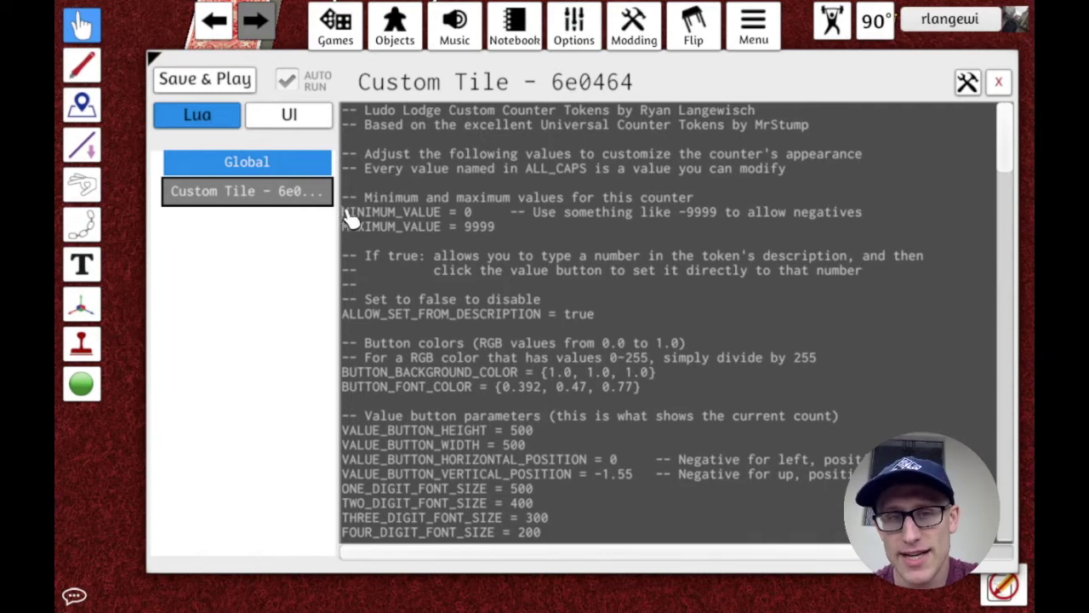
Step: Highlight the MINIMUM_VALUE setting and its value in the counter script to examine the counter's limits
drag(345, 213, 441, 215)
double_click(468, 213)
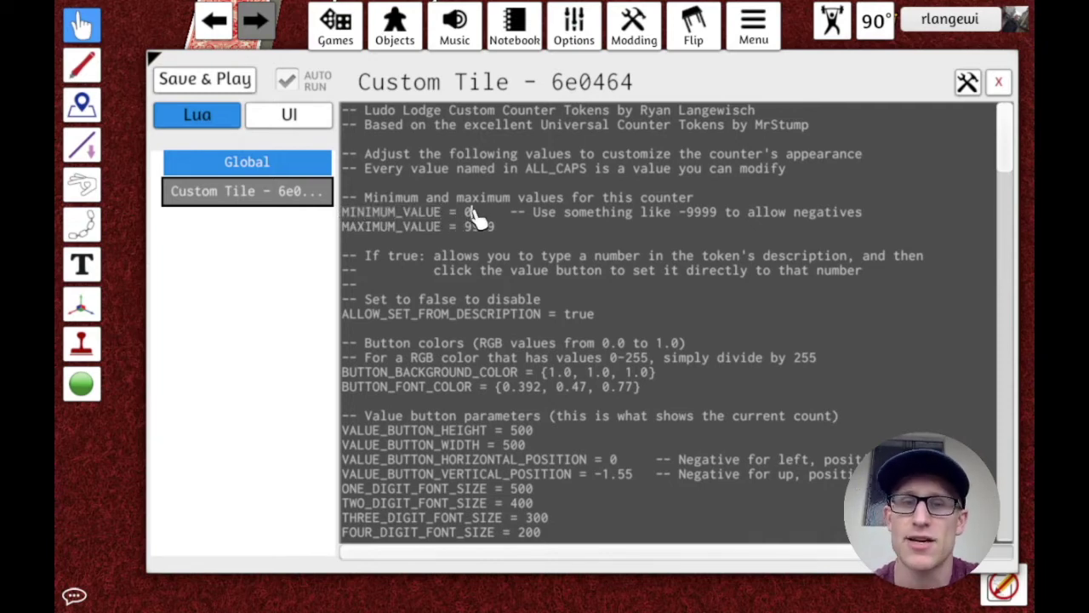
drag(466, 211, 468, 227)
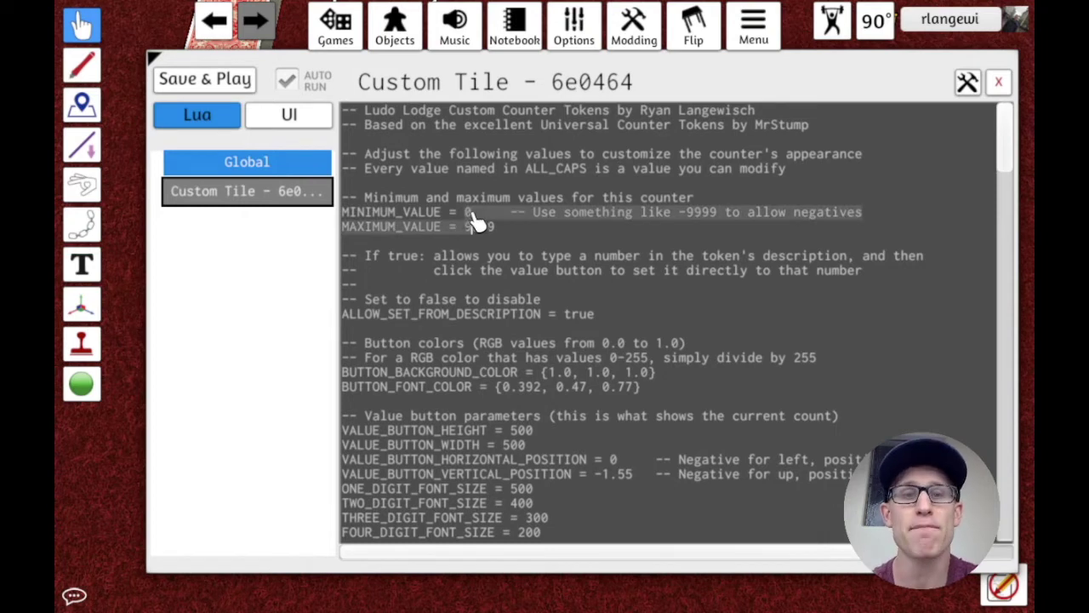
click(471, 213)
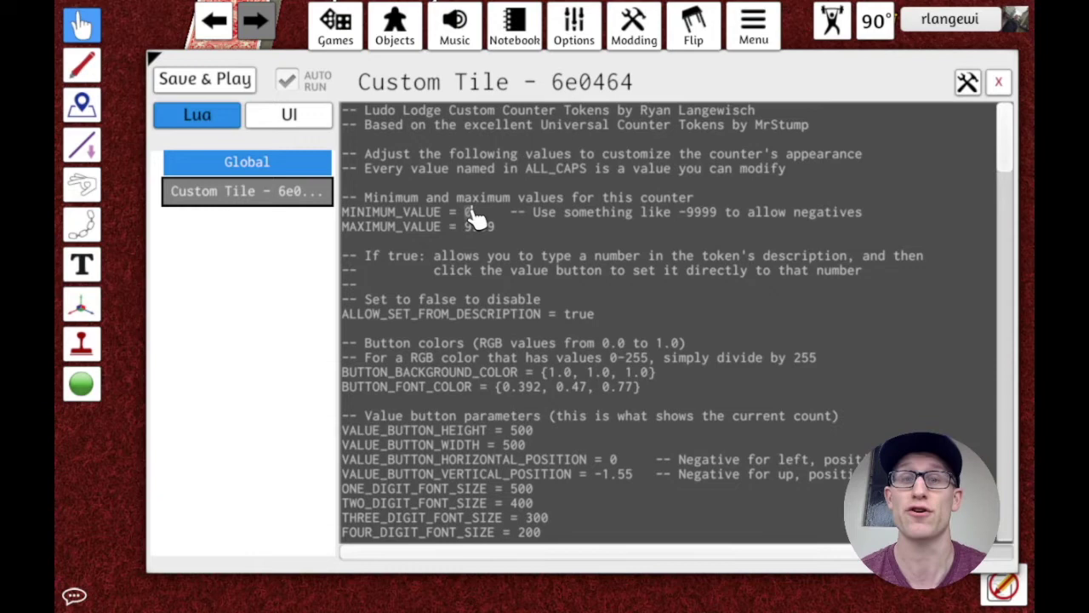
Step: Examine the color, value button, +1, -1, +5 and -5 button parameters down to the start of the onLoad code
scroll(382, 314, down, 3)
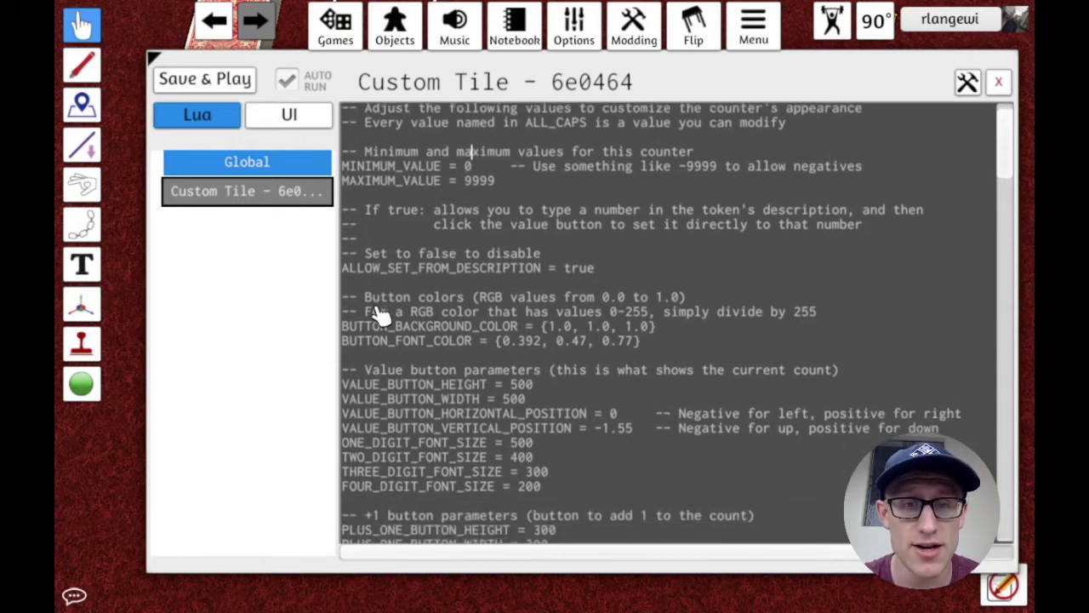
scroll(381, 313, down, 7)
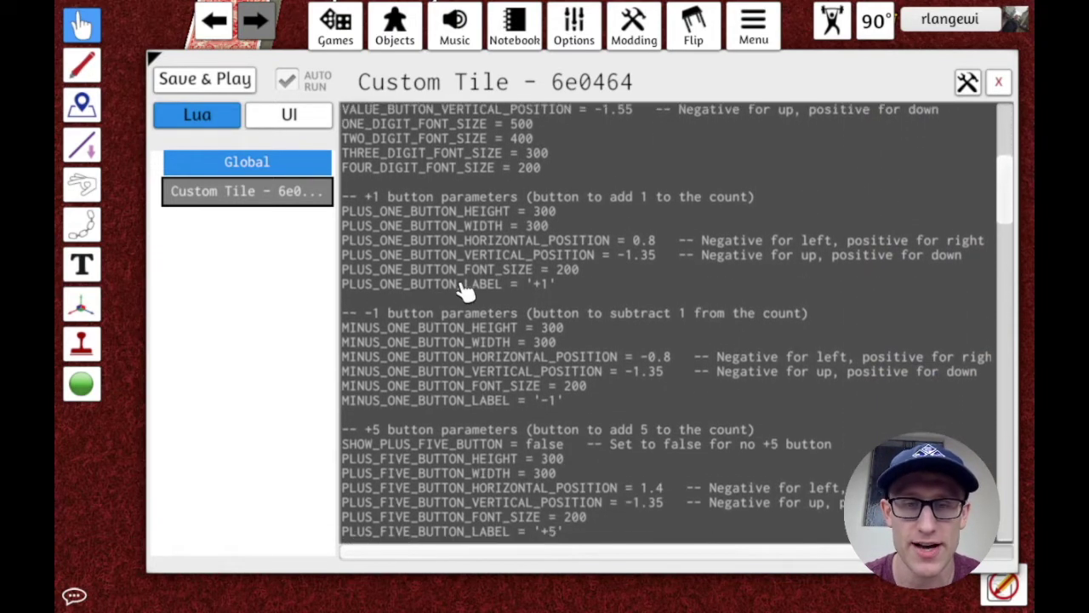
scroll(492, 387, down, 6)
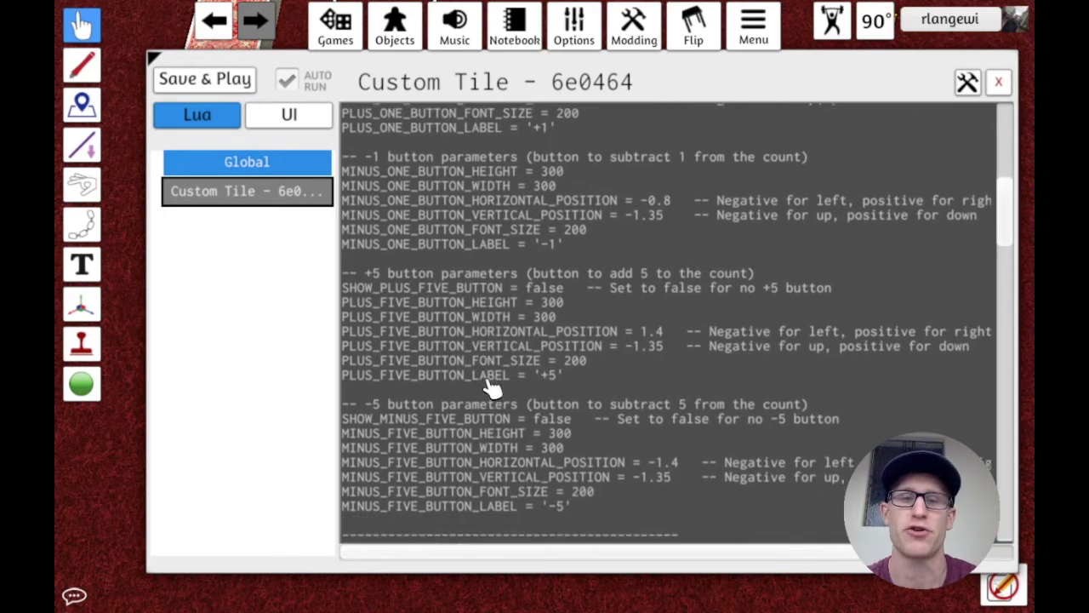
scroll(400, 393, down, 1)
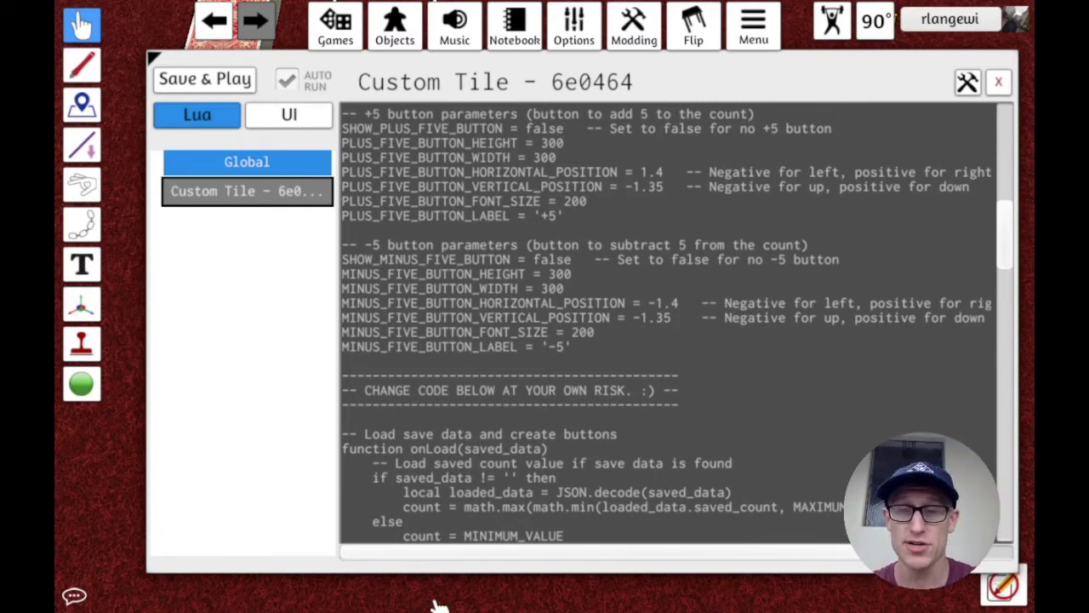
scroll(510, 450, down, 3)
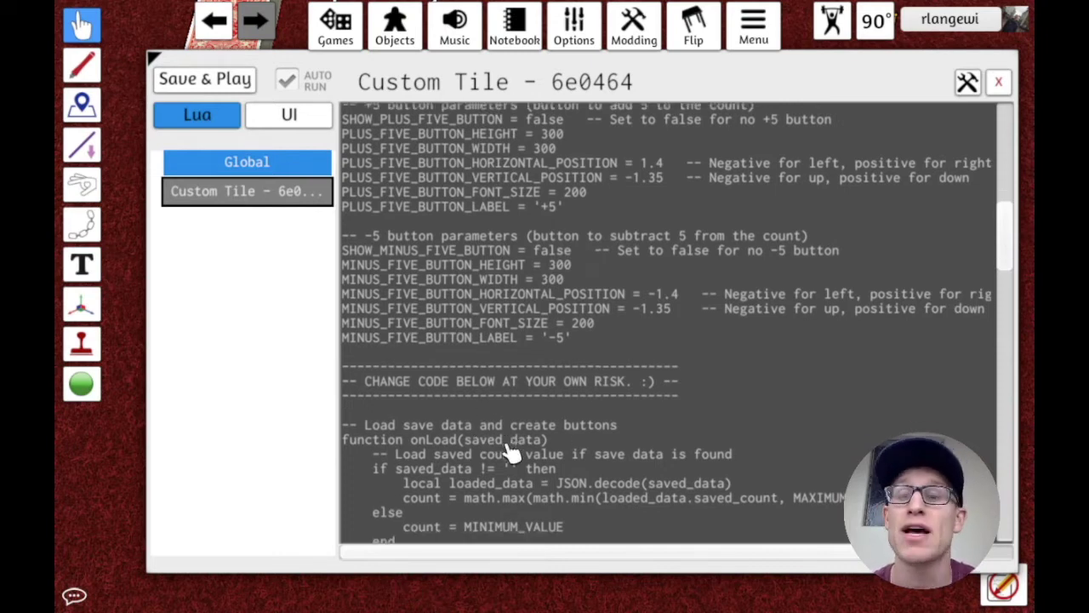
Step: Set MAXIMUM_VALUE to 10 in the counter script, then save and reload the game and close the script editor
scroll(511, 454, down, 2)
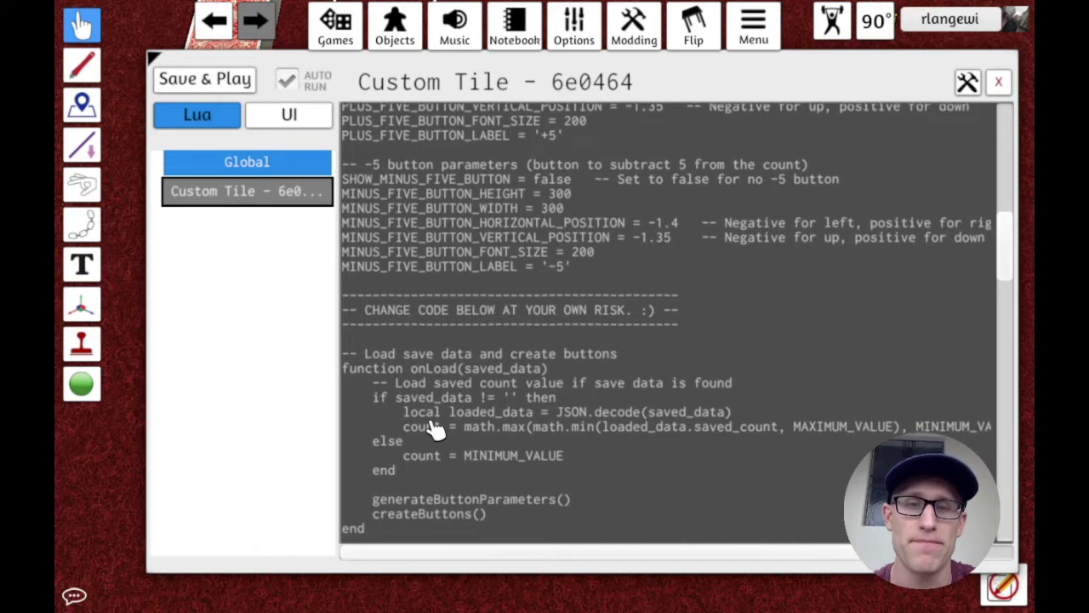
scroll(434, 430, up, 6)
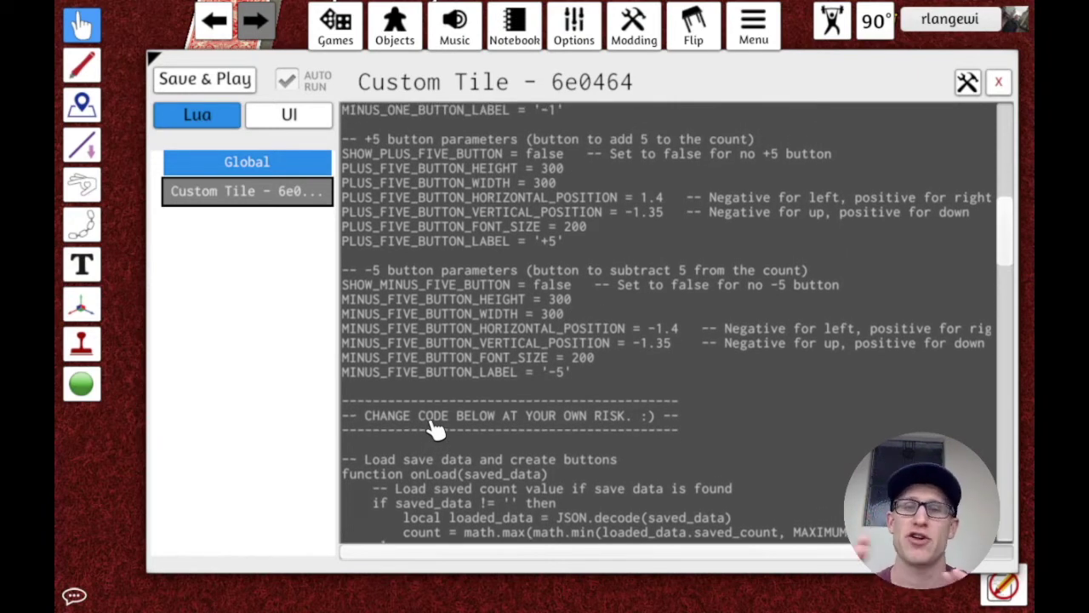
scroll(434, 430, up, 3)
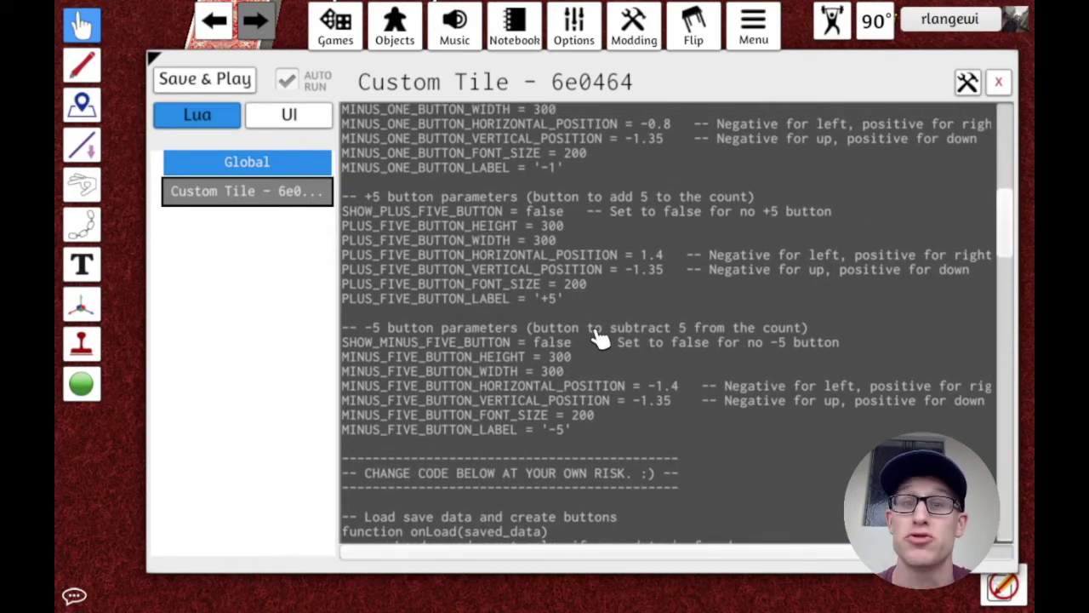
scroll(600, 339, up, 20)
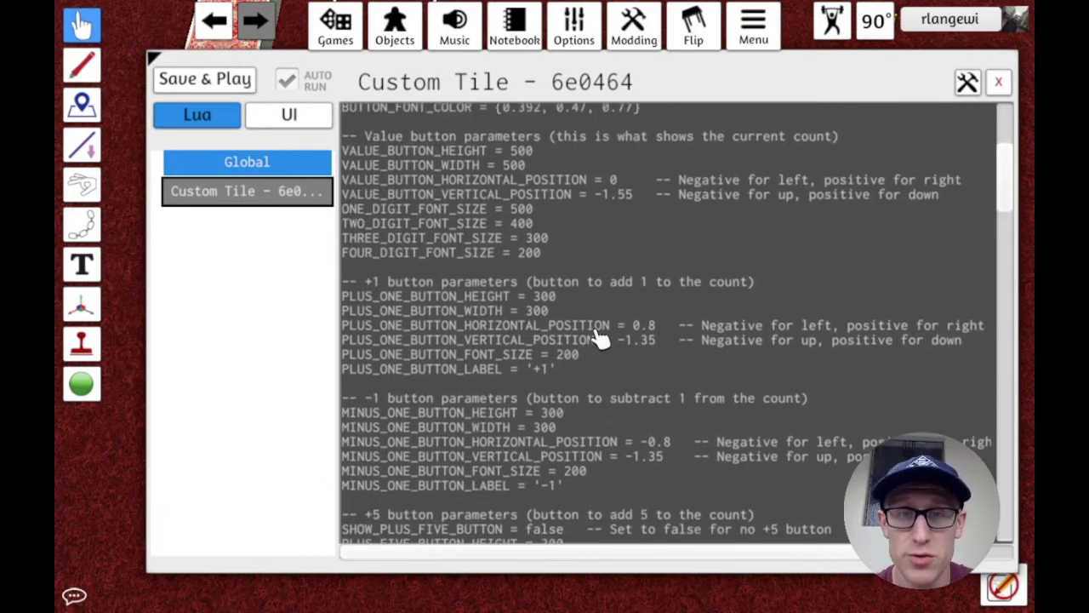
scroll(600, 339, up, 2)
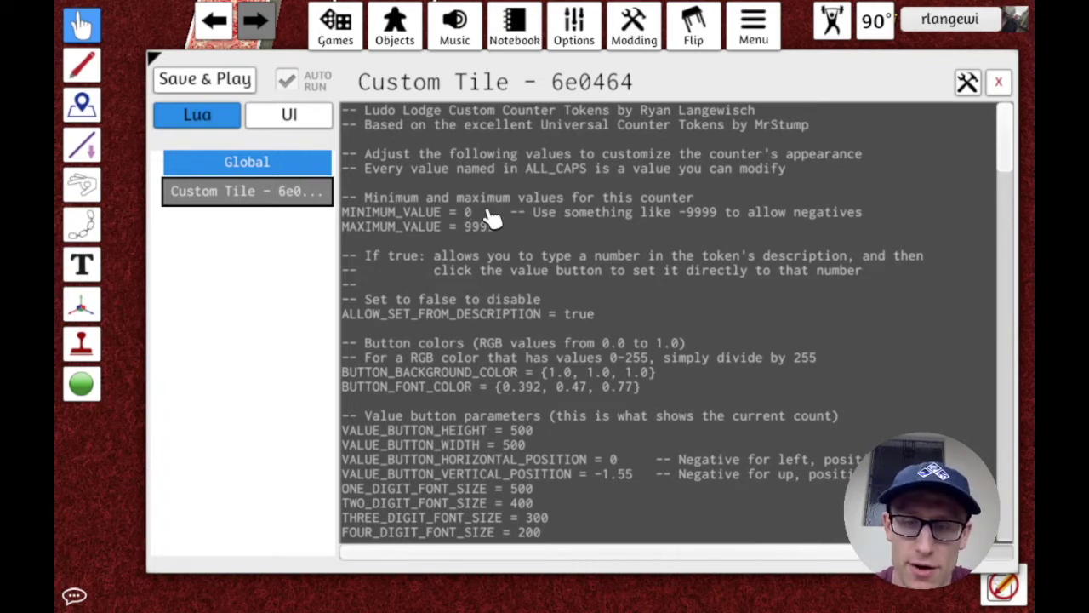
drag(497, 227, 467, 227)
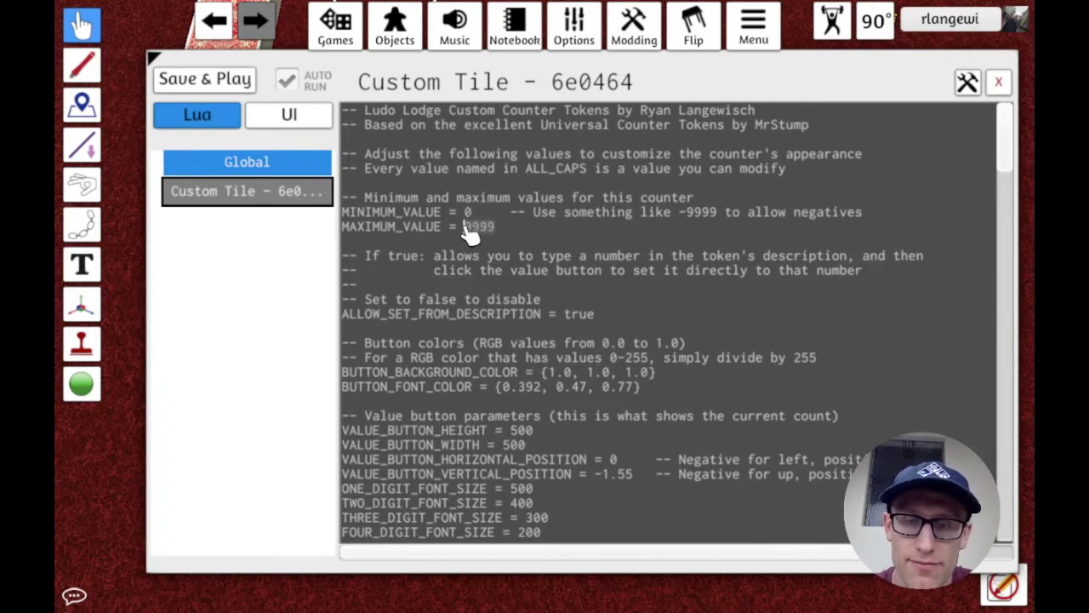
text(10)
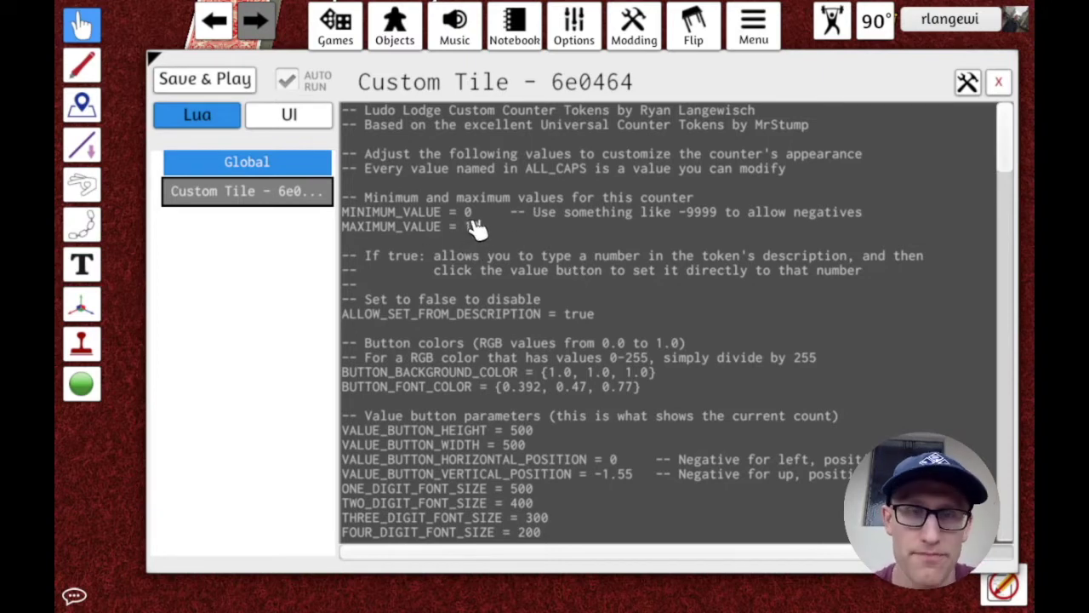
click(236, 78)
click(998, 81)
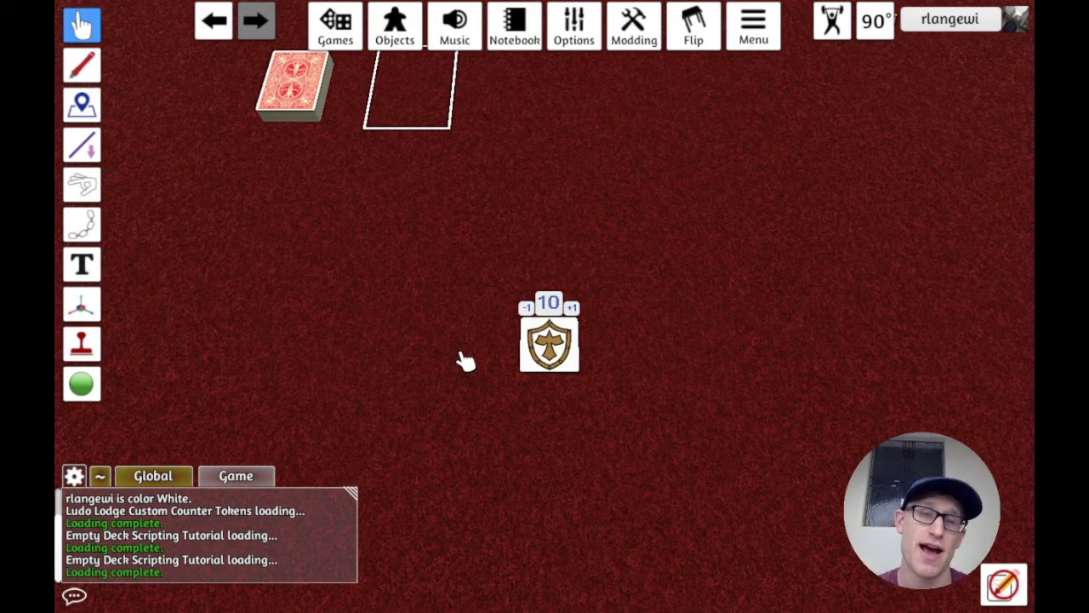
Step: Test the shield counter by subtracting 1 three times and adding 1 three times back up to 10
click(526, 307)
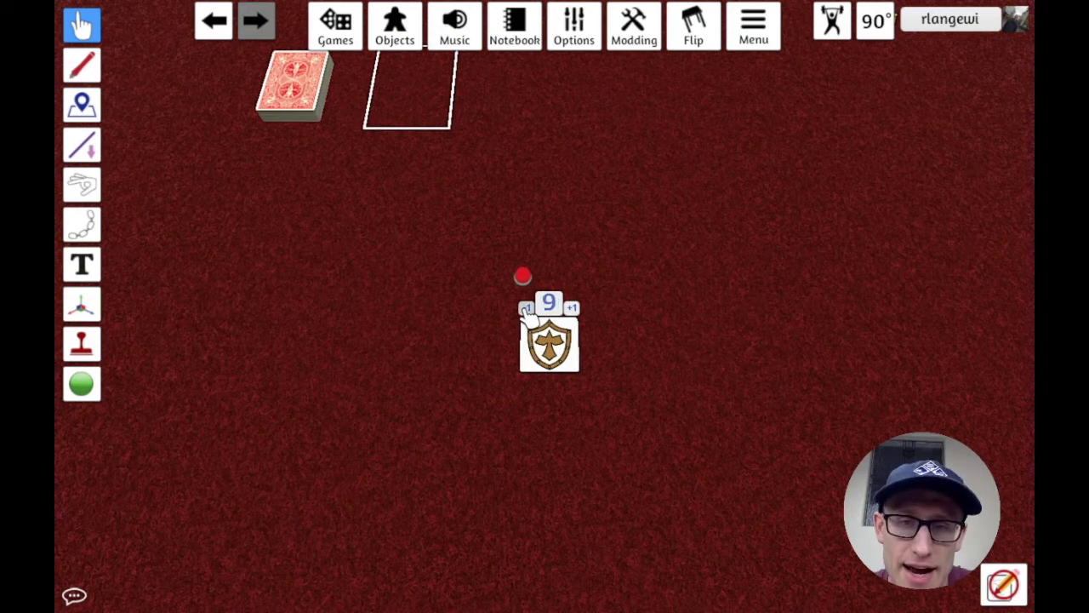
click(525, 307)
click(526, 307)
click(573, 309)
click(572, 308)
click(572, 308)
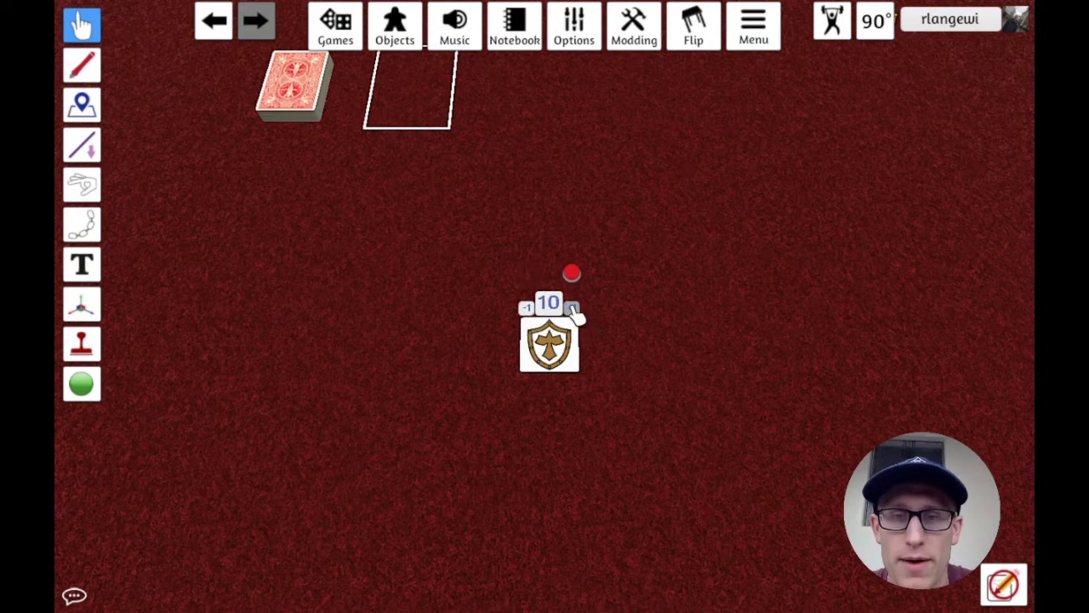
Step: Count the shield counter down from its maximum to 0 to test its full range
click(526, 307)
click(526, 308)
click(526, 308)
click(526, 307)
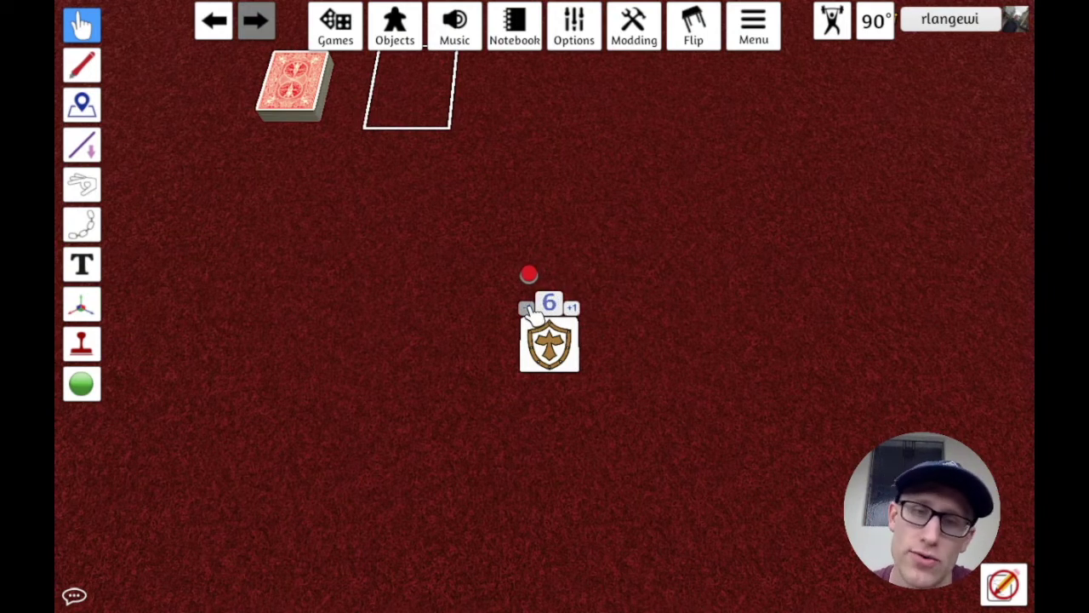
click(526, 307)
click(526, 307)
click(526, 307)
click(526, 307)
click(526, 307)
click(526, 308)
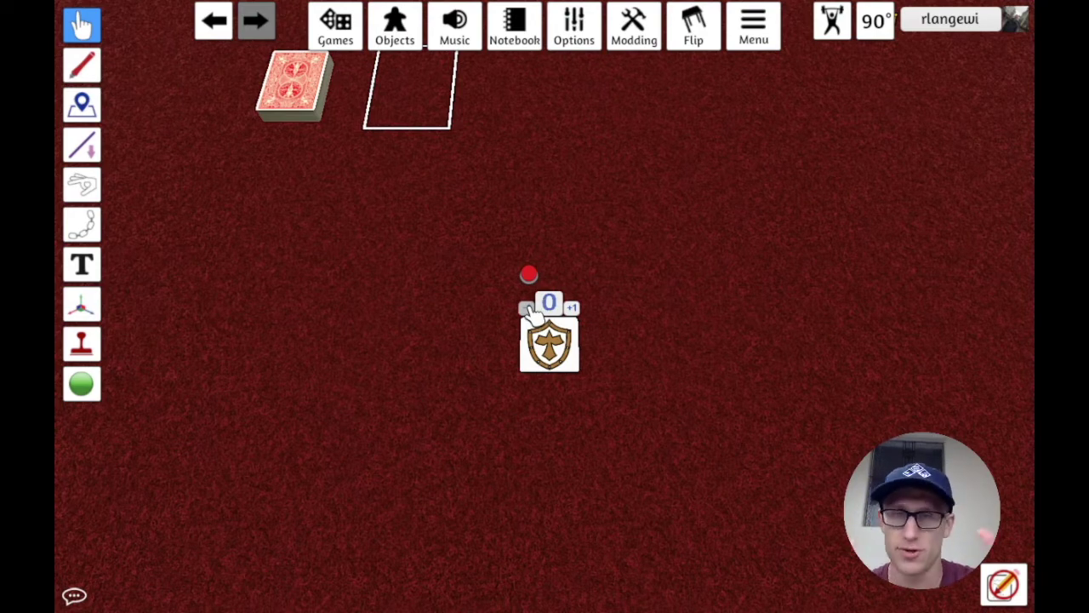
Step: Reopen the shield counter's Lua script and highlight the ALLOW_SET_FROM_DESCRIPTION setting and its value to examine them
right_click(549, 357)
mouse_move(639, 507)
click(720, 503)
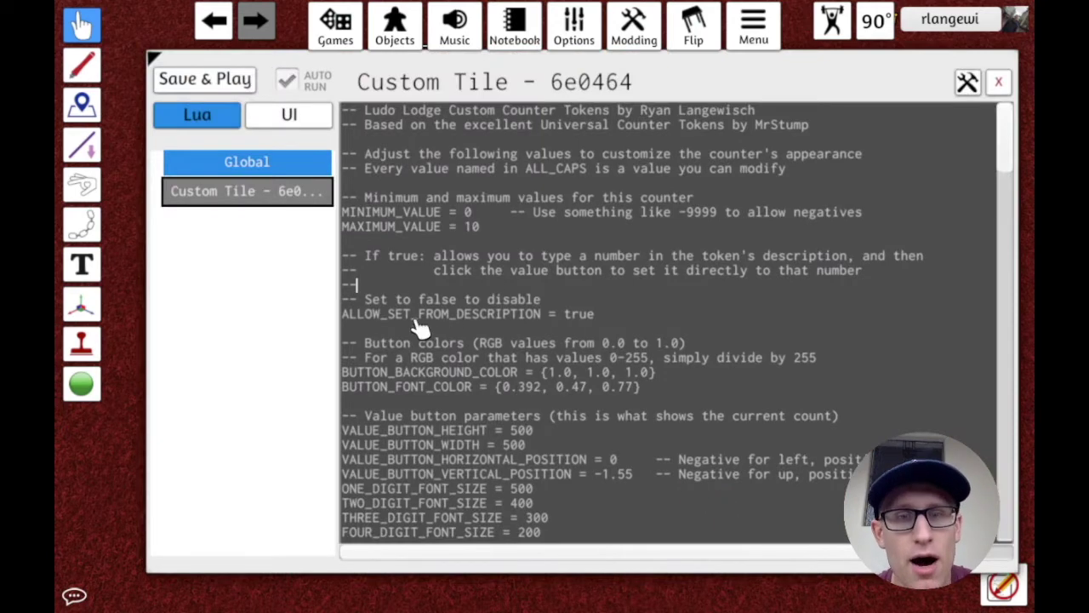
drag(347, 314, 505, 317)
click(503, 315)
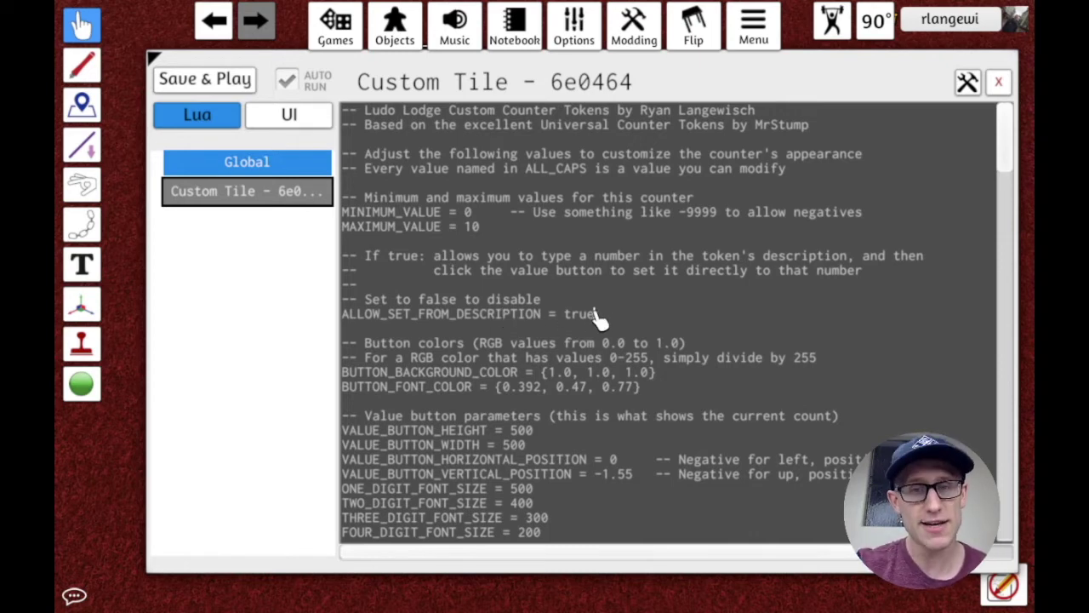
drag(595, 315, 564, 317)
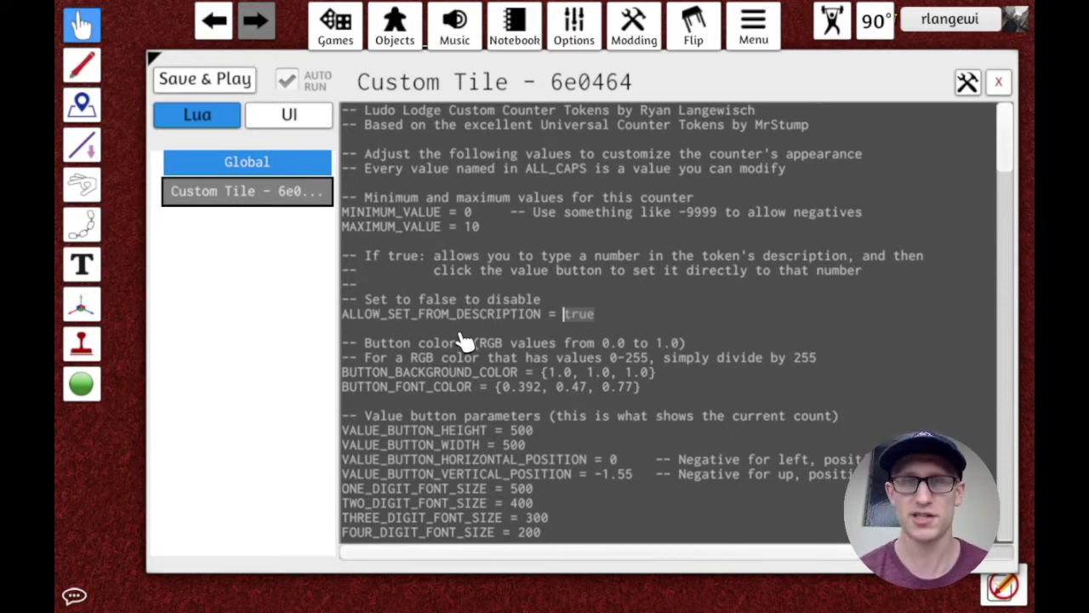
click(582, 324)
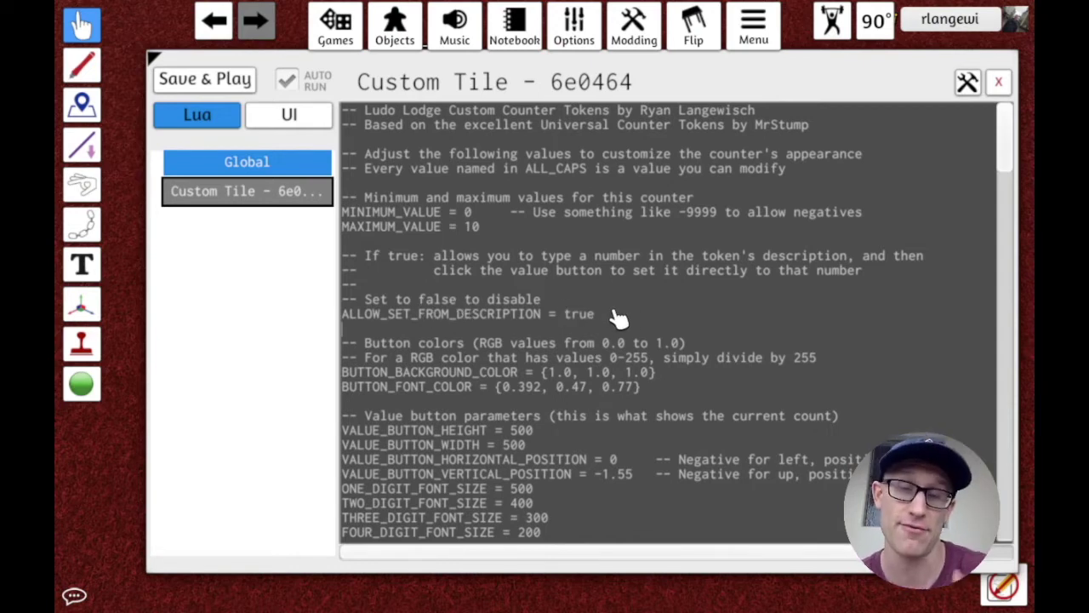
Step: Examine the RGB components of BUTTON_BACKGROUND_COLOR and BUTTON_FONT_COLOR in the counter script
scroll(619, 316, down, 2)
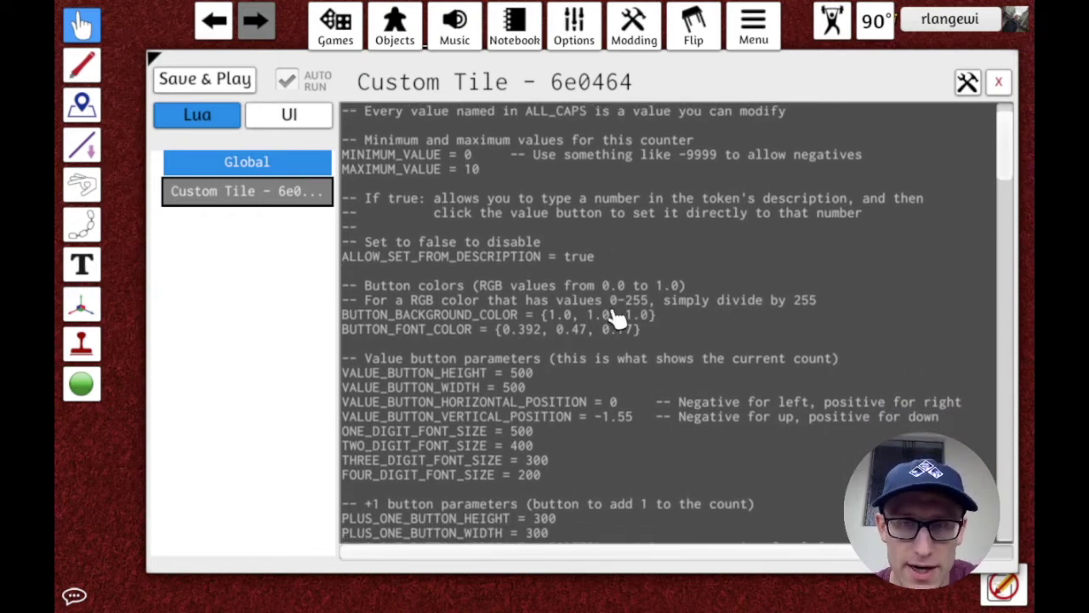
scroll(520, 340, down, 1)
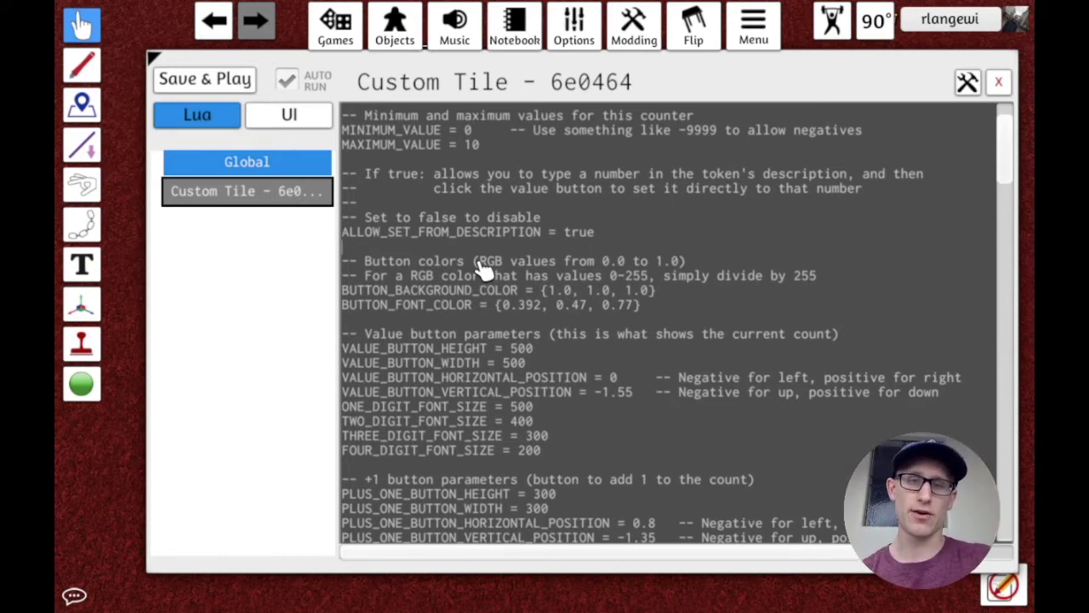
click(551, 292)
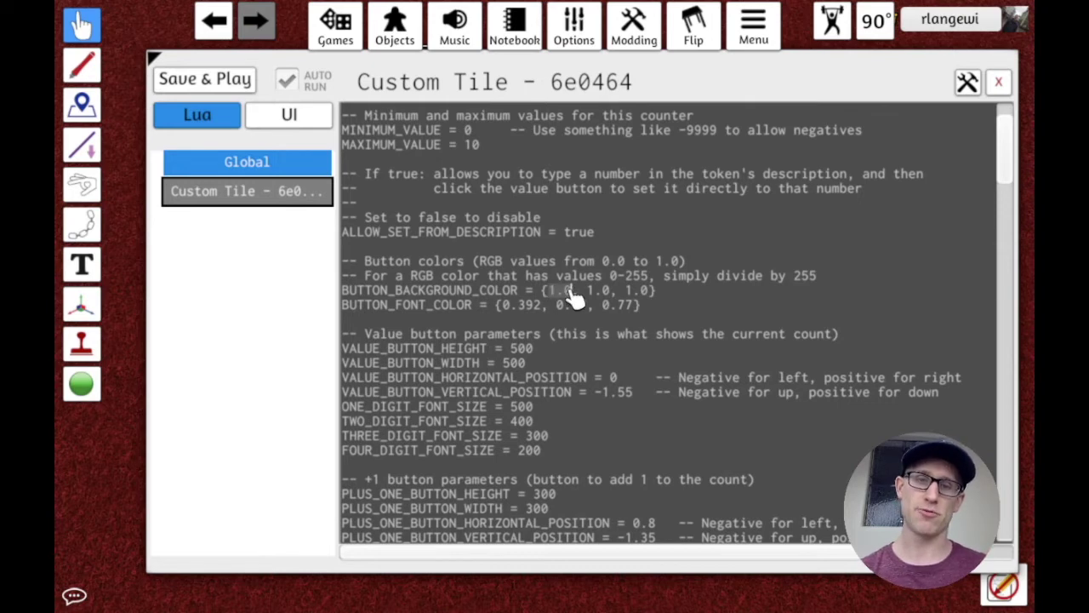
click(591, 302)
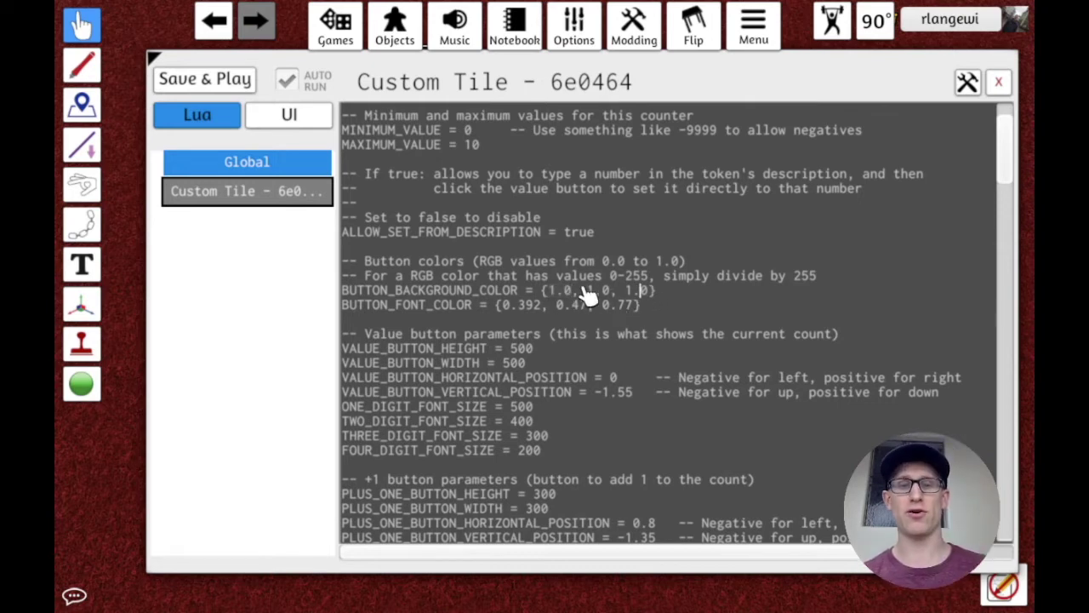
drag(574, 296, 553, 298)
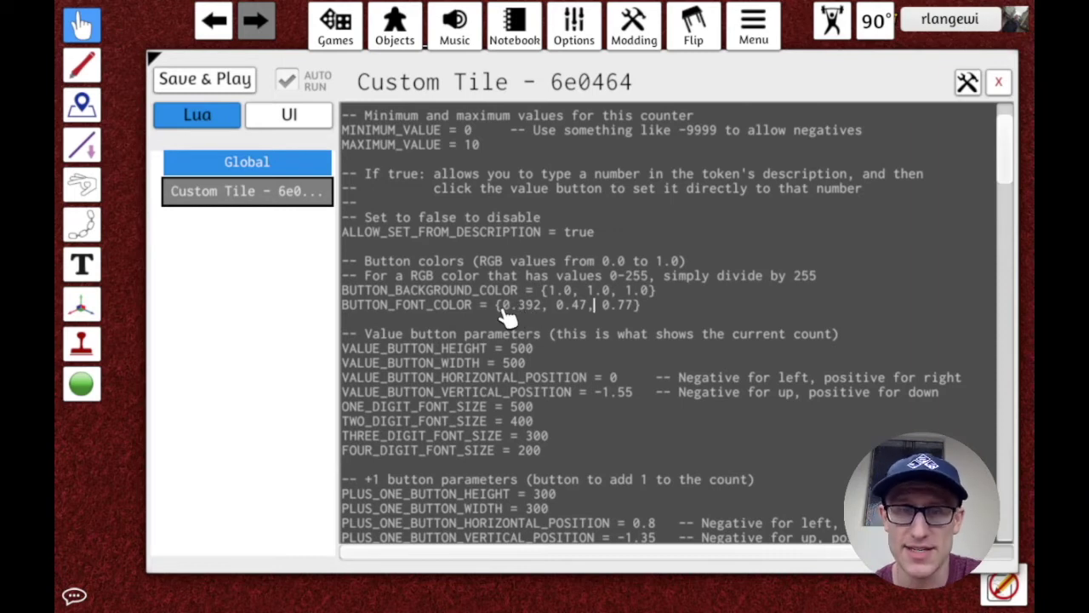
drag(502, 310, 540, 310)
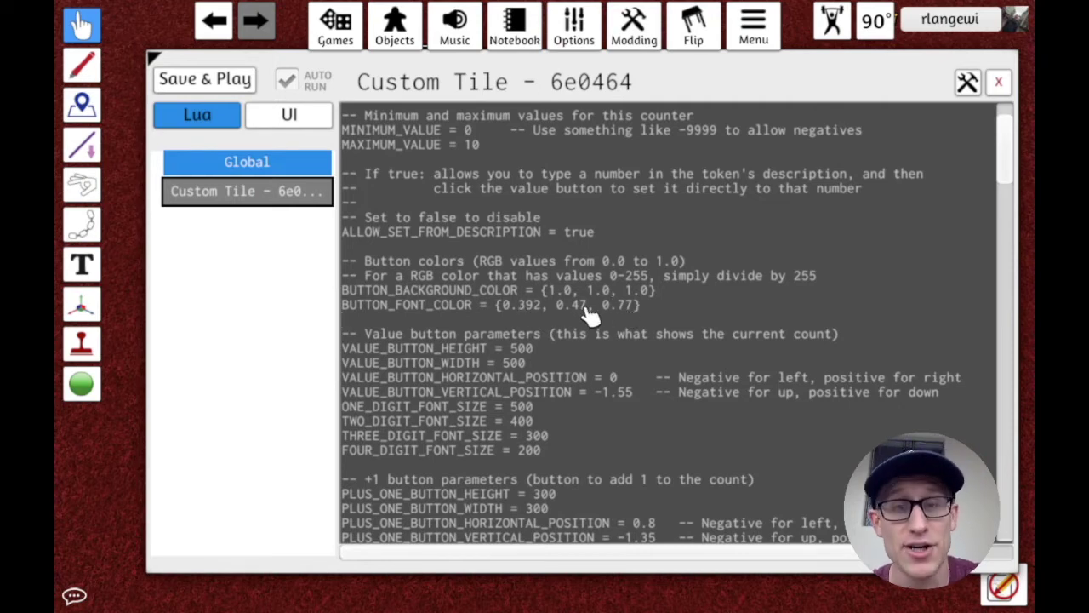
Step: Replace the three BUTTON_FONT_COLOR components with 150, 250 and 25
drag(545, 308, 499, 309)
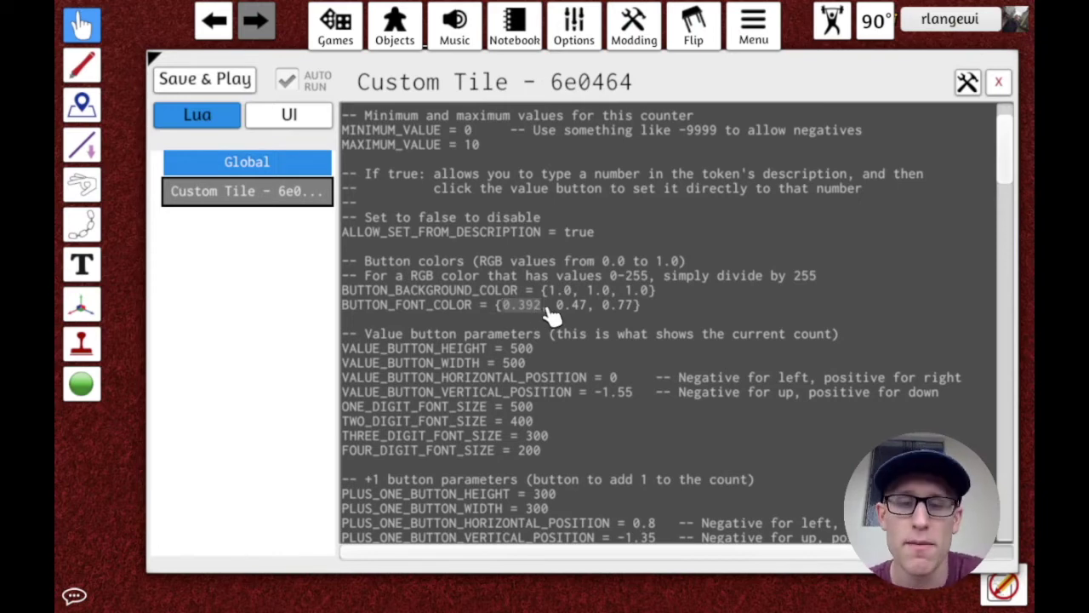
text(150)
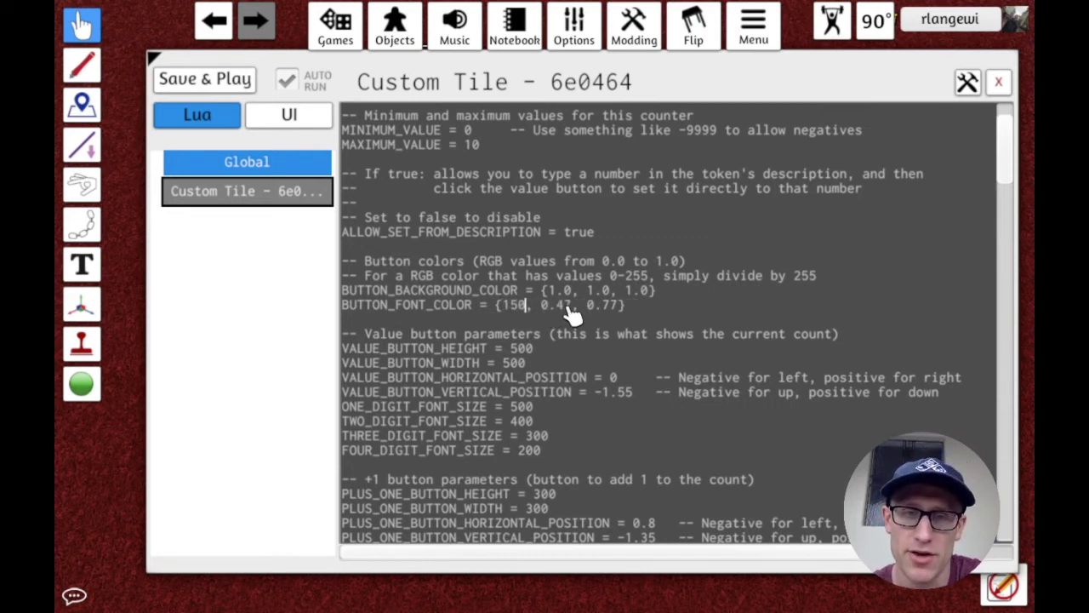
drag(572, 313, 543, 307)
text(250)
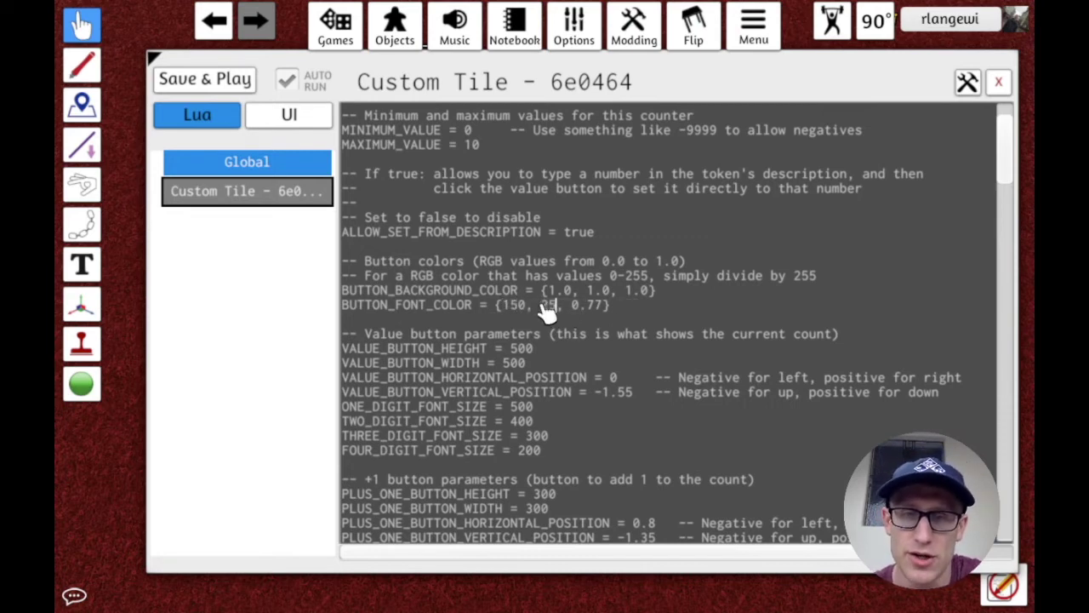
drag(617, 310, 587, 311)
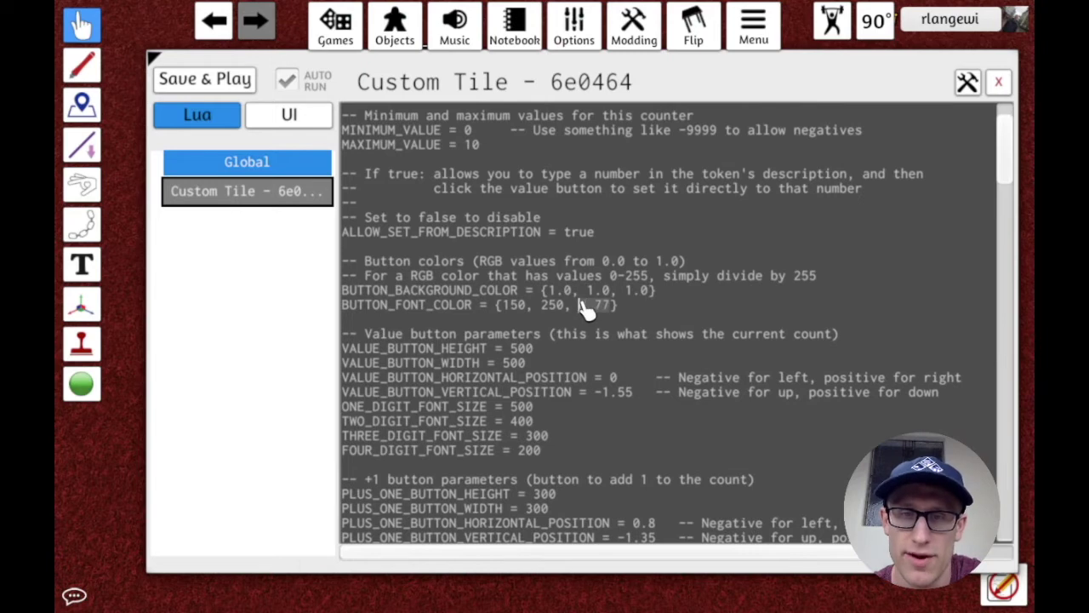
text(25)
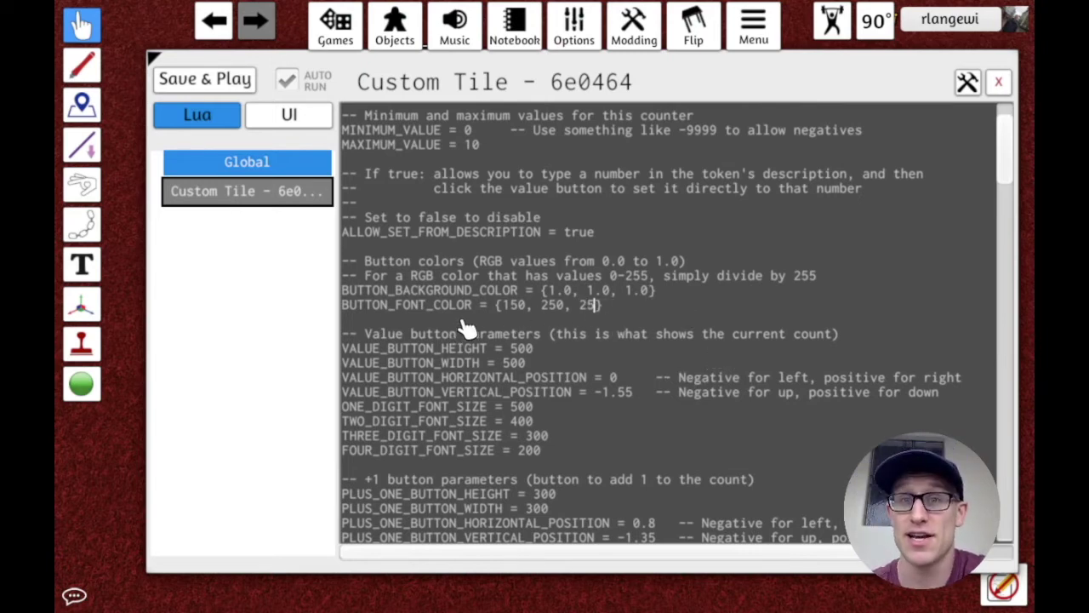
Step: Divide each BUTTON_FONT_COLOR component by 255, giving {150/255, 250/255, 25/255}, then save and reload the game and close the script editor
click(526, 305)
text(/255)
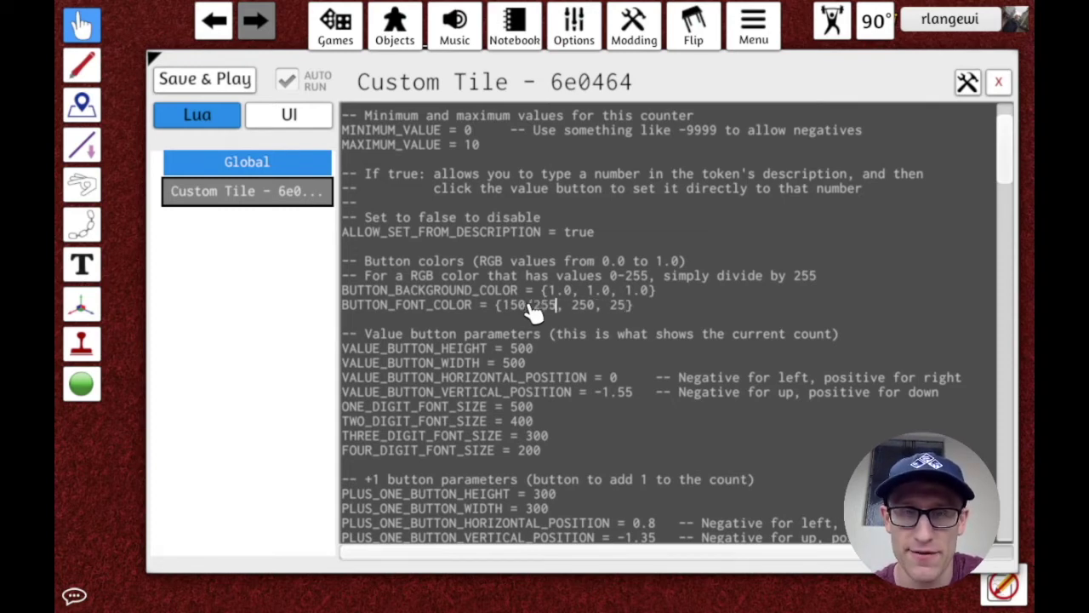
click(596, 304)
text(/255)
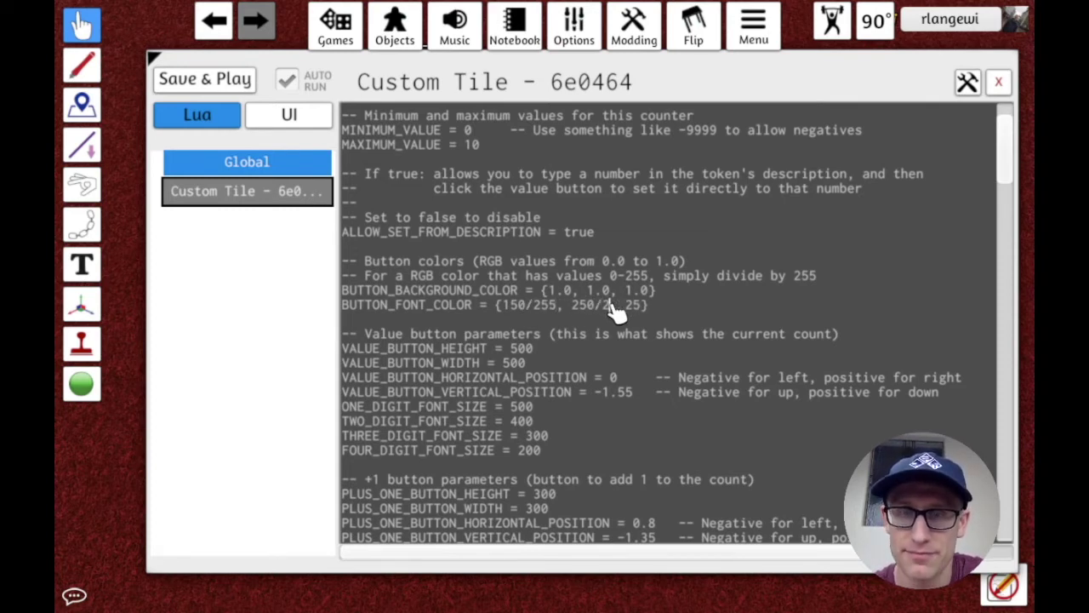
click(658, 304)
text(/255)
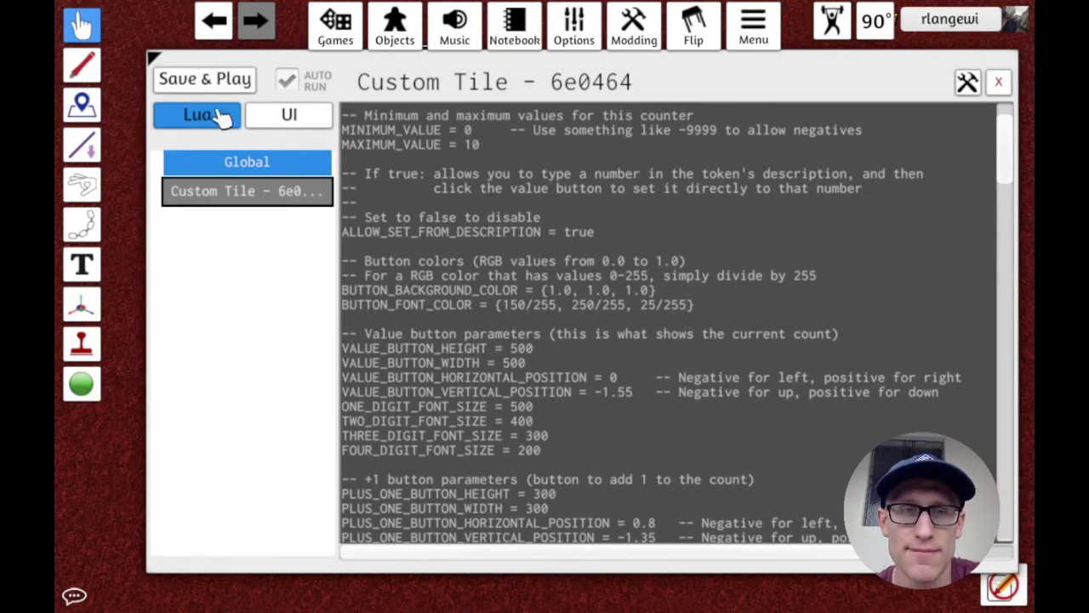
click(213, 79)
click(998, 83)
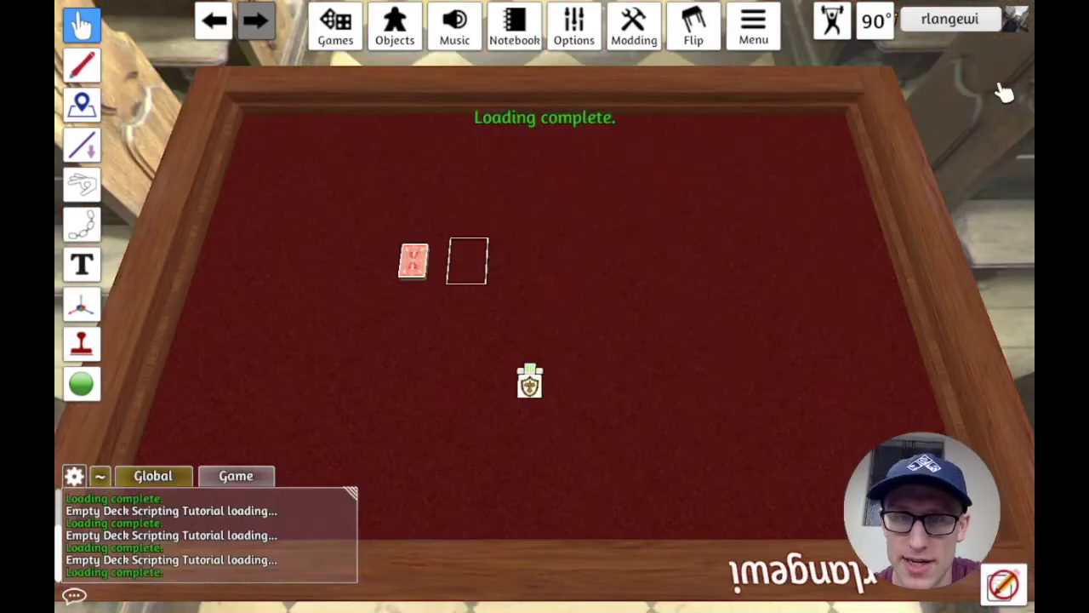
Step: Inspect the shield counter's new font color up close and reopen its Lua script in the Scripting Editor
scroll(601, 383, up, 5)
scroll(601, 382, up, 5)
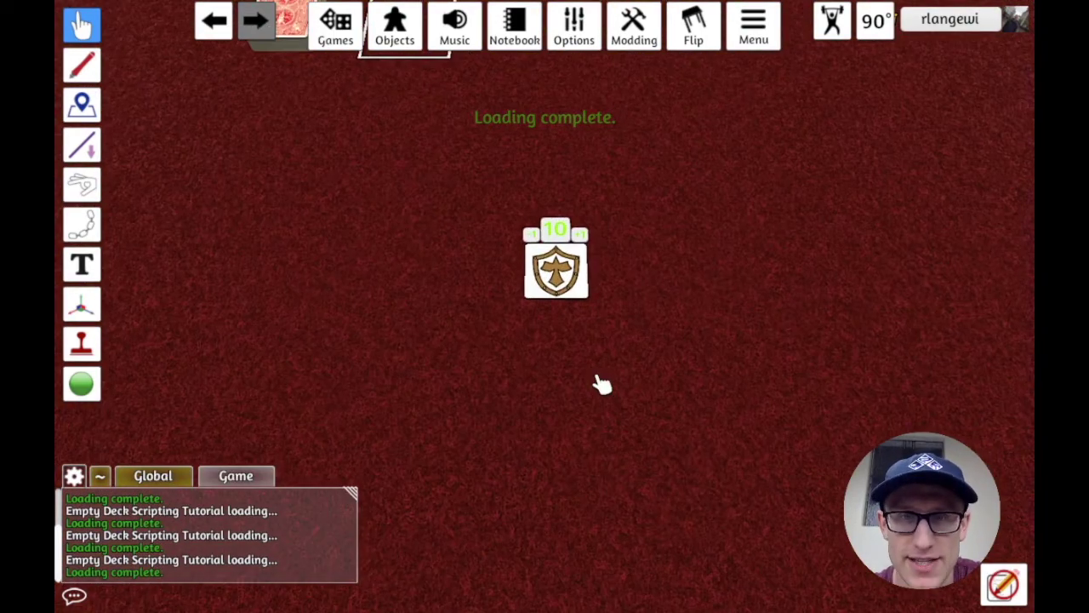
scroll(554, 332, up, 3)
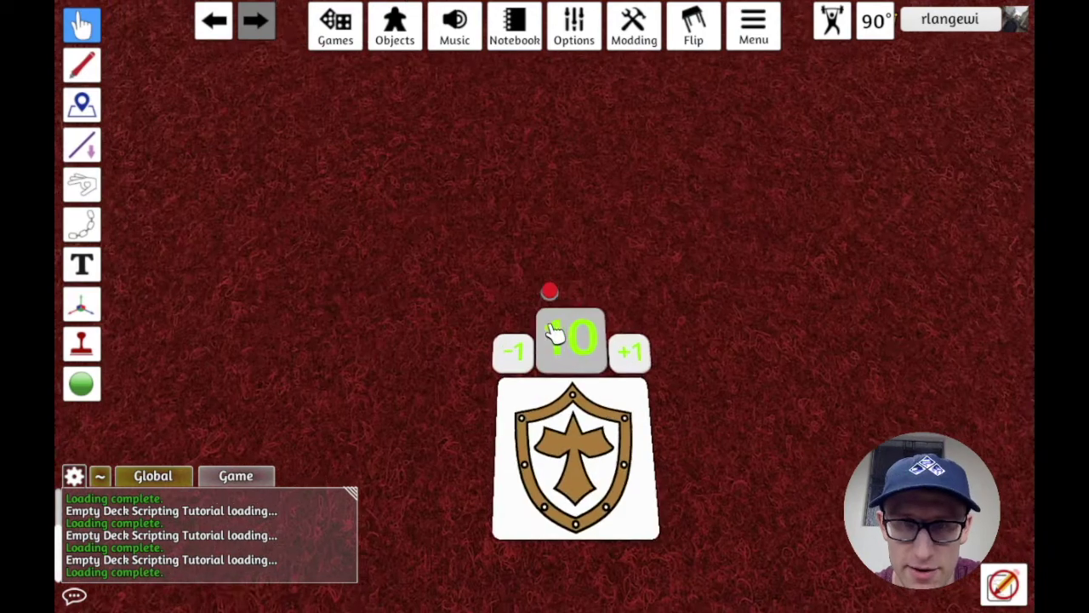
right_click(596, 442)
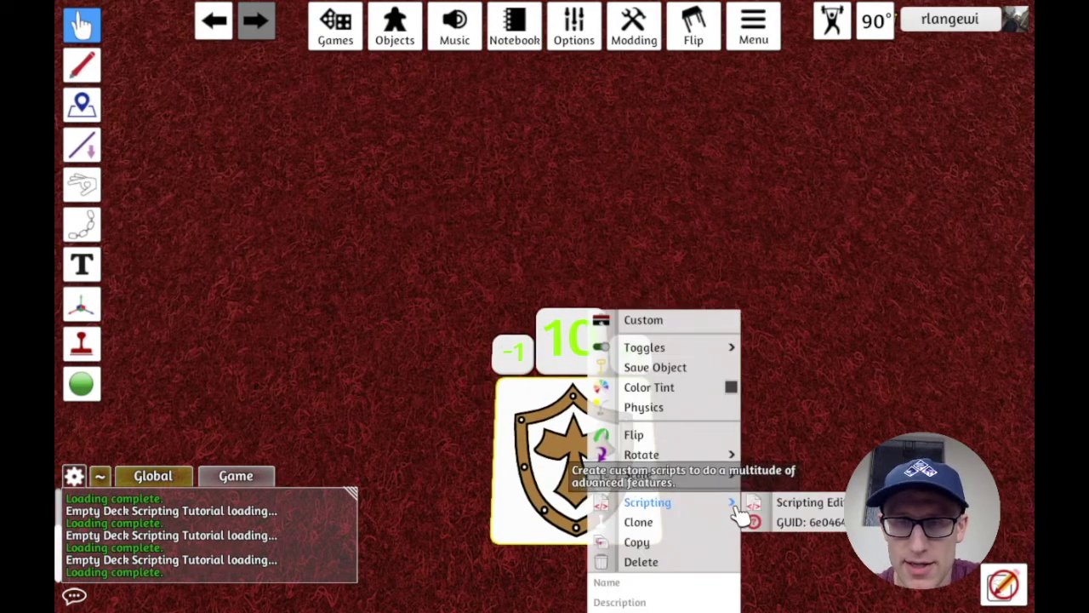
click(791, 502)
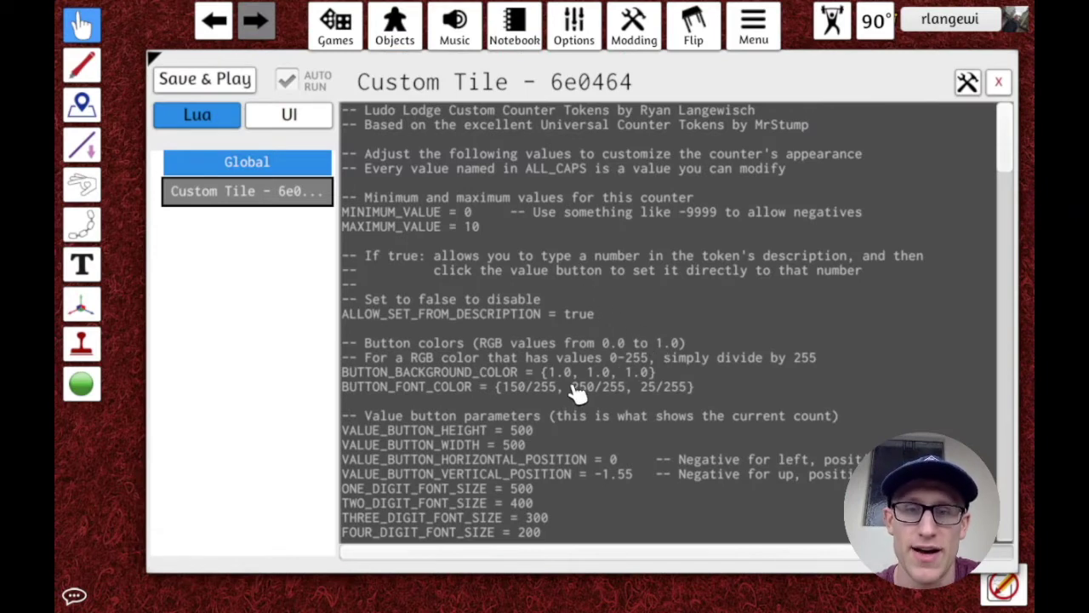
Step: Set BUTTON_BACKGROUND_COLOR to {0.0, 0.0, 0.0} in the counter script, then save and reload the game and close the script editor
drag(572, 388, 595, 387)
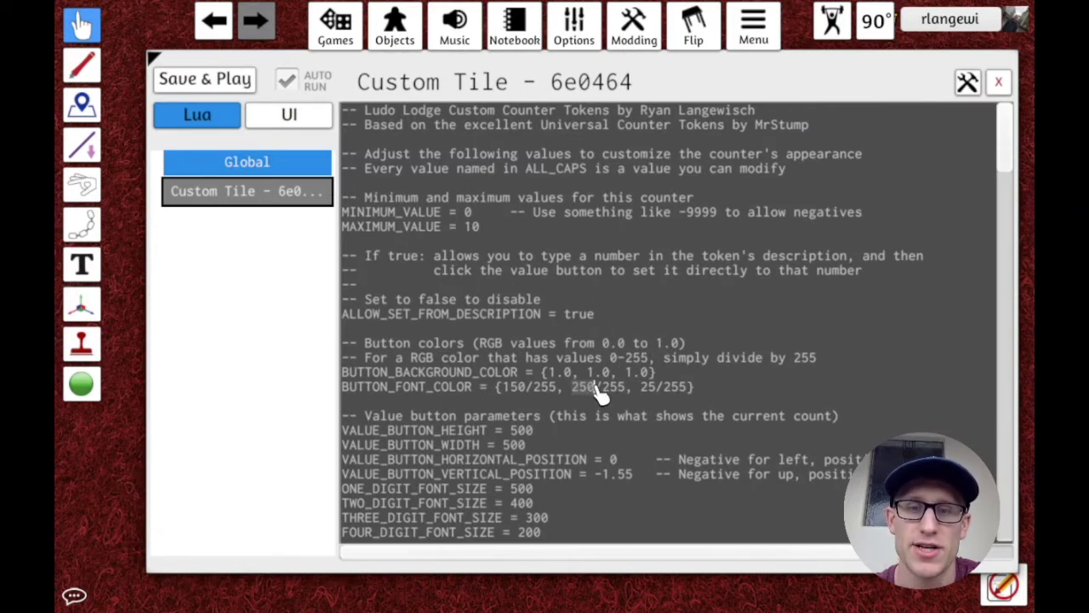
double_click(553, 372)
text(0.0)
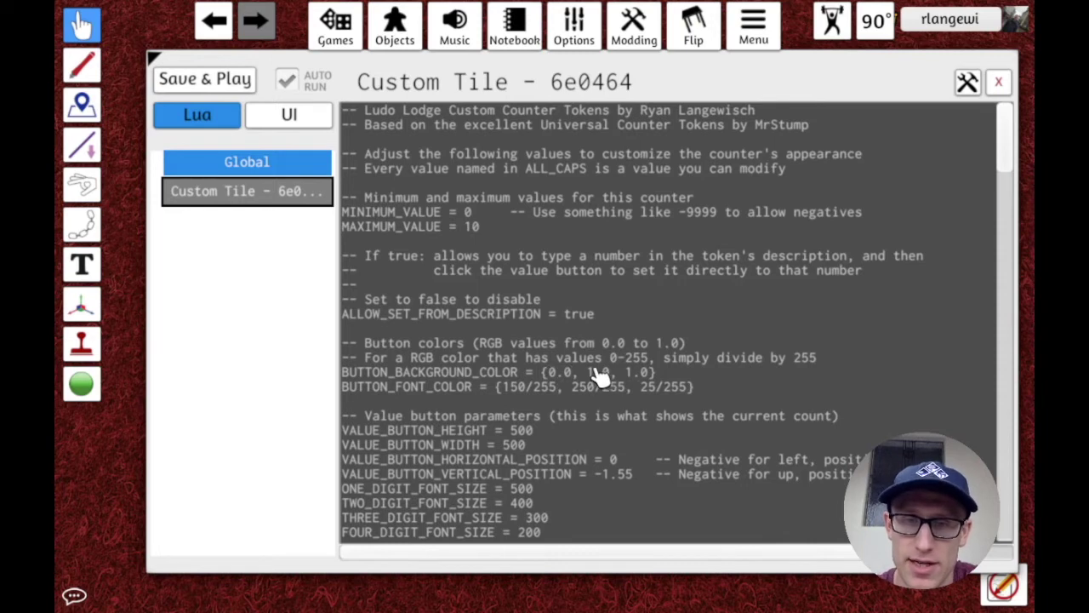
double_click(598, 372)
text(0.0)
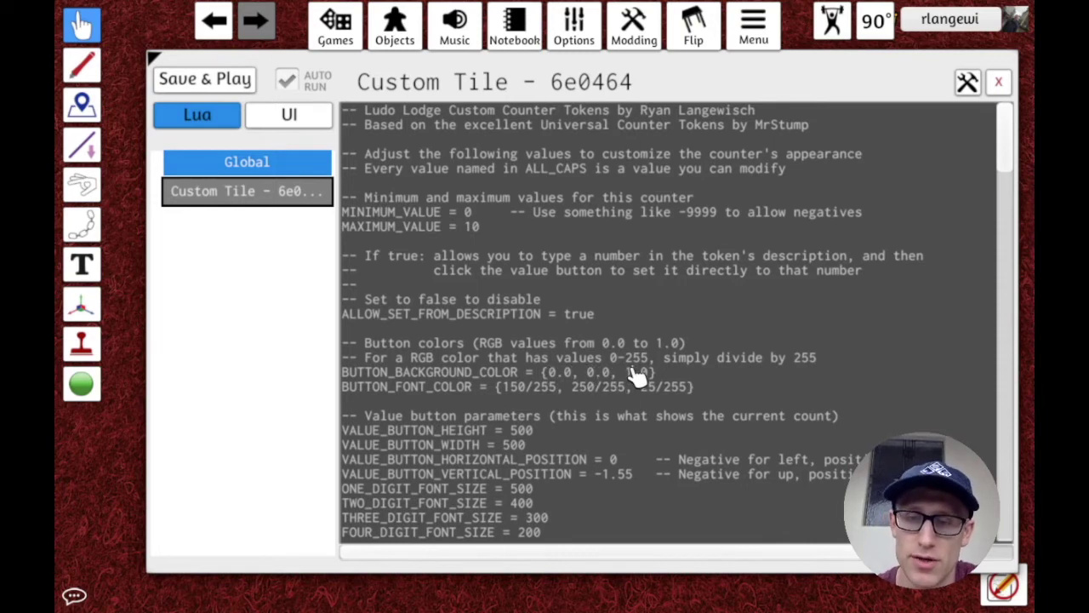
click(219, 89)
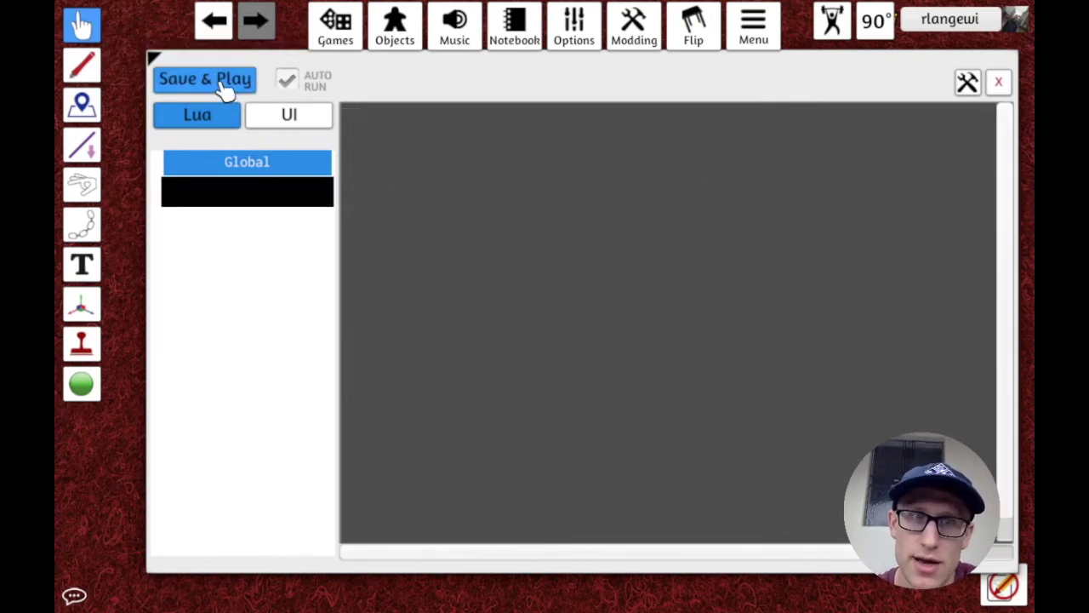
click(999, 83)
Step: Inspect the shield counter's new button background color up close and reopen its Lua script in the Scripting Editor
scroll(554, 462, up, 5)
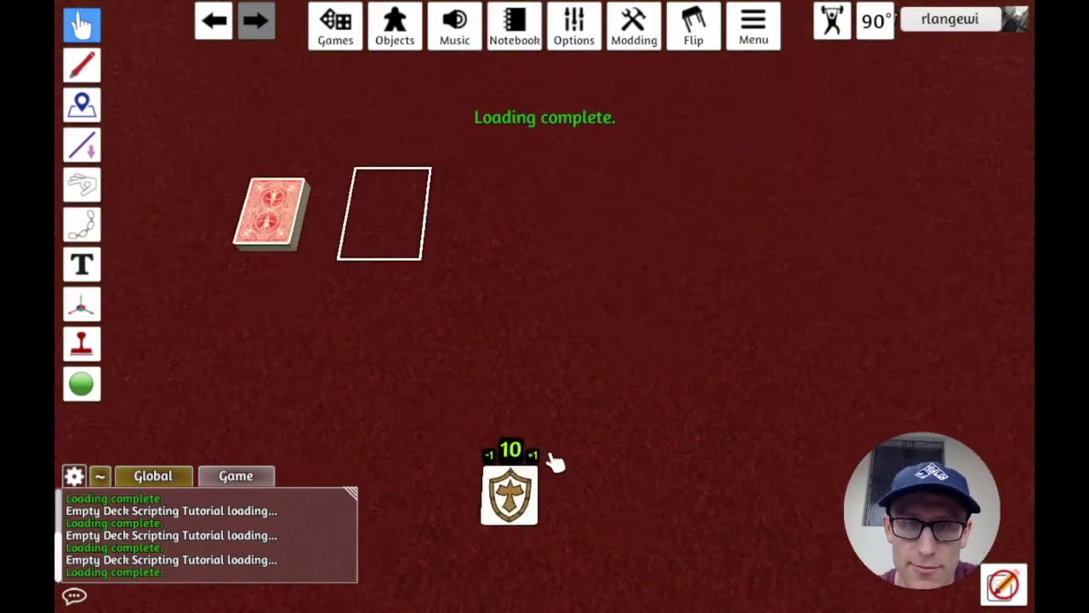
scroll(554, 462, up, 3)
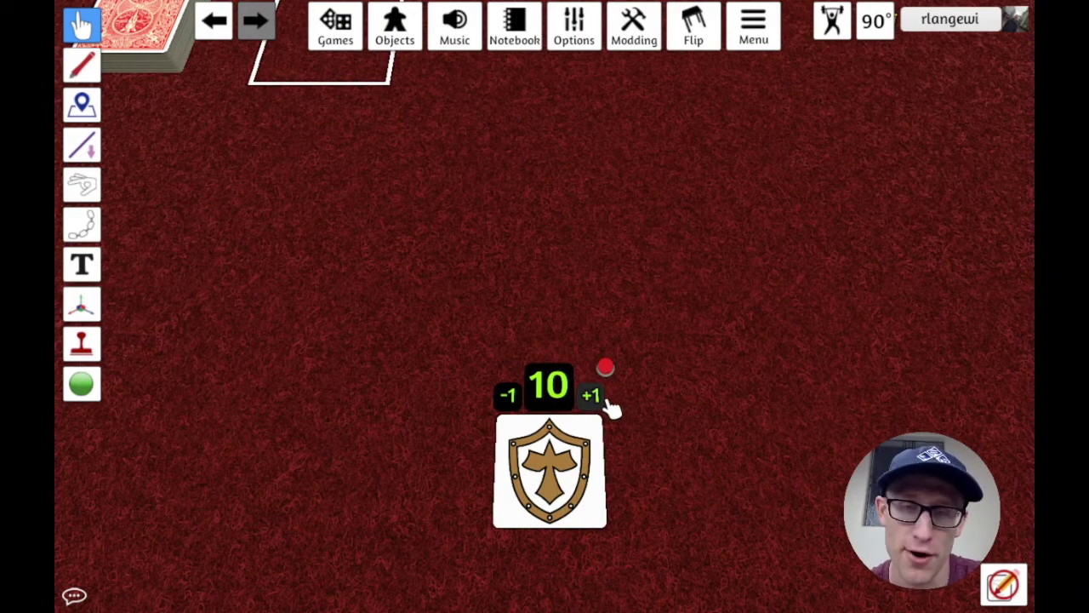
right_click(577, 429)
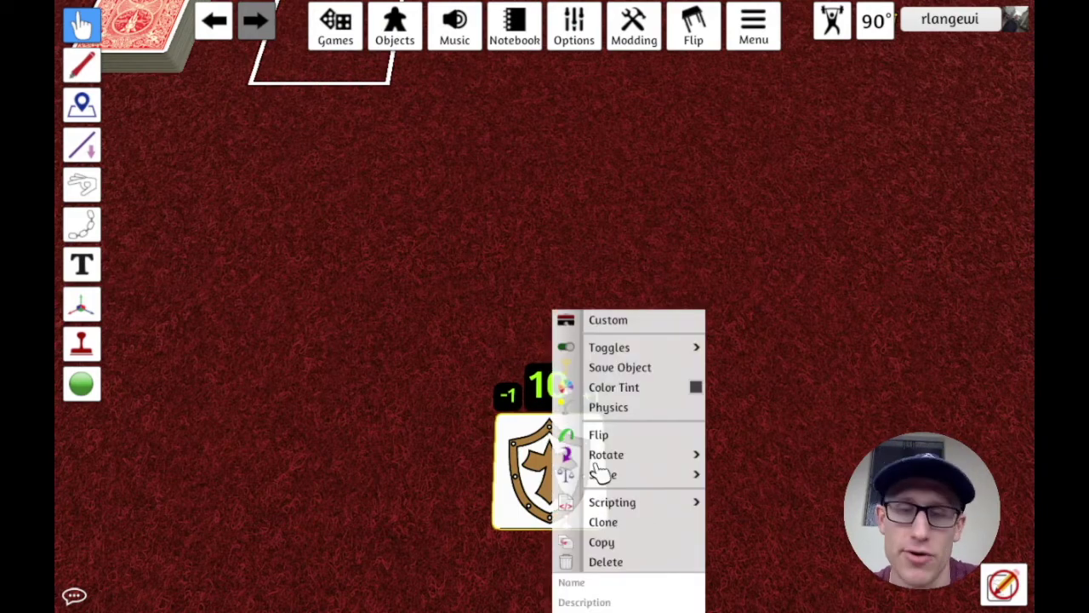
mouse_move(674, 511)
click(737, 504)
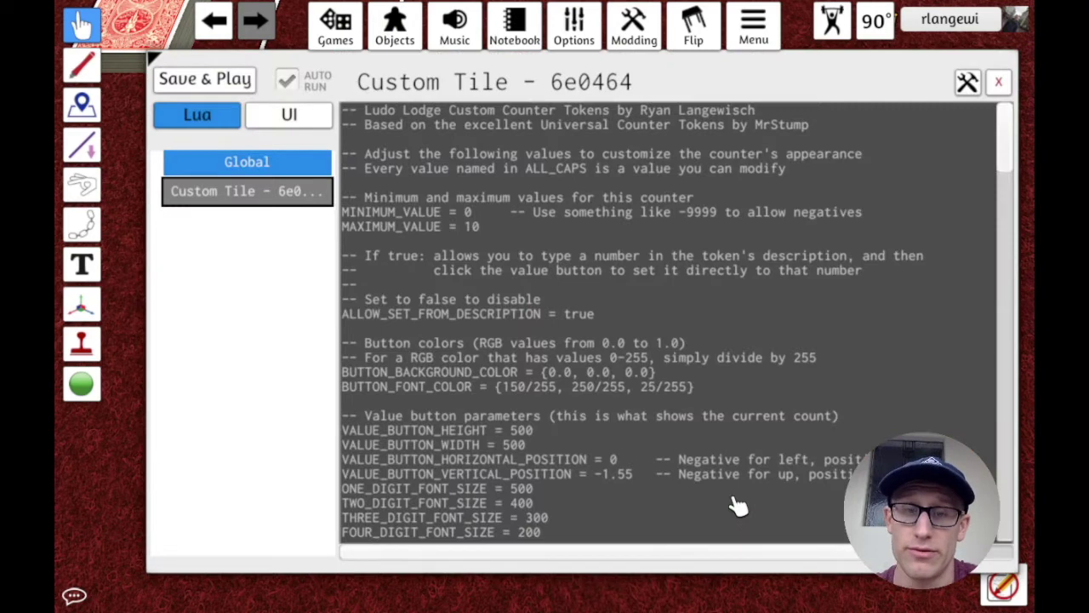
Step: Set VALUE_BUTTON_VERTICAL_POSITION to 1.55, then save and reload the game and close the script editor
scroll(619, 456, down, 2)
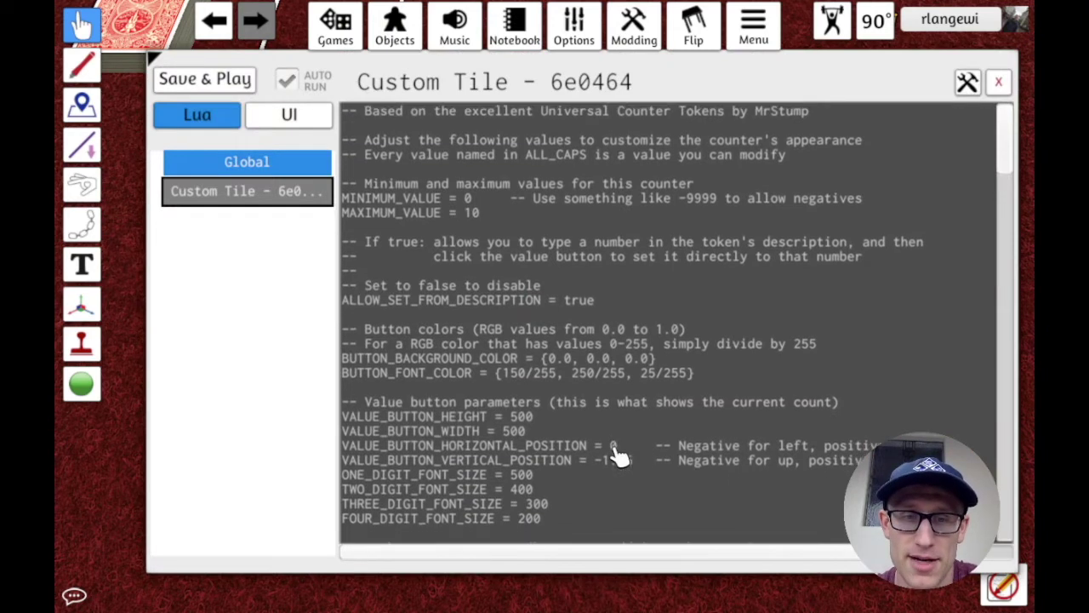
scroll(487, 351, down, 4)
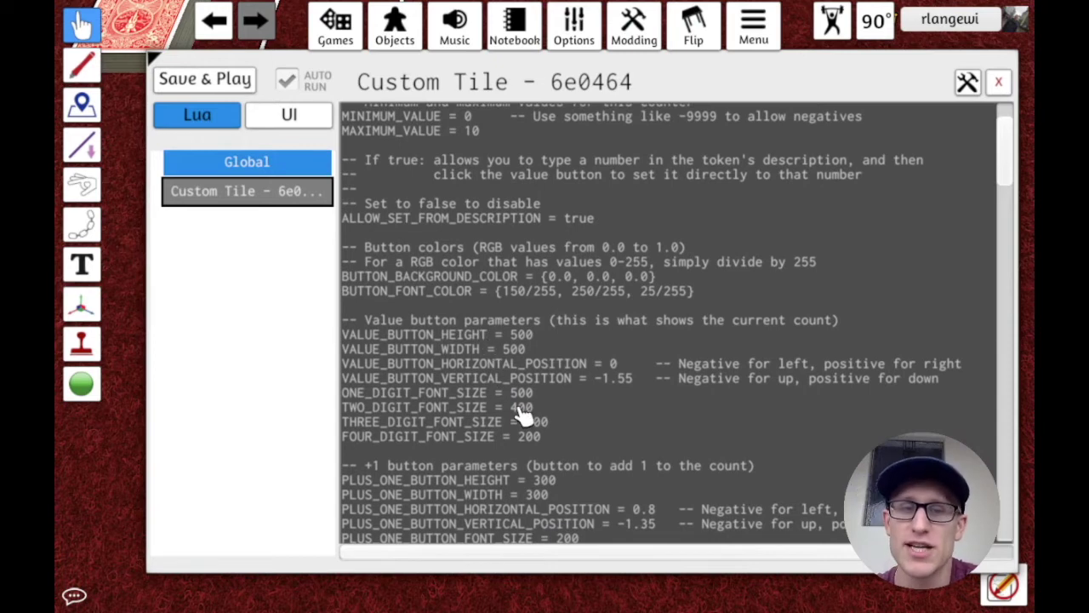
scroll(443, 340, down, 4)
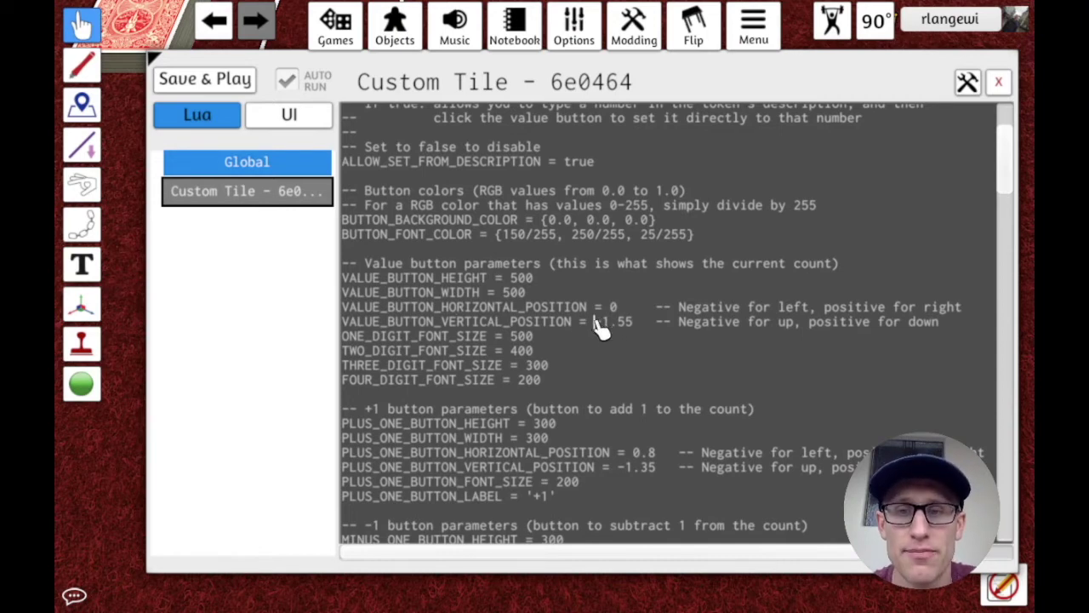
drag(596, 323, 633, 325)
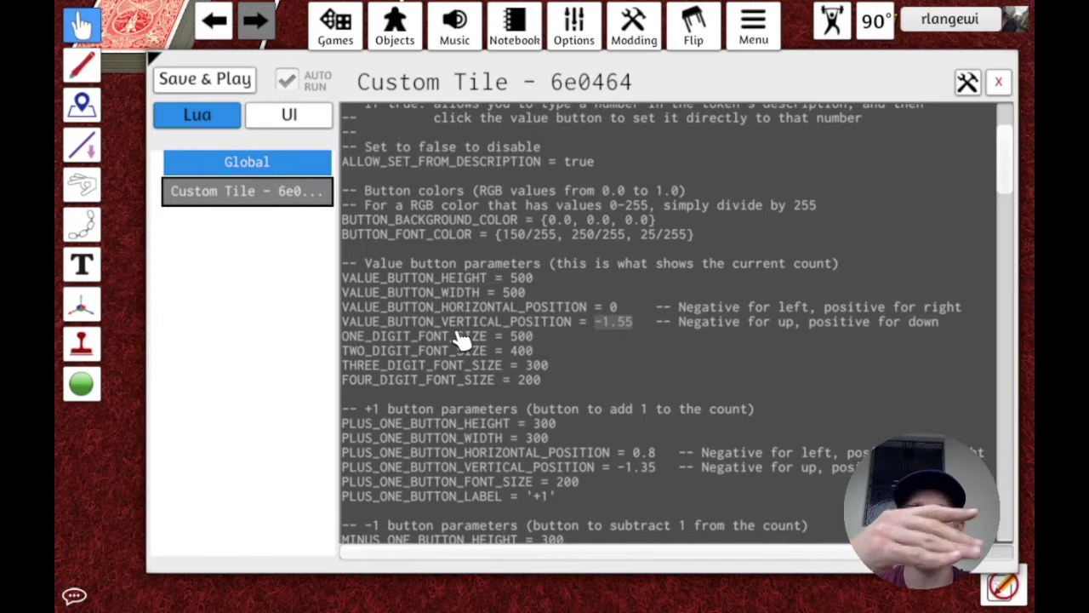
click(601, 328)
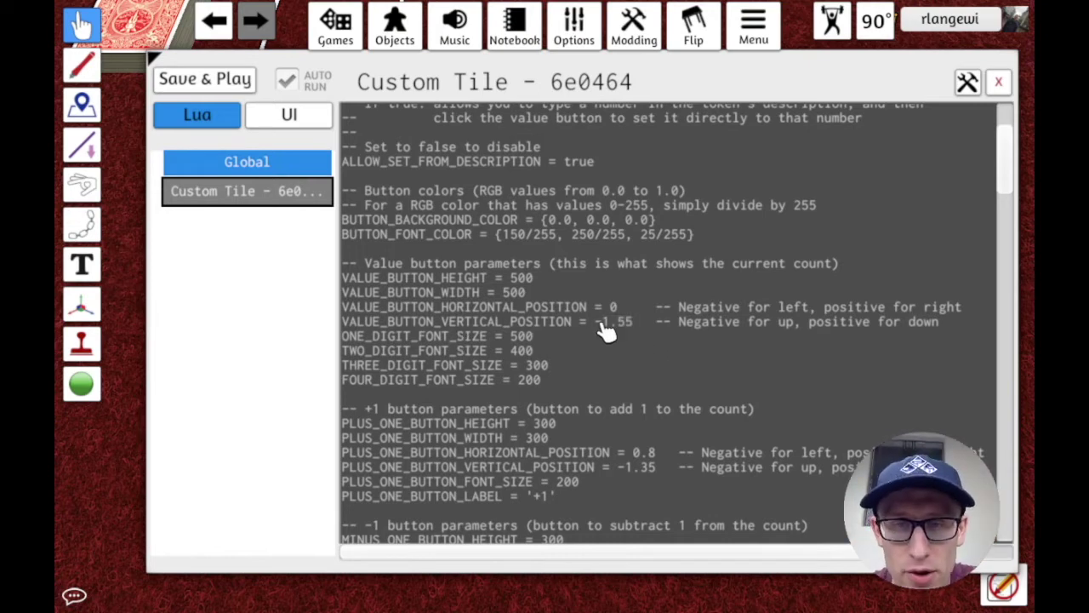
key(BackSpace)
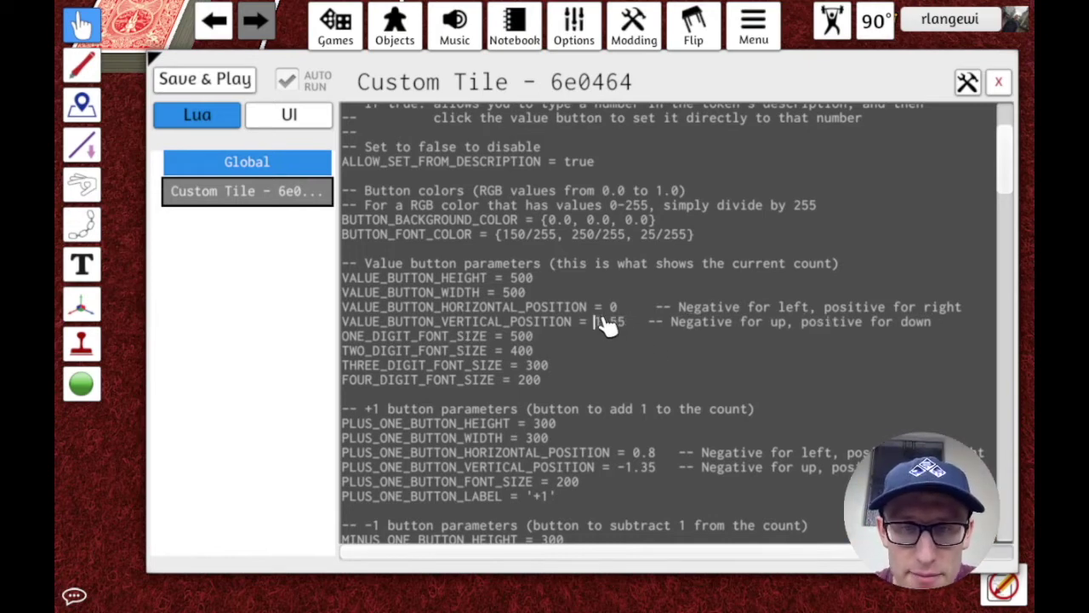
click(196, 80)
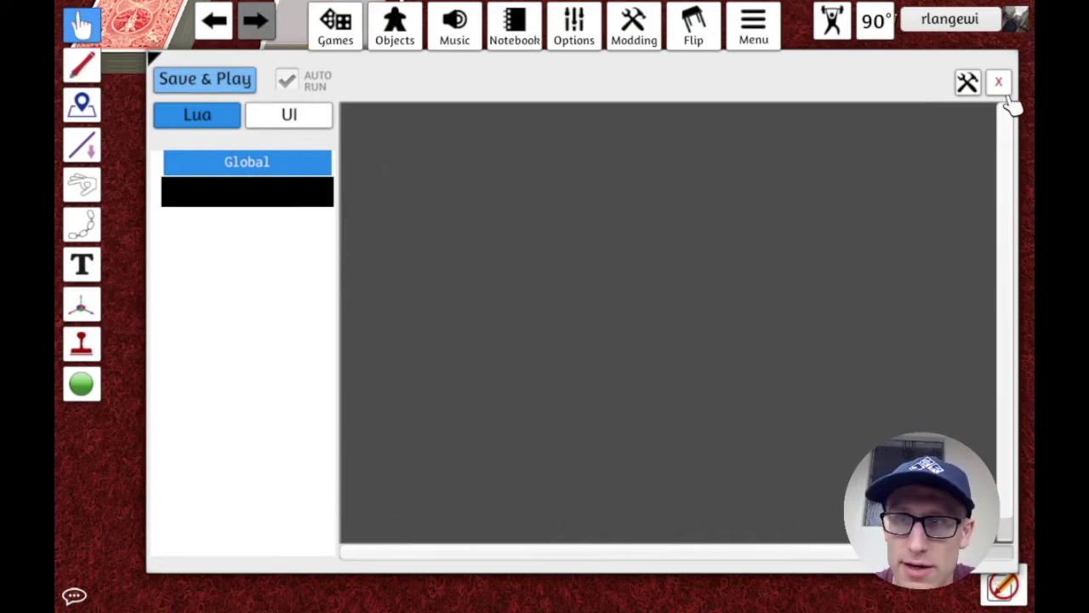
click(998, 81)
Step: Test the repositioned shield counter by lowering its value twice, raising it once and lowering it once more
scroll(593, 464, up, 5)
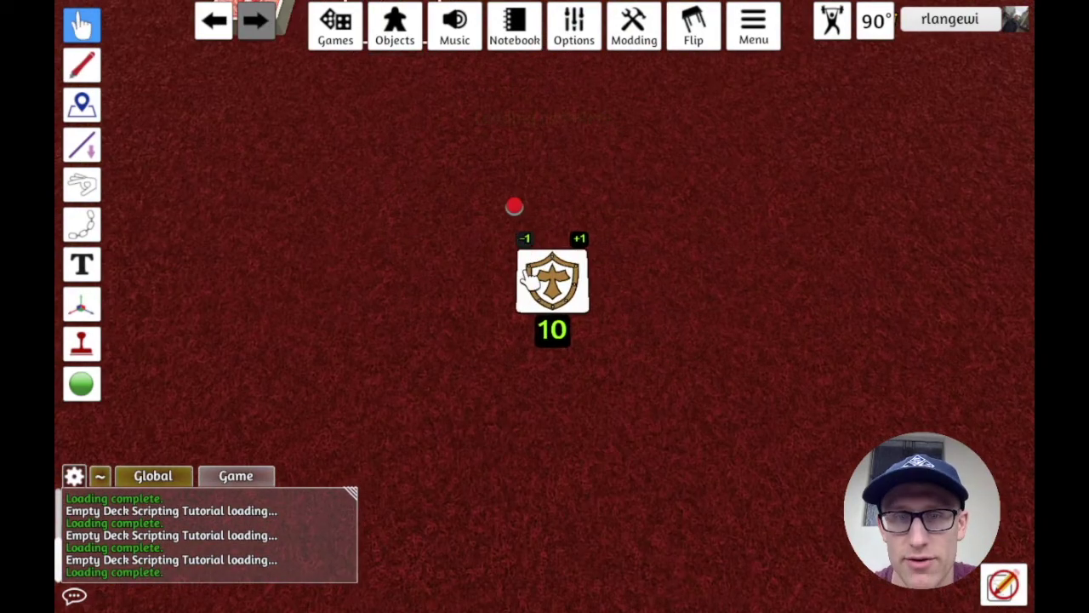
double_click(526, 241)
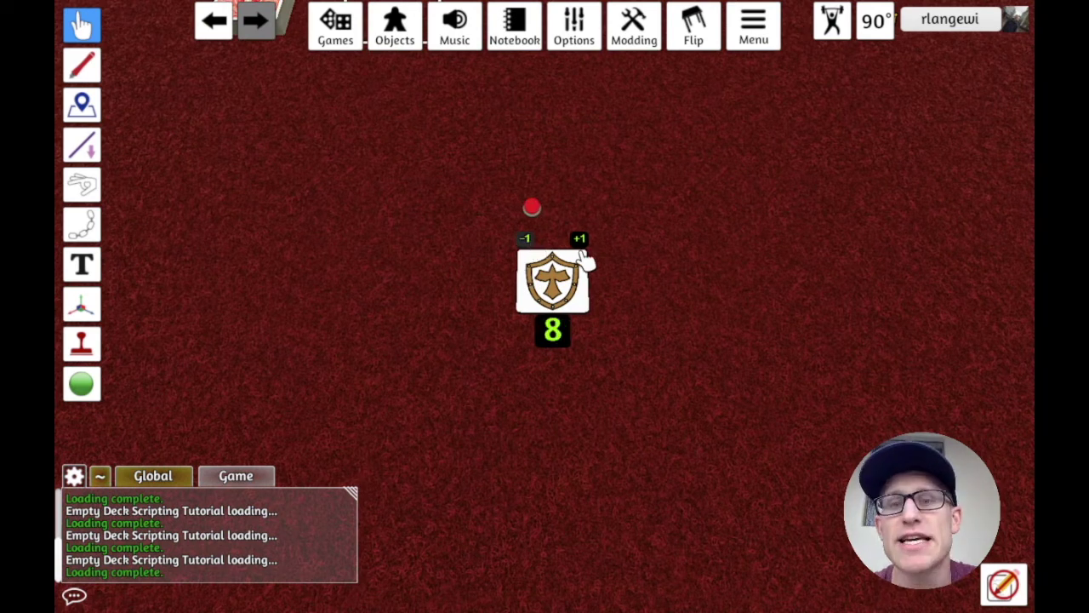
click(581, 240)
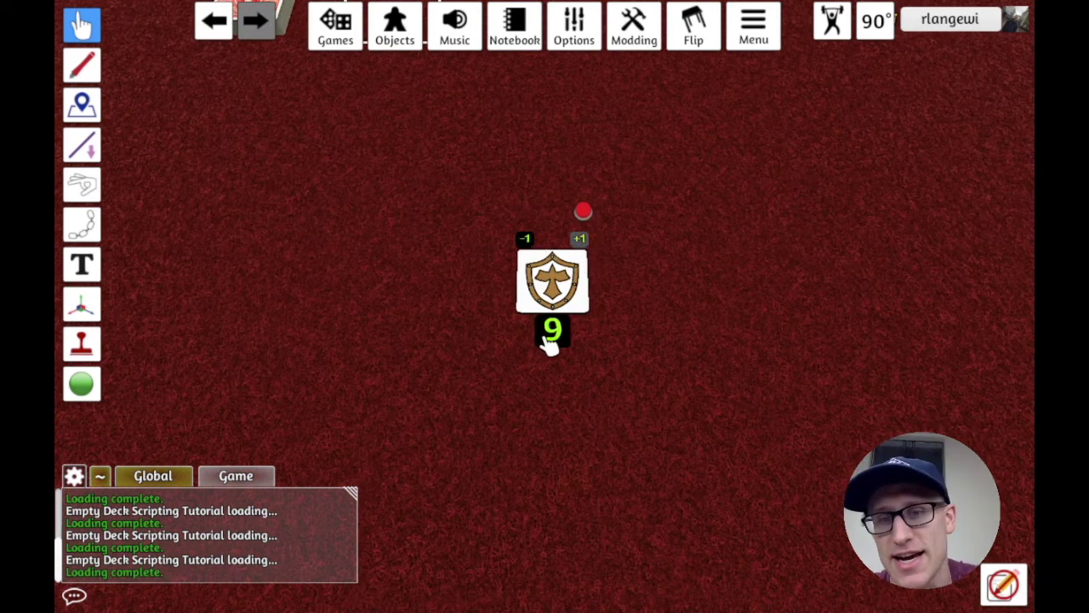
click(526, 239)
Step: Change PLUS_ONE_BUTTON_LABEL to 'Plus 1' in the shield counter's Lua script, then save and reload the game and close the editor
right_click(543, 270)
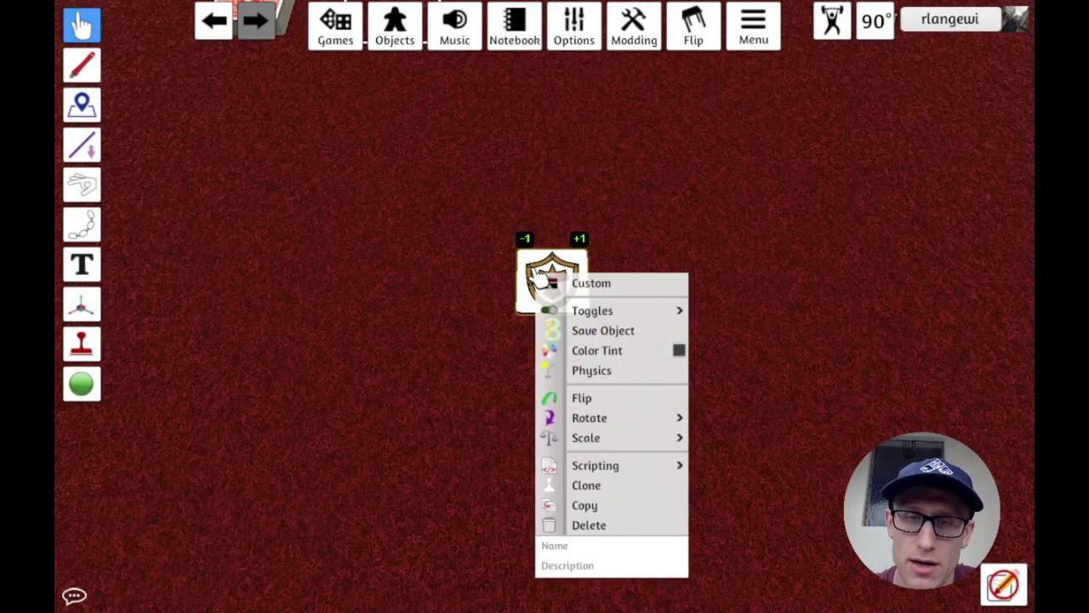
mouse_move(694, 467)
click(736, 466)
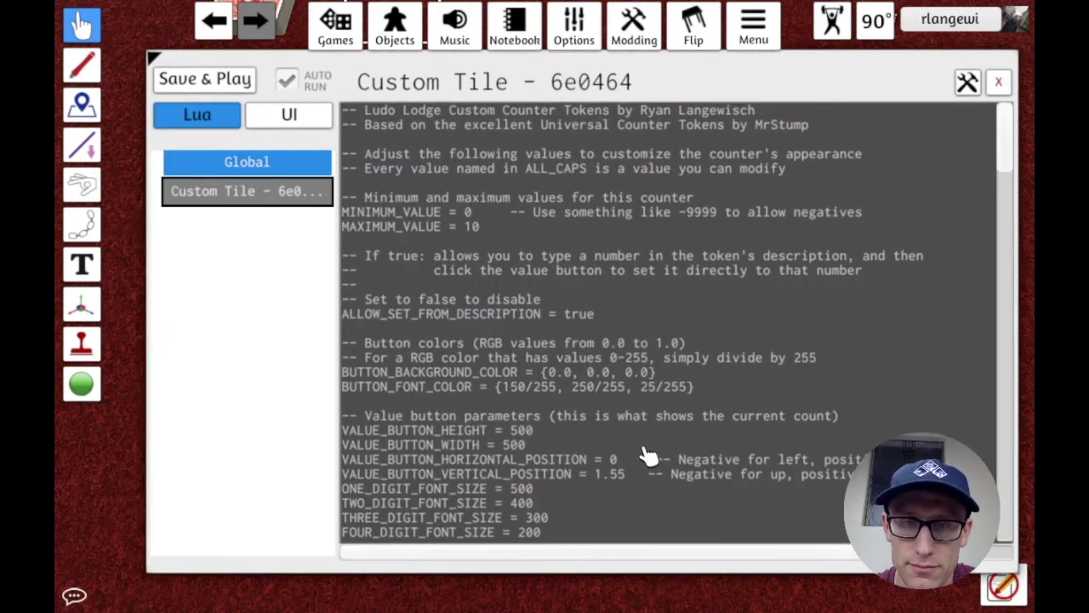
scroll(567, 457, down, 5)
scroll(566, 457, down, 1)
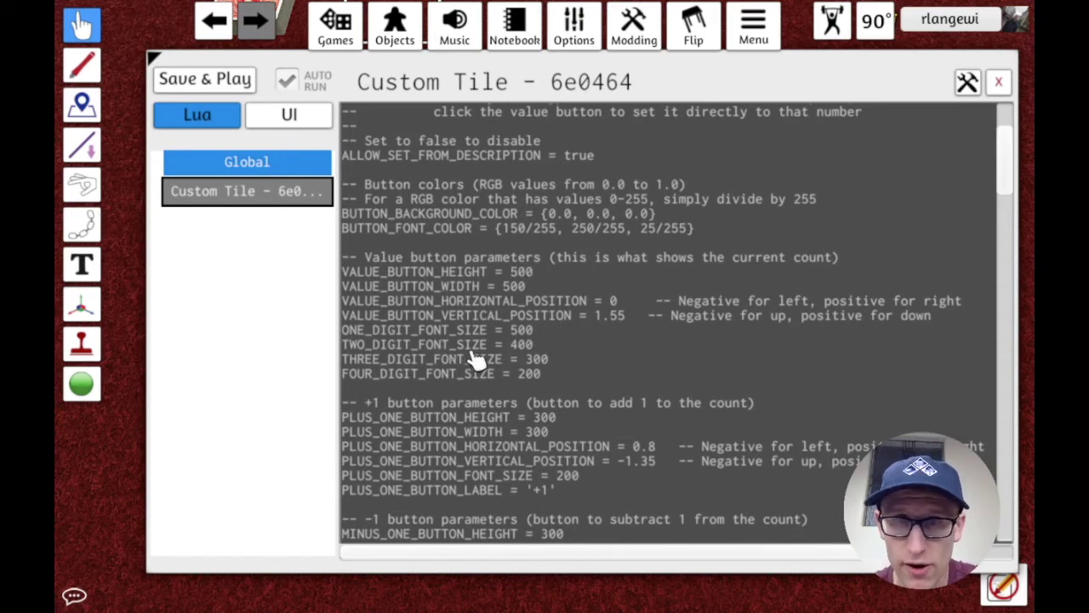
scroll(476, 361, down, 2)
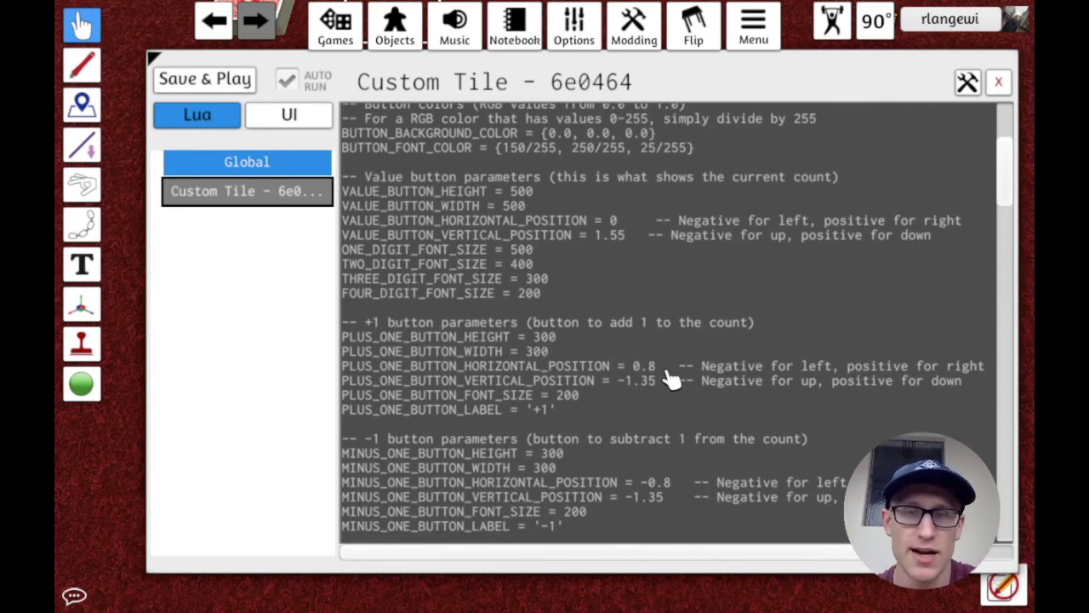
click(570, 395)
scroll(479, 411, down, 3)
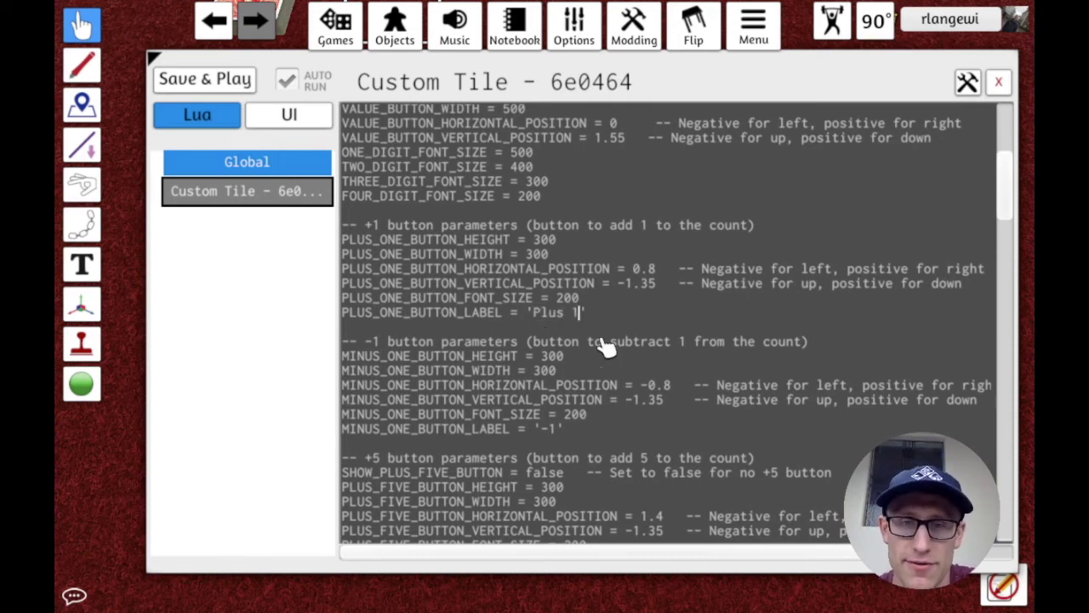
click(243, 81)
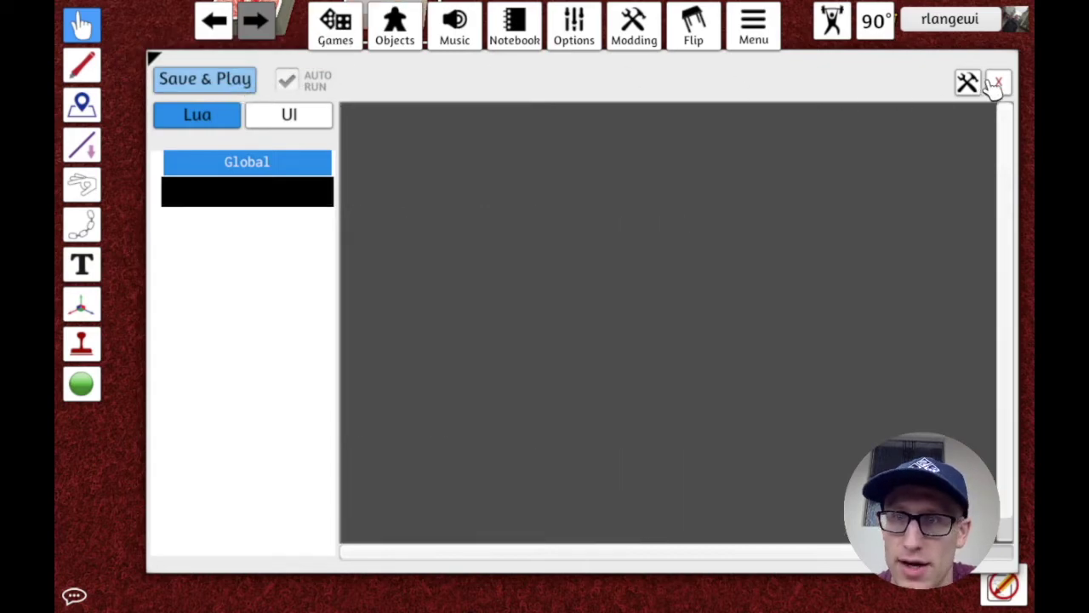
click(998, 82)
Step: Inspect the shield counter's 'Plus 1' button label up close and reopen its Lua script
scroll(491, 457, up, 5)
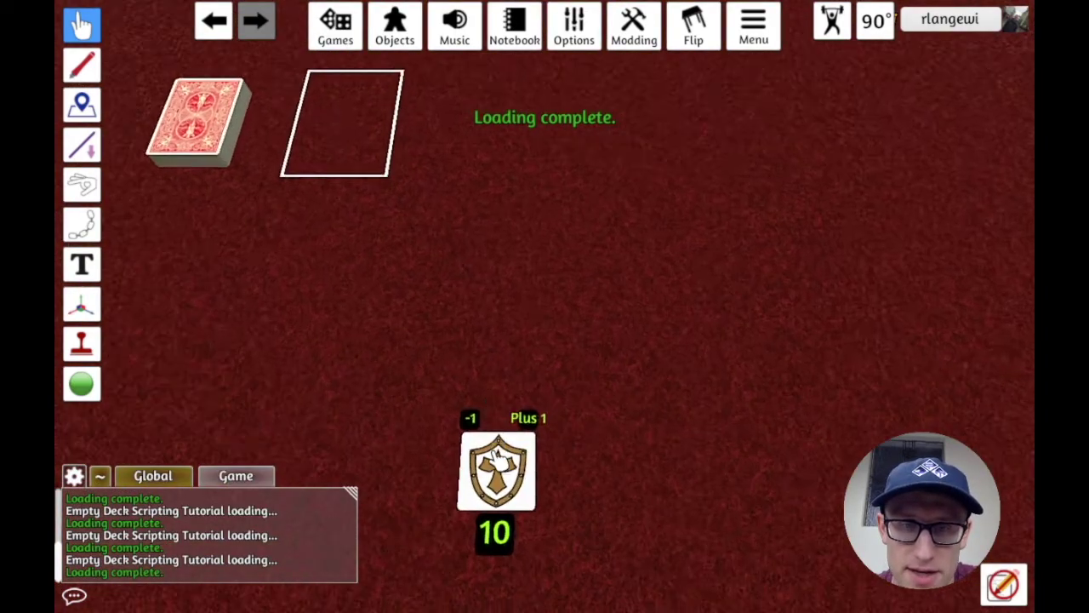
scroll(544, 421, up, 5)
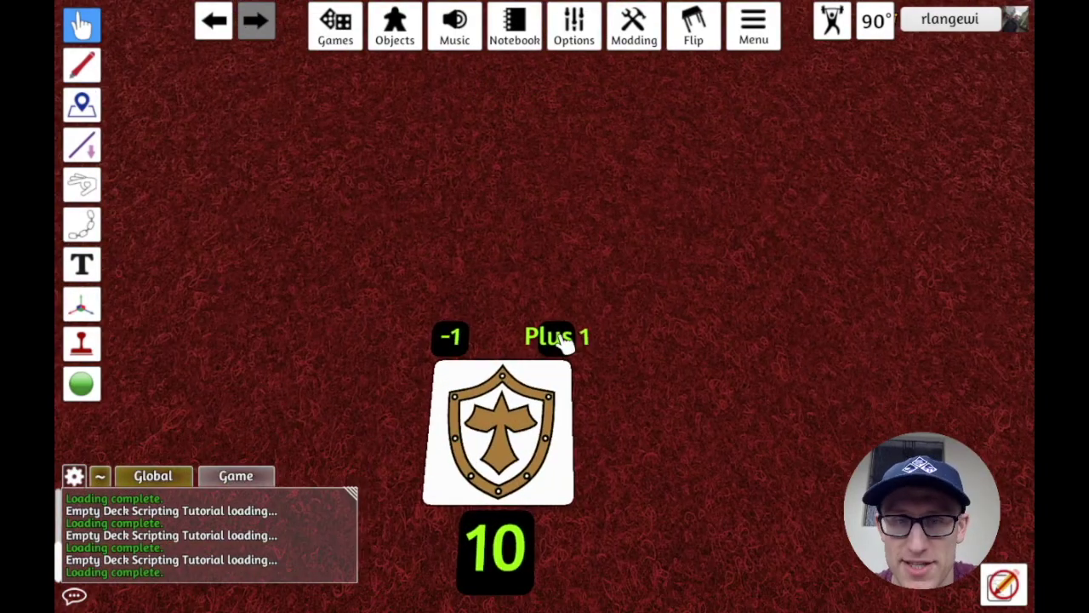
right_click(494, 449)
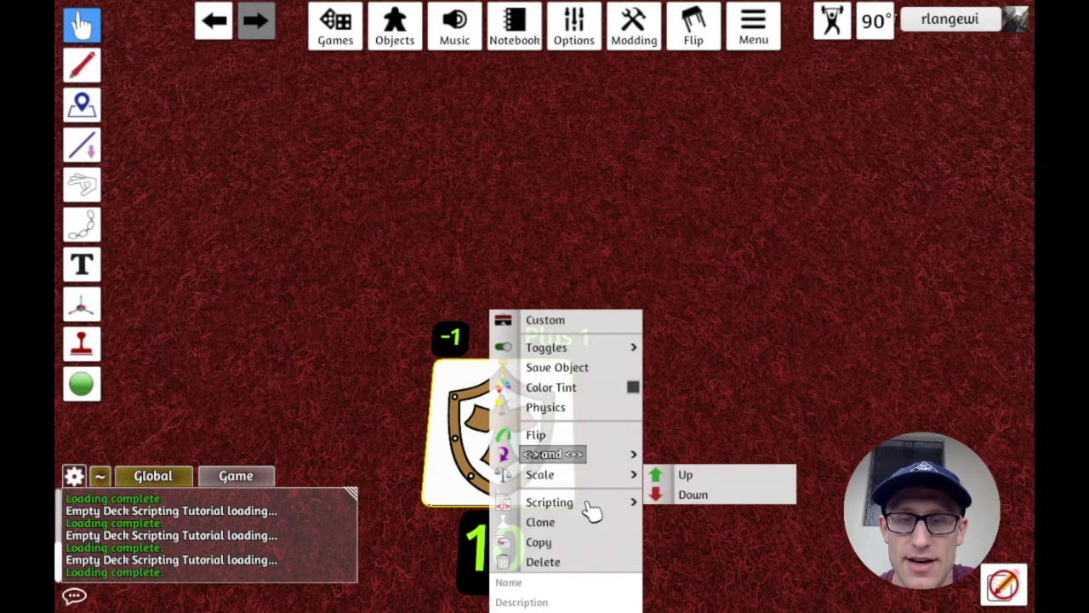
click(658, 504)
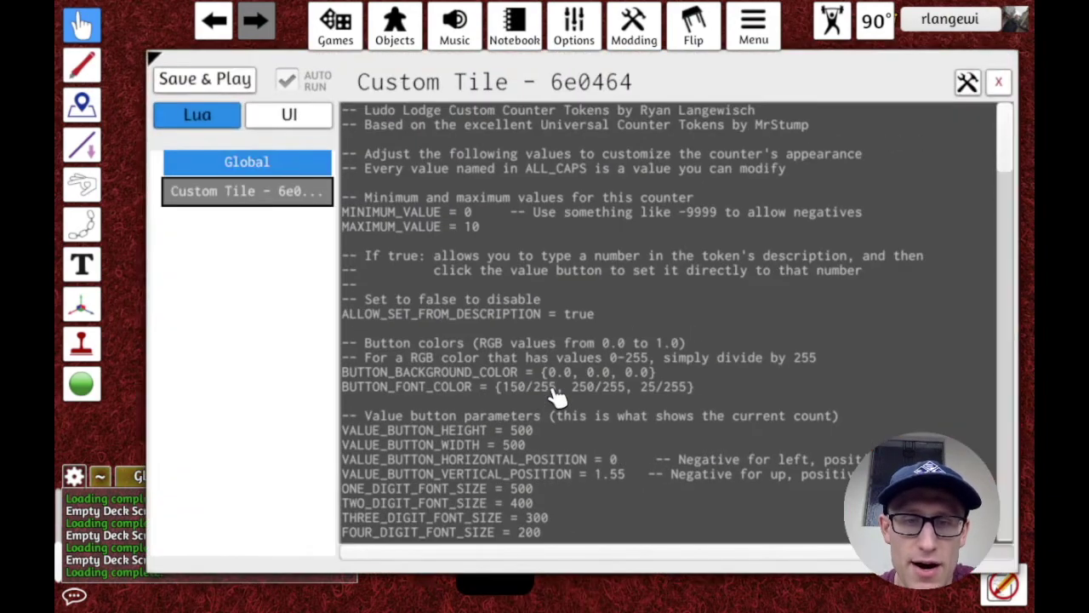
Step: Set SHOW_PLUS_FIVE_BUTTON to true in the +5 button parameters of the counter script
scroll(554, 396, down, 3)
scroll(554, 396, down, 8)
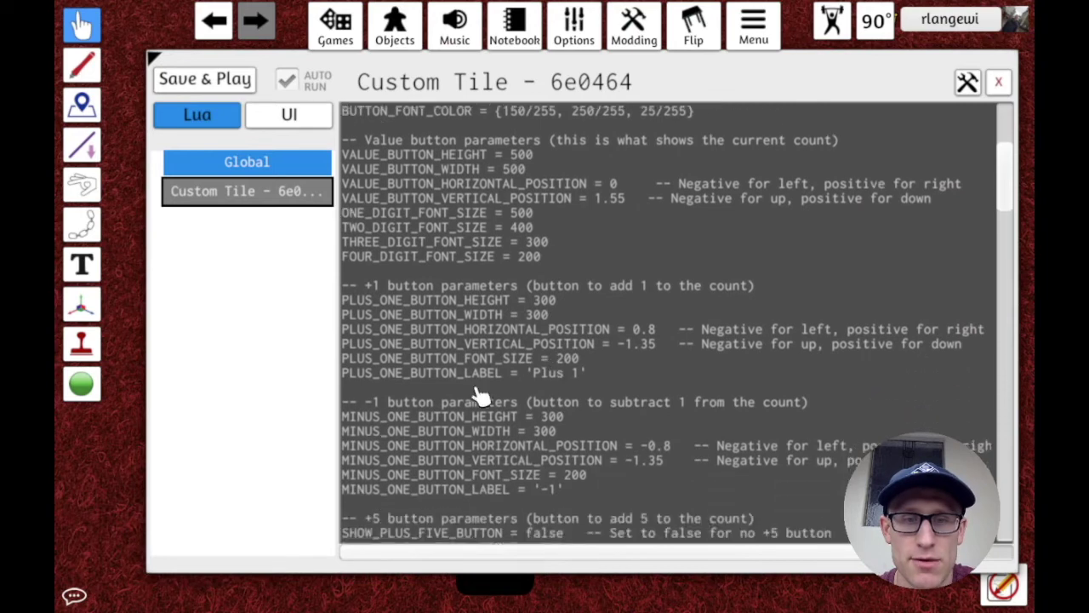
scroll(357, 366, down, 6)
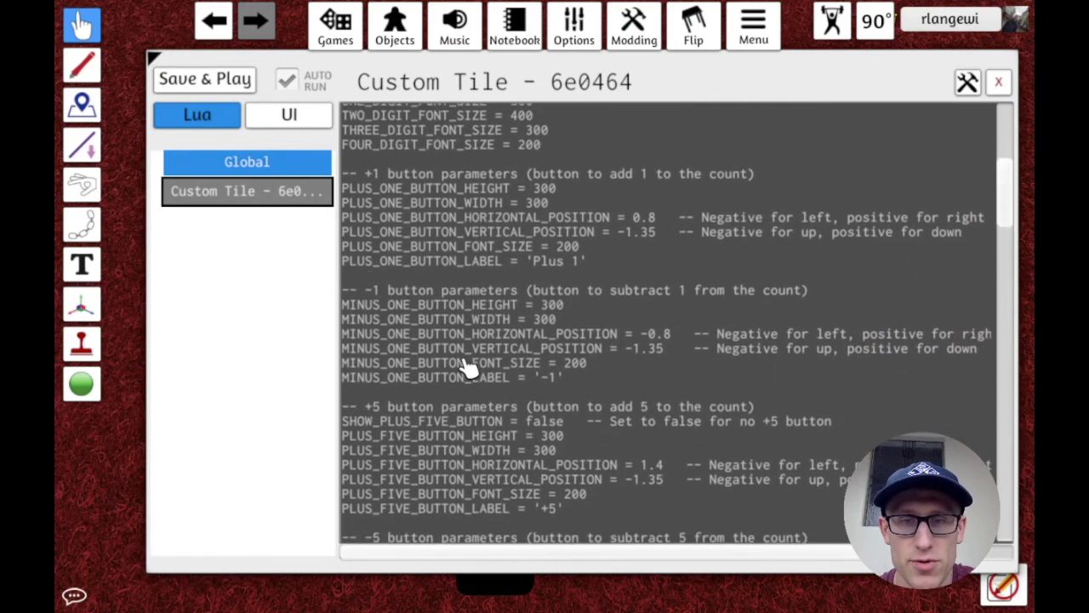
scroll(466, 366, down, 1)
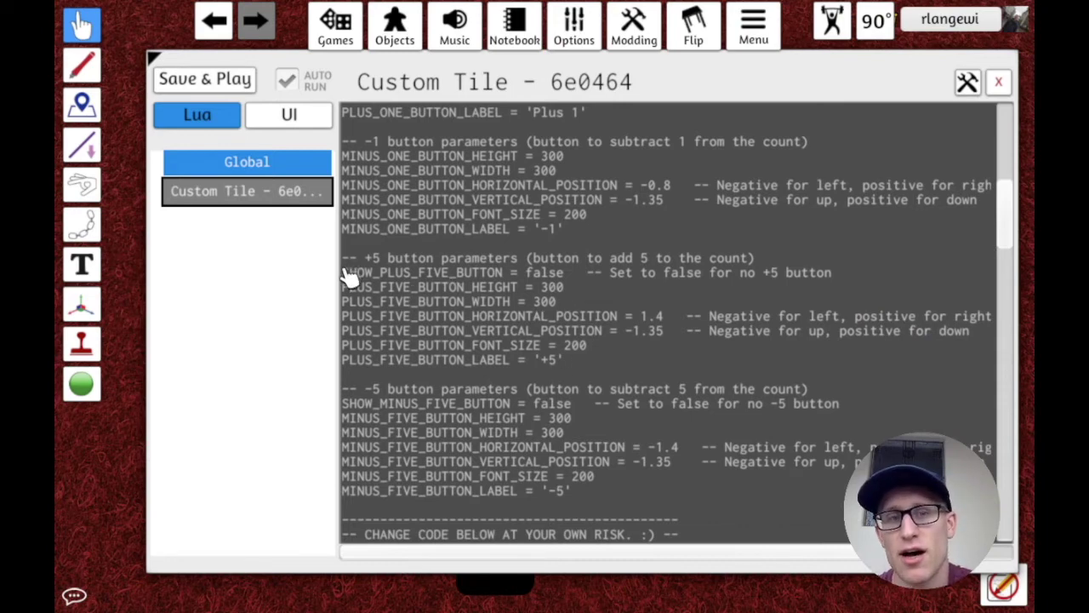
drag(344, 273, 506, 279)
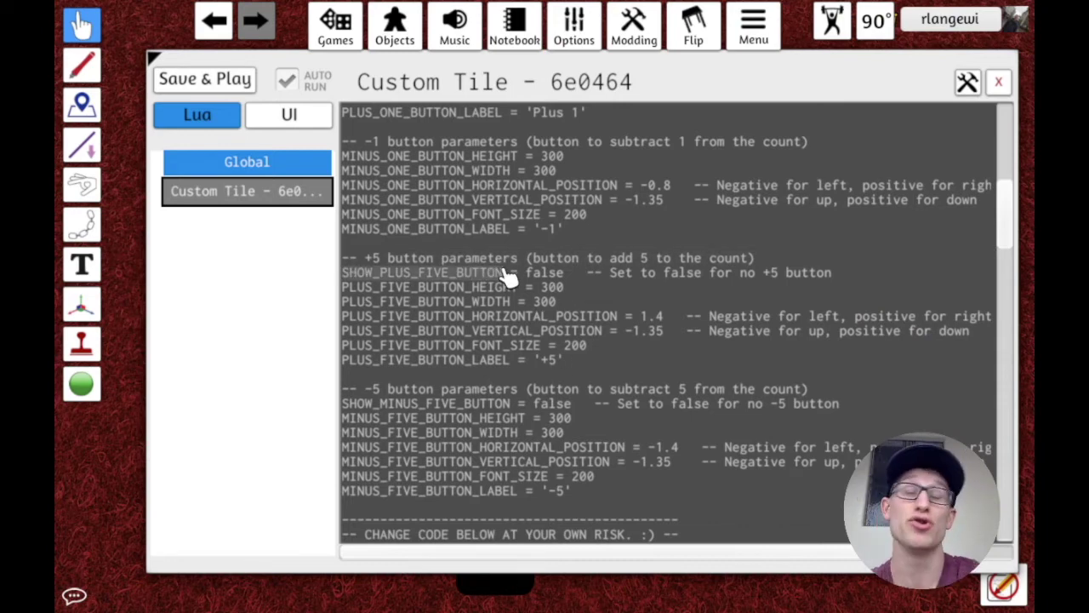
click(554, 274)
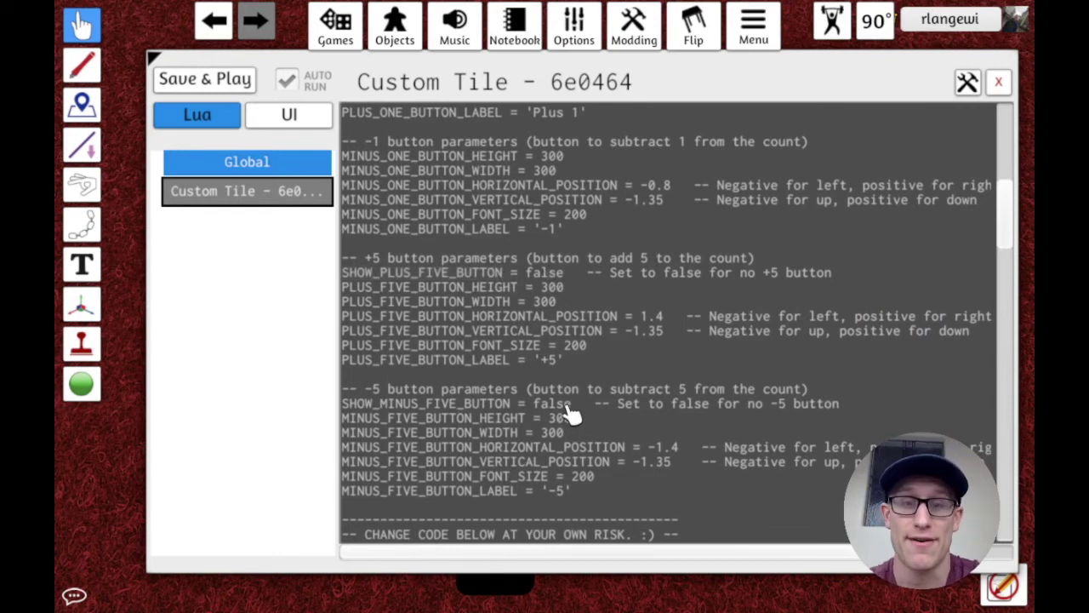
drag(563, 274, 530, 274)
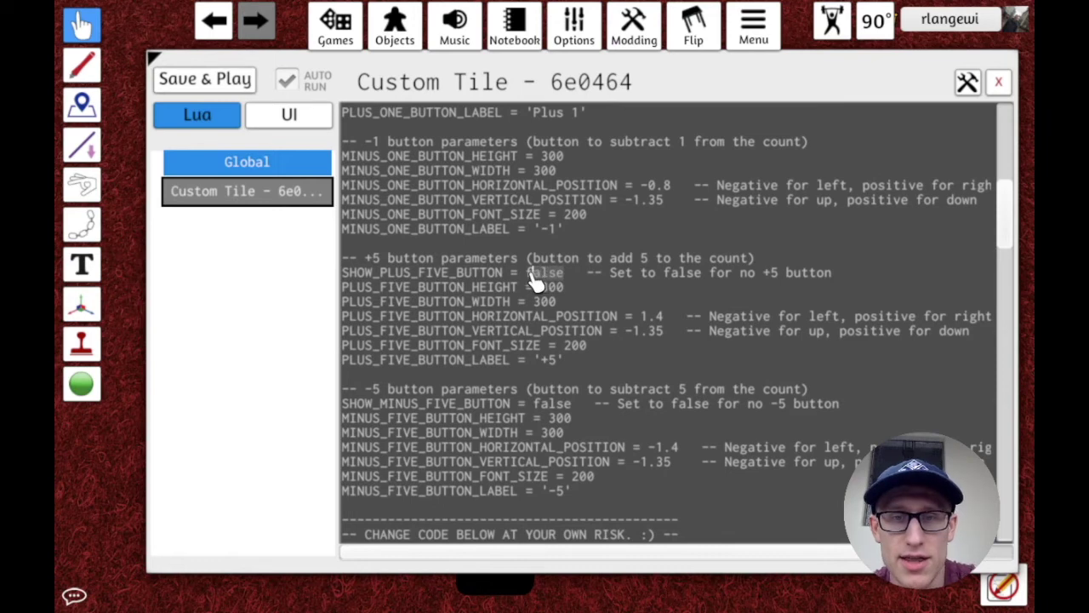
text(true)
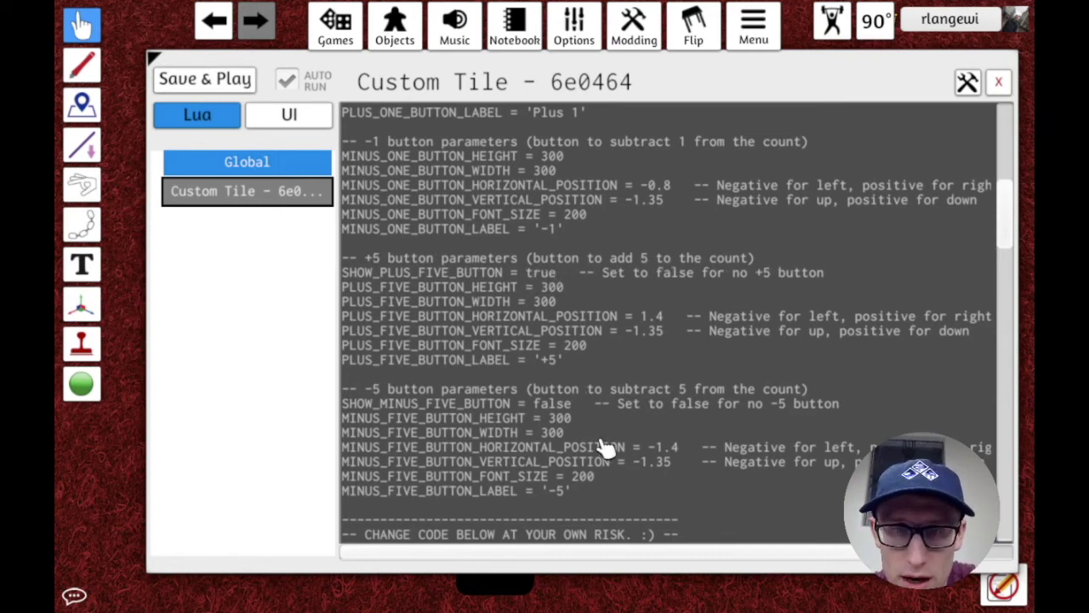
Step: Set SHOW_MINUS_FIVE_BUTTON to true in the shield counter's script, save and reload the game, and close the editor
drag(575, 406, 537, 406)
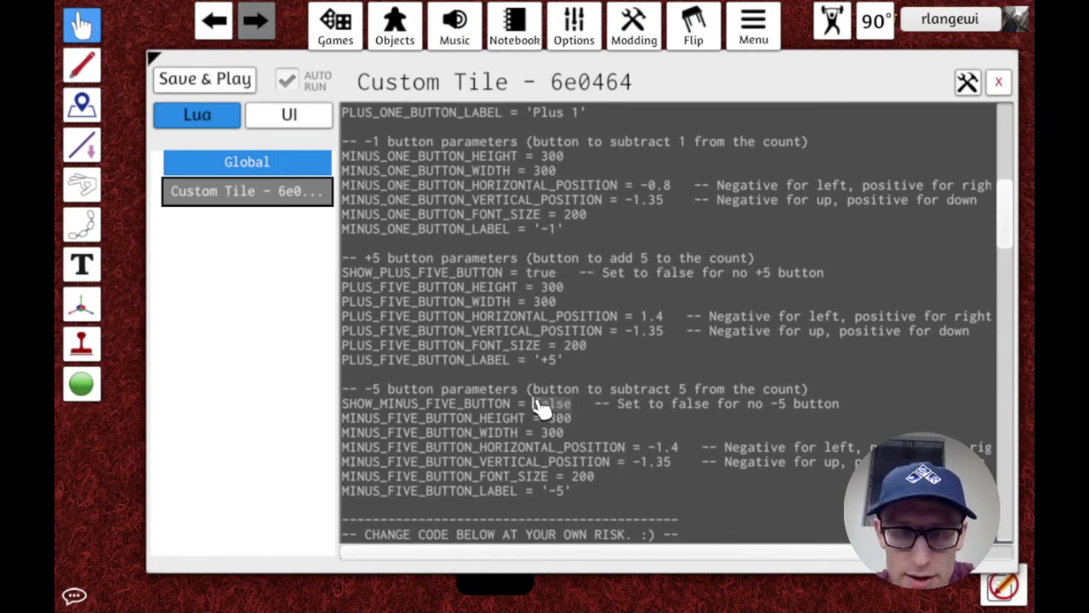
scroll(537, 408, down, 2)
text(true)
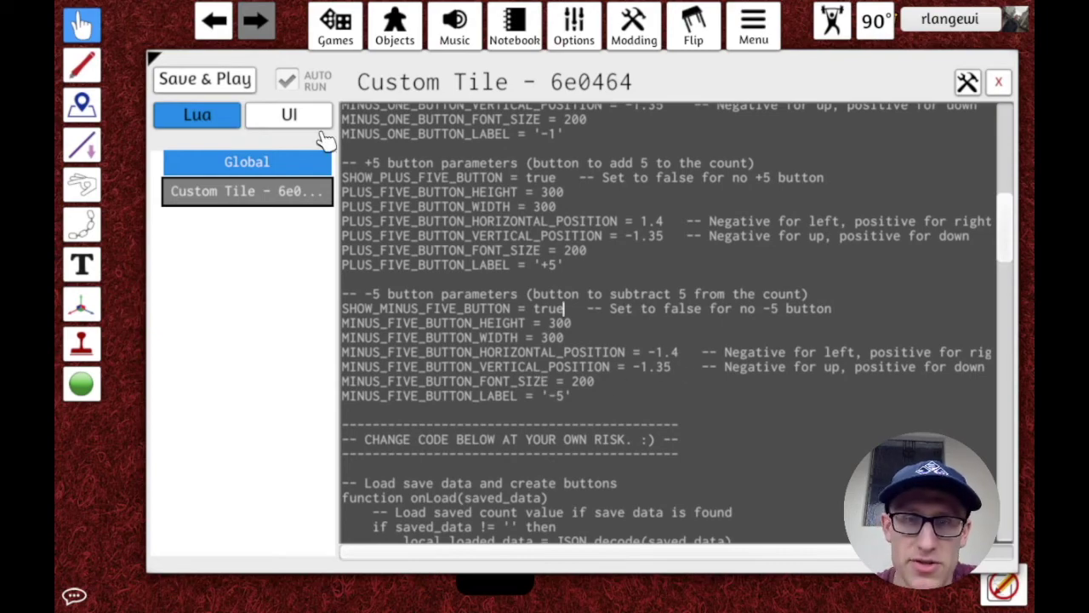
click(214, 85)
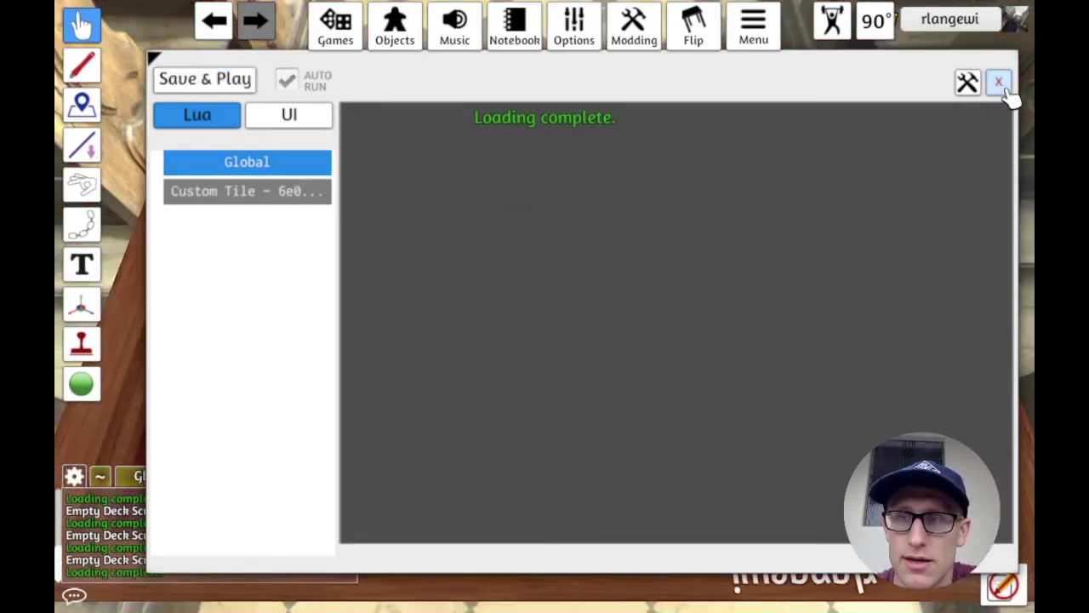
click(1000, 82)
Step: Test the shield counter's buttons by subtracting 5, adding 5, subtracting 1 four times and adding 5 again
scroll(577, 483, up, 5)
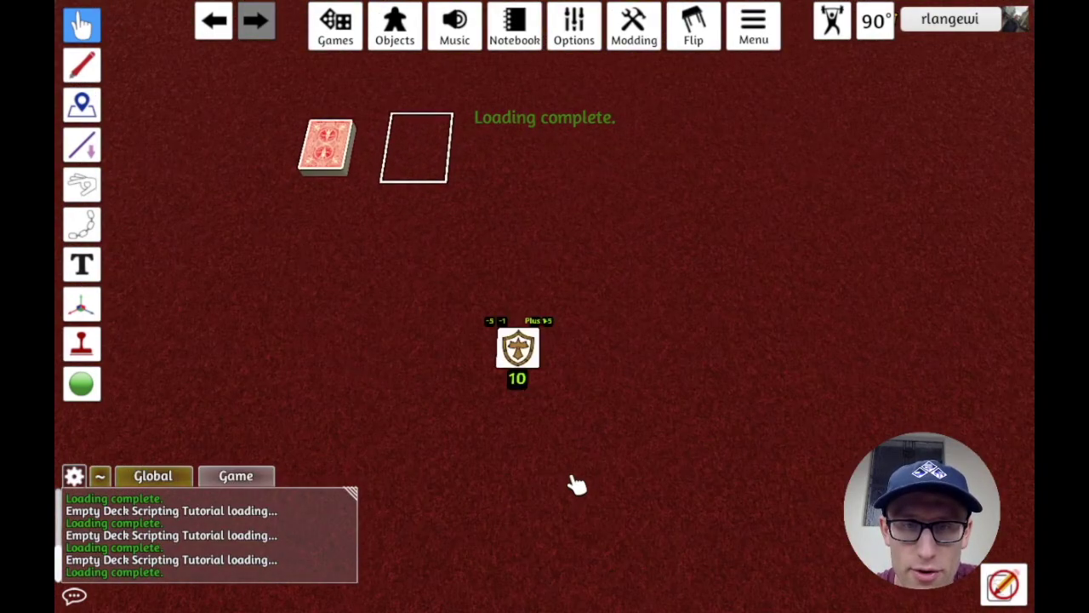
scroll(577, 483, up, 8)
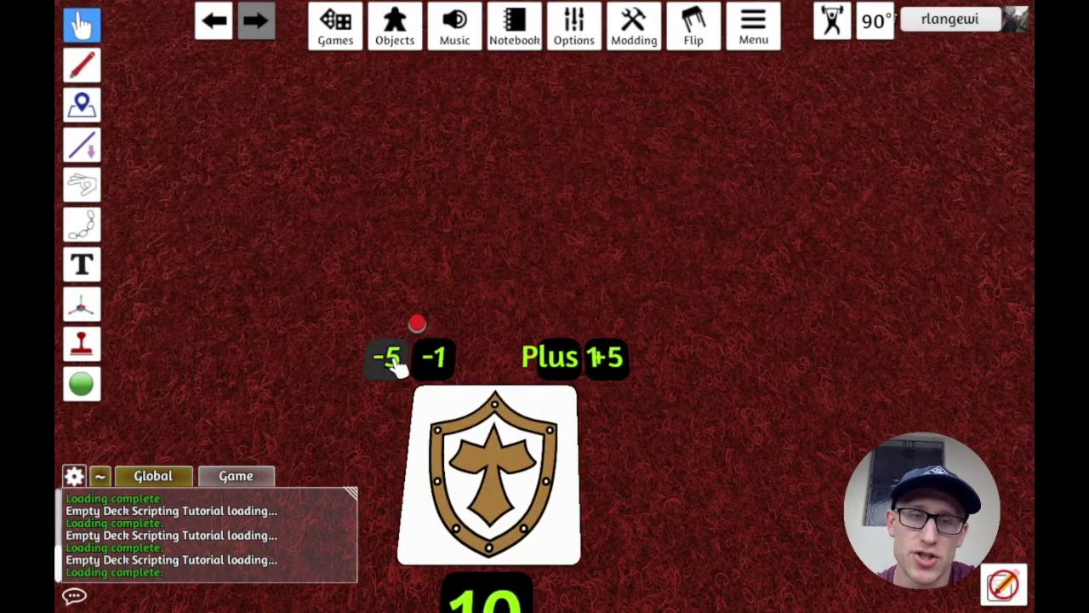
click(393, 362)
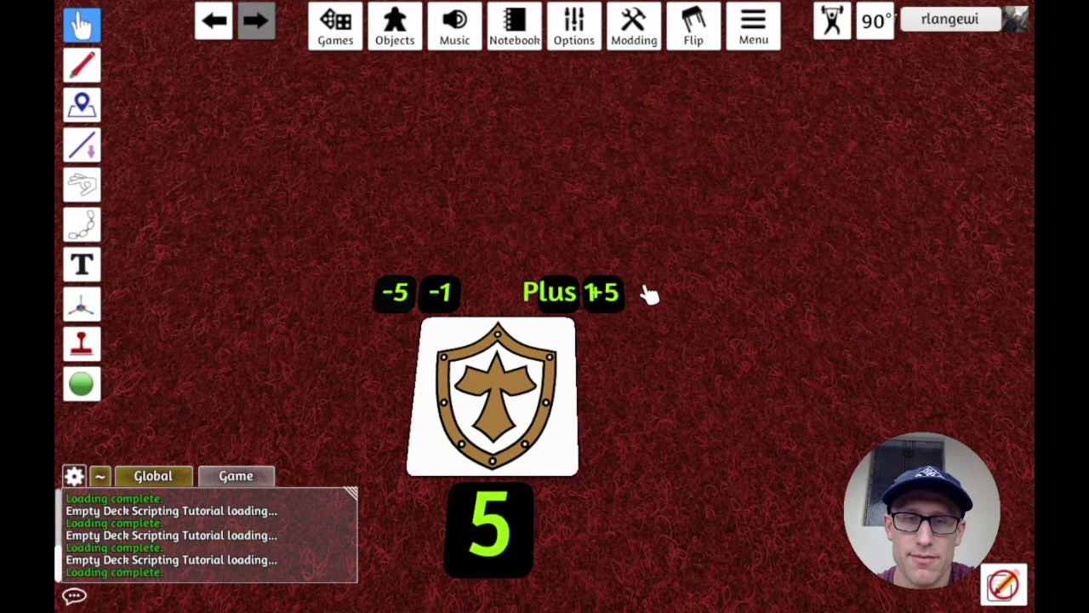
click(613, 300)
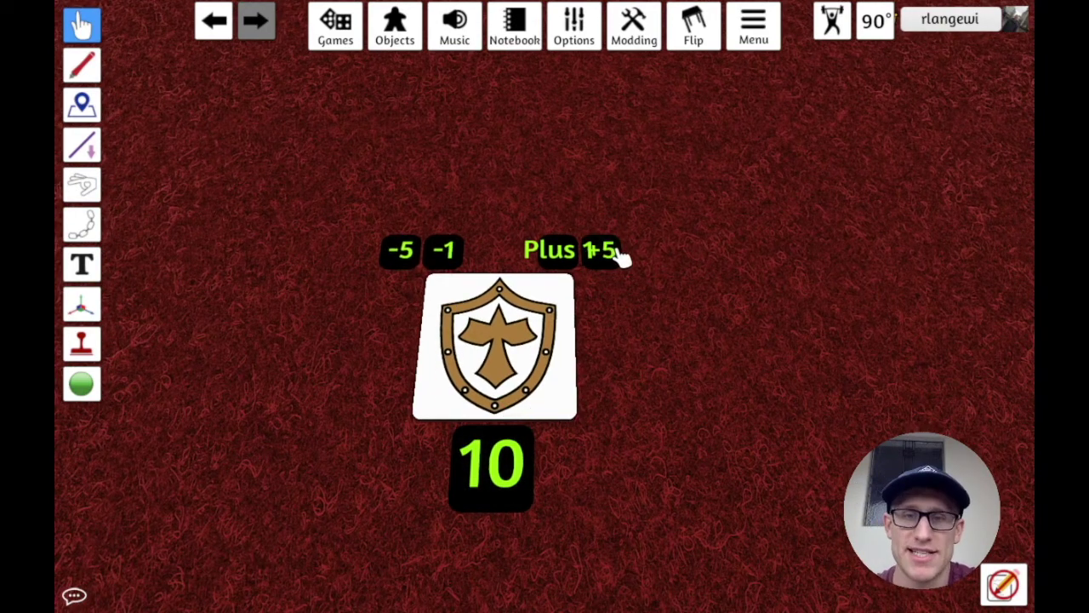
double_click(446, 249)
double_click(444, 249)
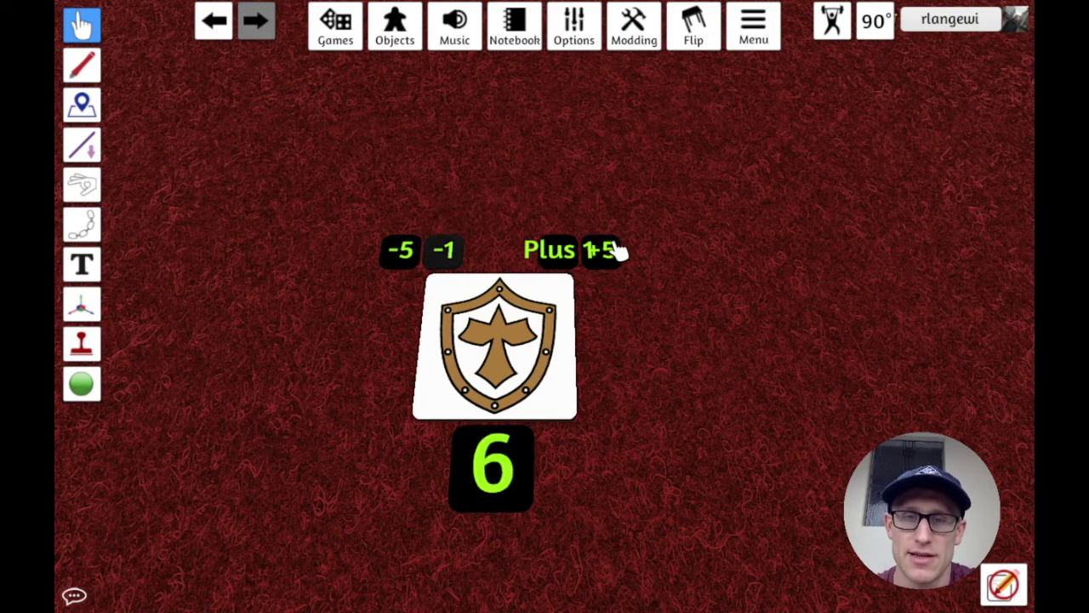
click(611, 250)
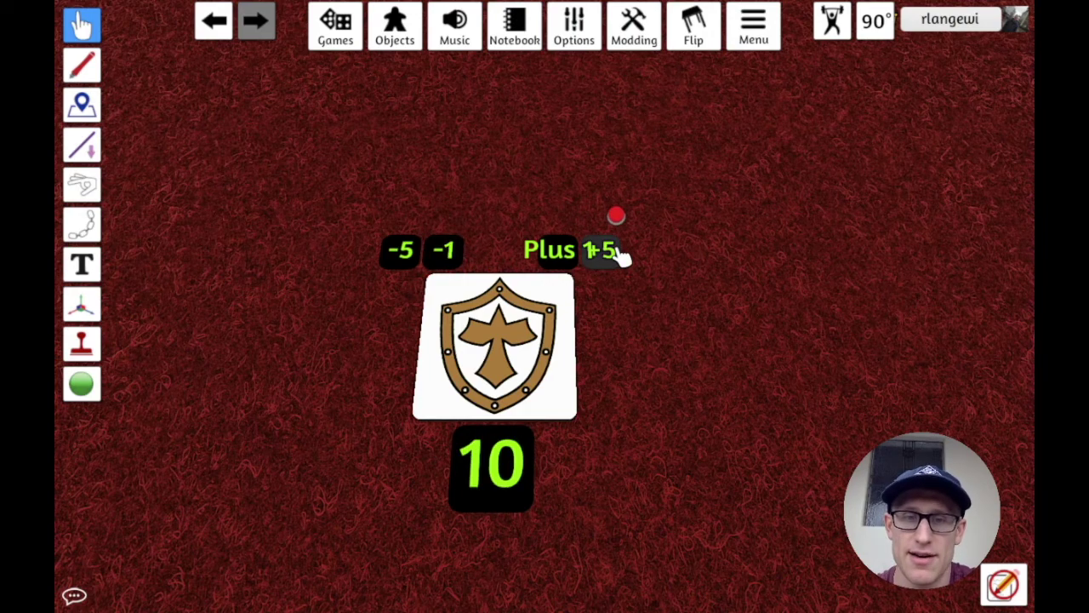
Step: Review all customizable parameters in the shield counter's Lua script from the value limits to the -5 button section, and close the editor
right_click(480, 325)
mouse_move(587, 462)
mouse_move(596, 503)
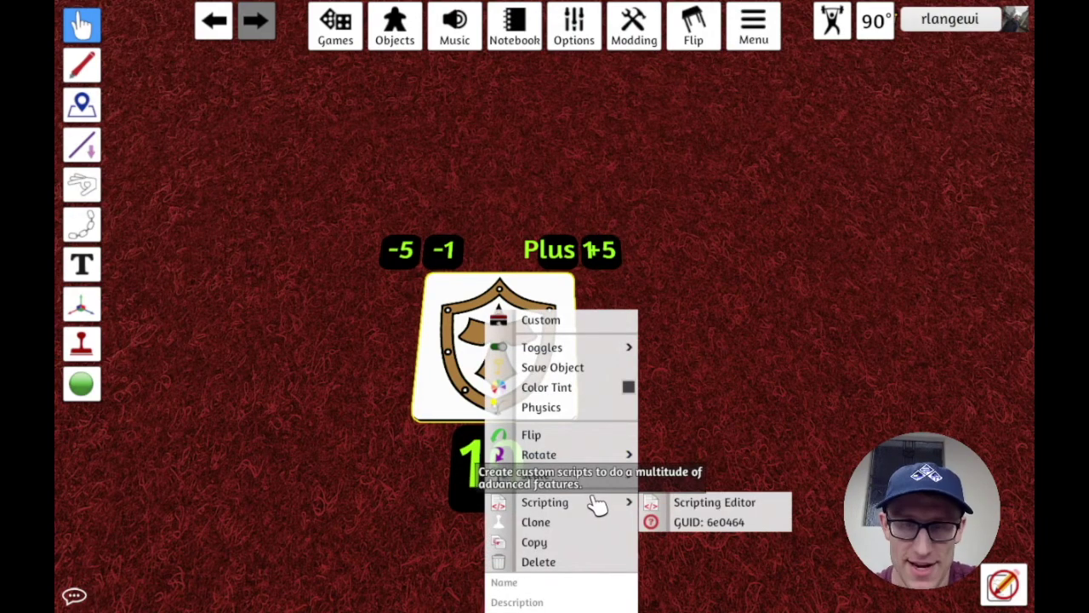
click(684, 505)
scroll(681, 502, down, 5)
scroll(530, 311, up, 15)
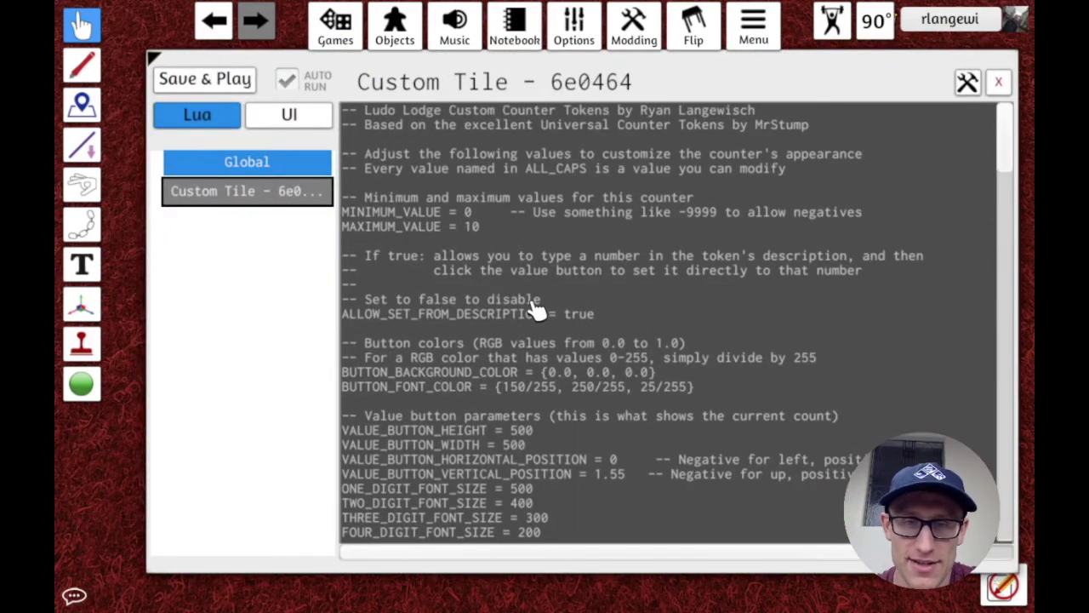
scroll(530, 311, down, 5)
scroll(530, 312, down, 8)
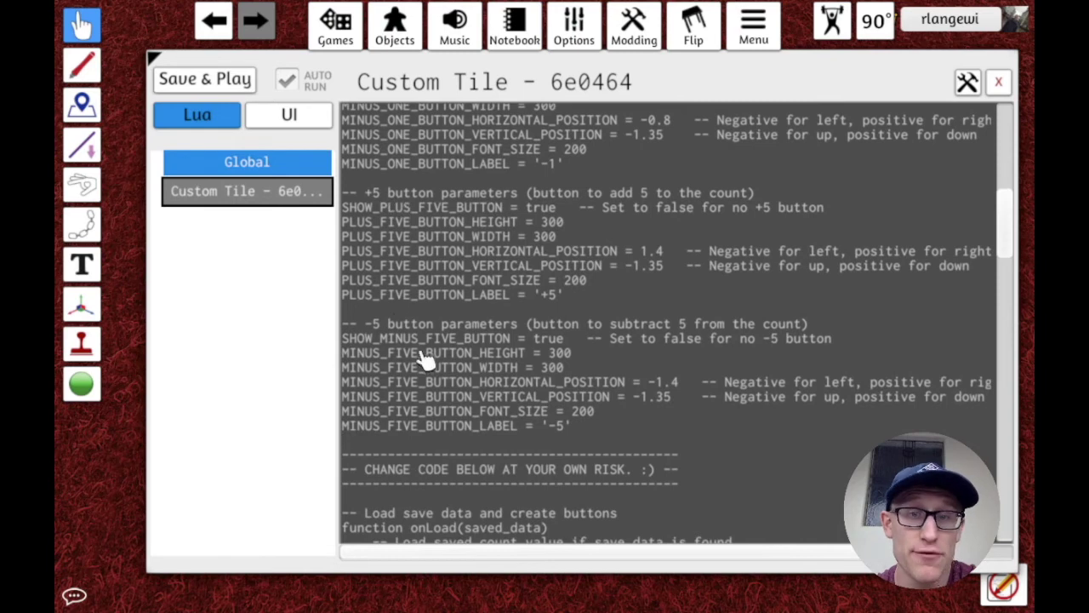
scroll(442, 357, up, 3)
scroll(518, 348, up, 3)
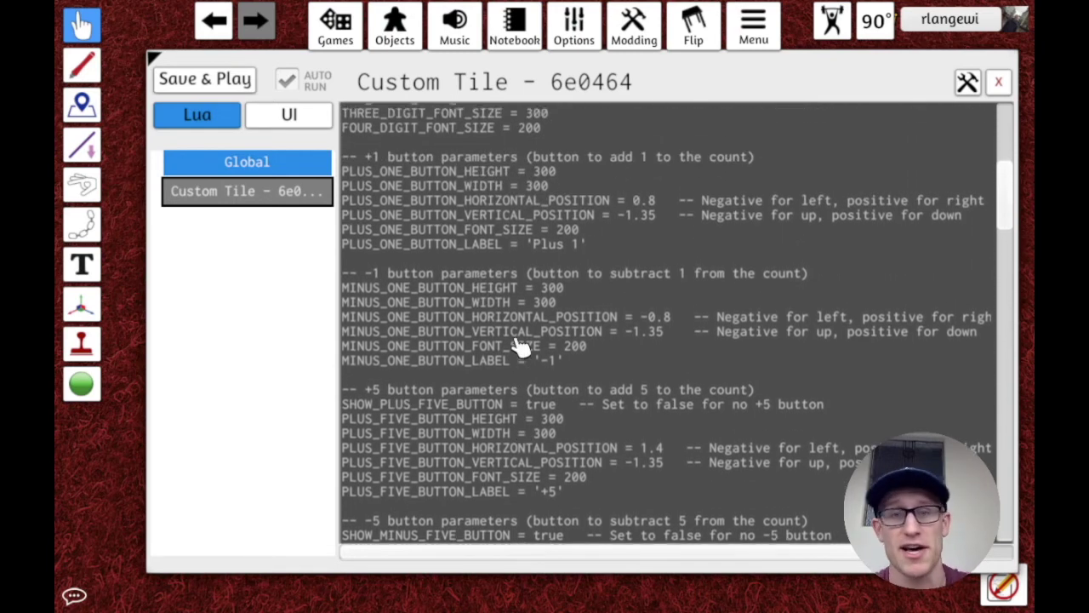
scroll(521, 349, up, 5)
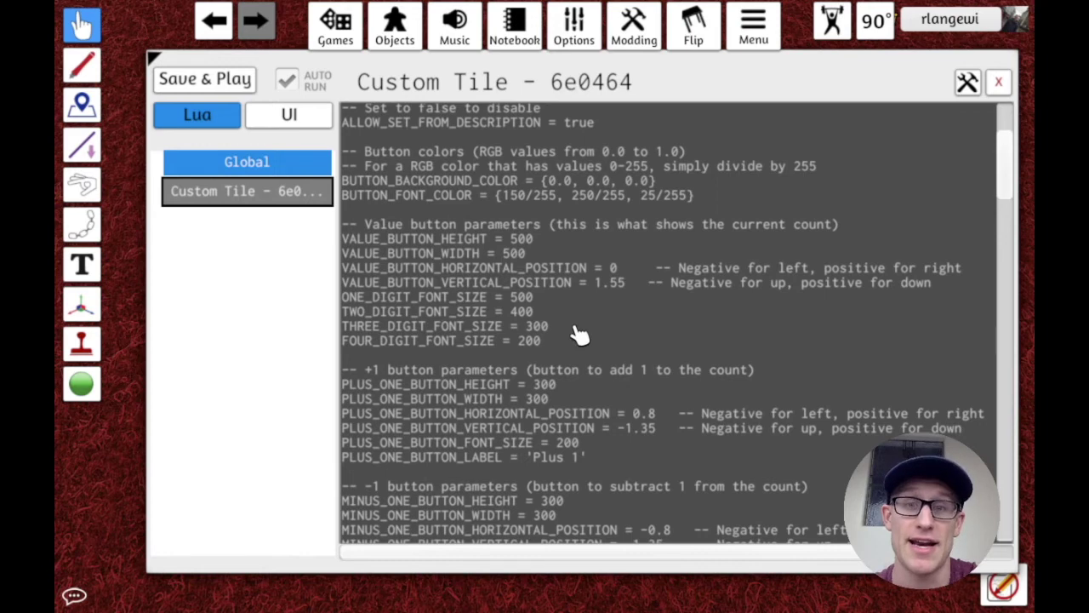
scroll(579, 334, up, 5)
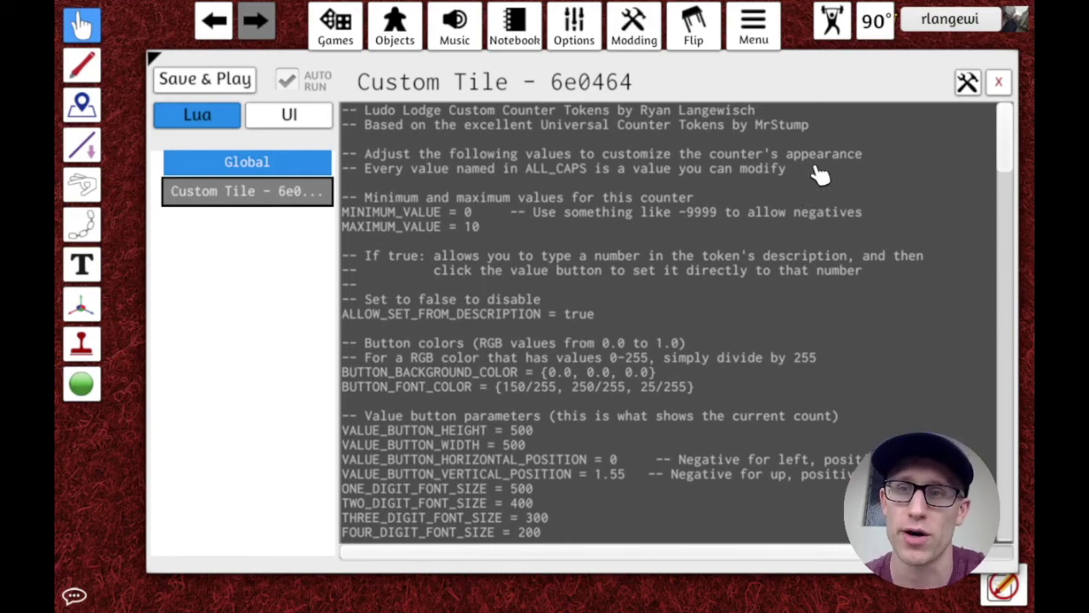
click(998, 82)
Step: Place the saved Custom Counter Token on the table and move it beside the shield counter
key(s)
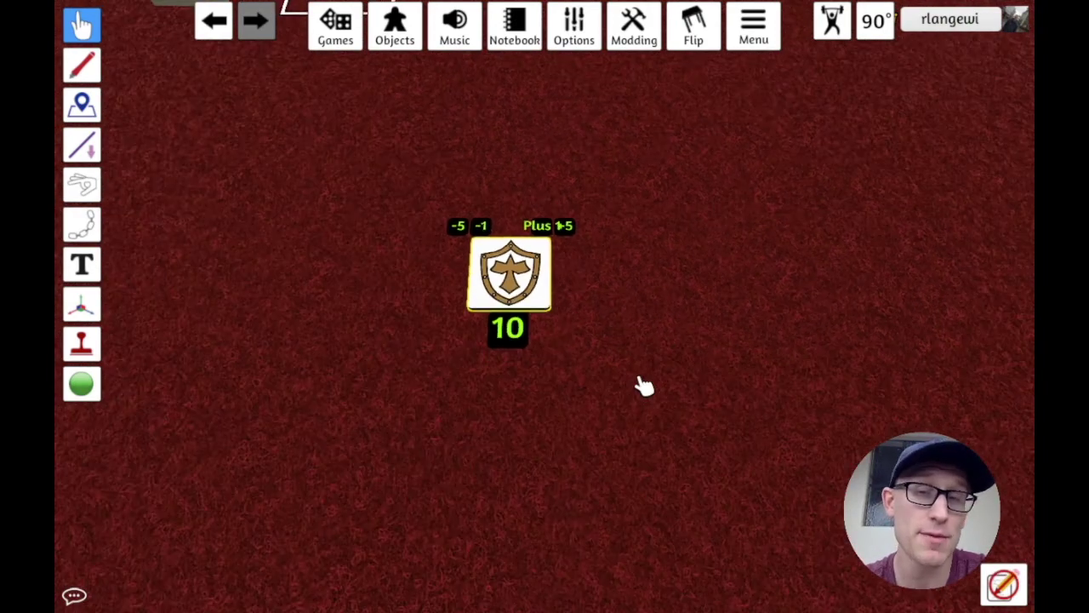
click(407, 33)
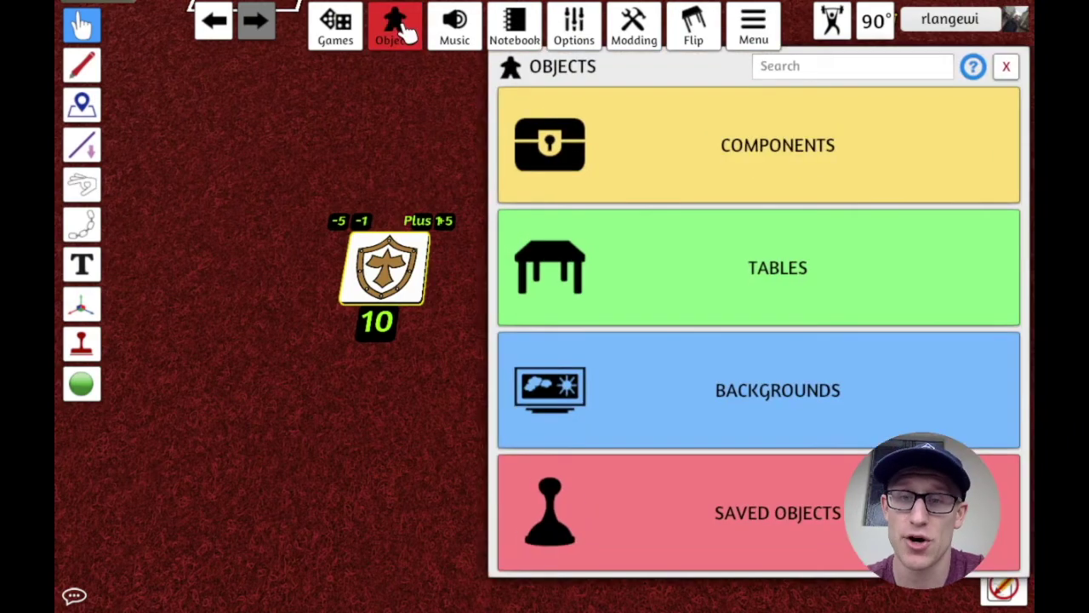
click(746, 506)
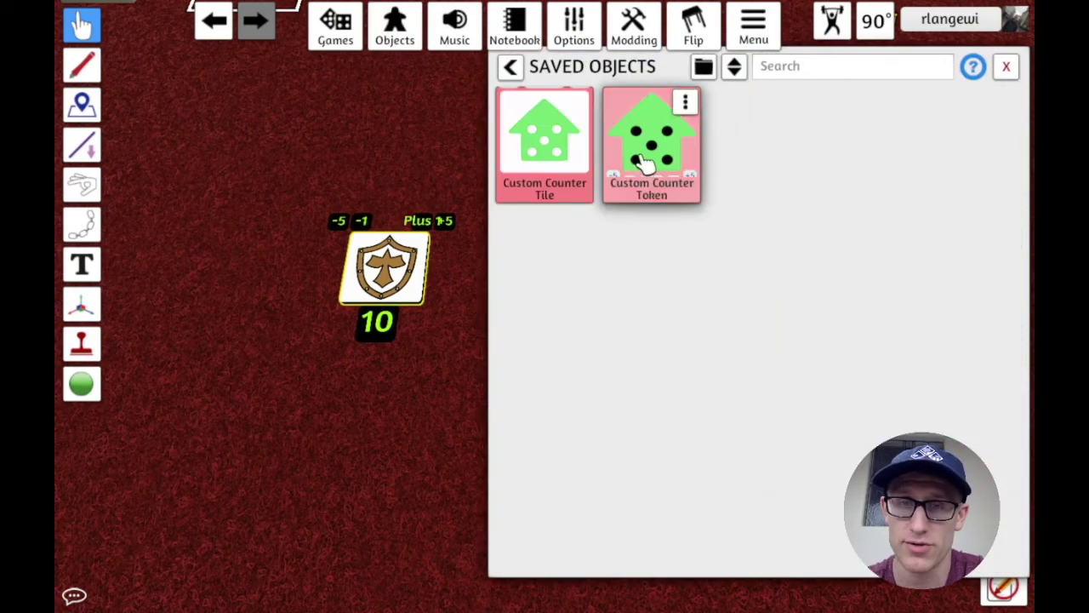
drag(643, 158, 408, 464)
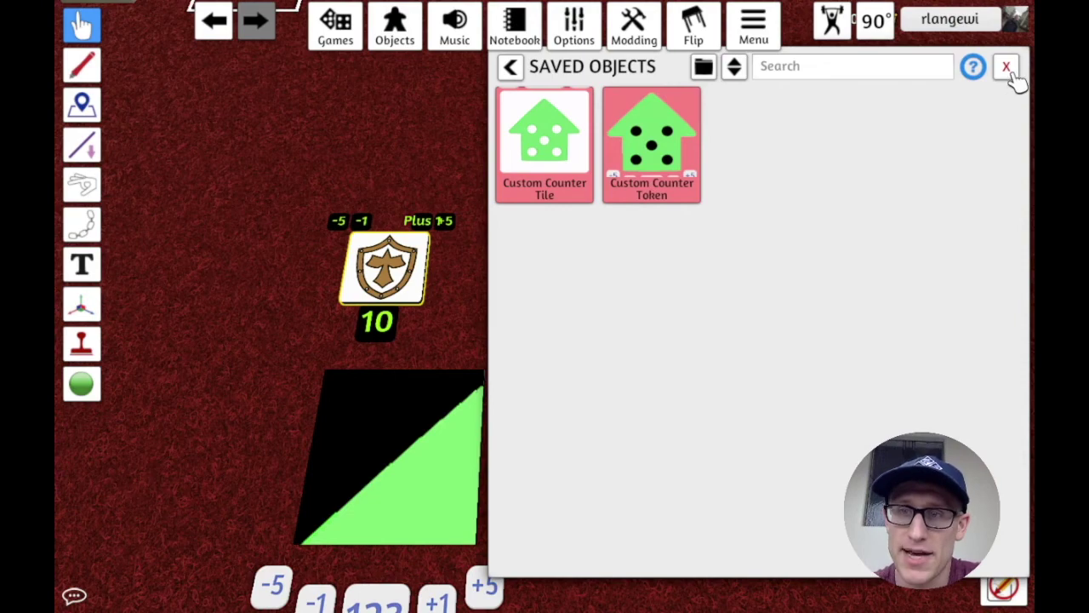
click(1009, 70)
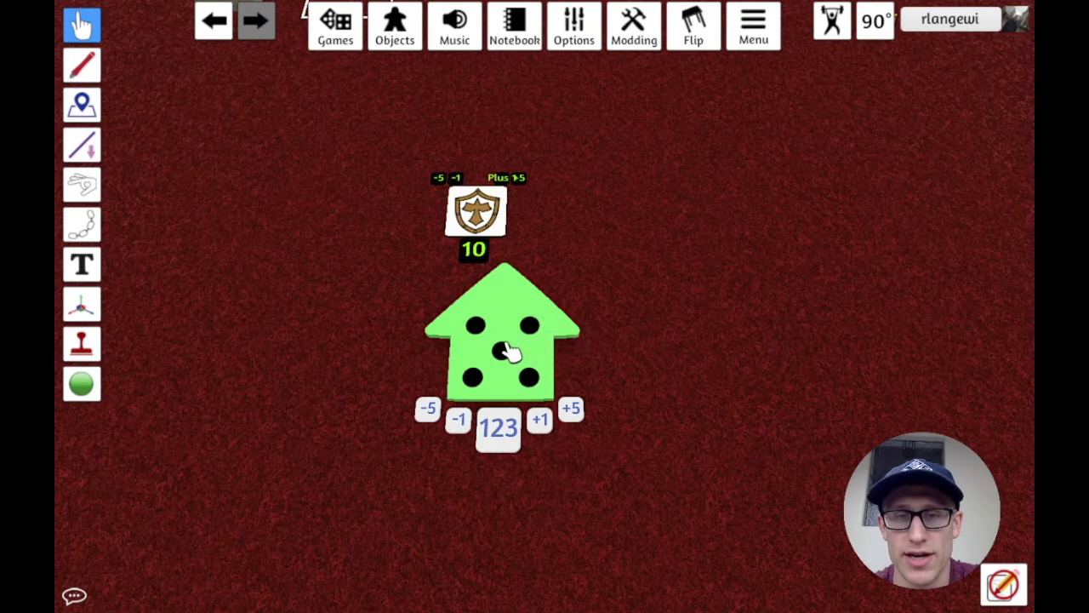
drag(511, 349, 677, 230)
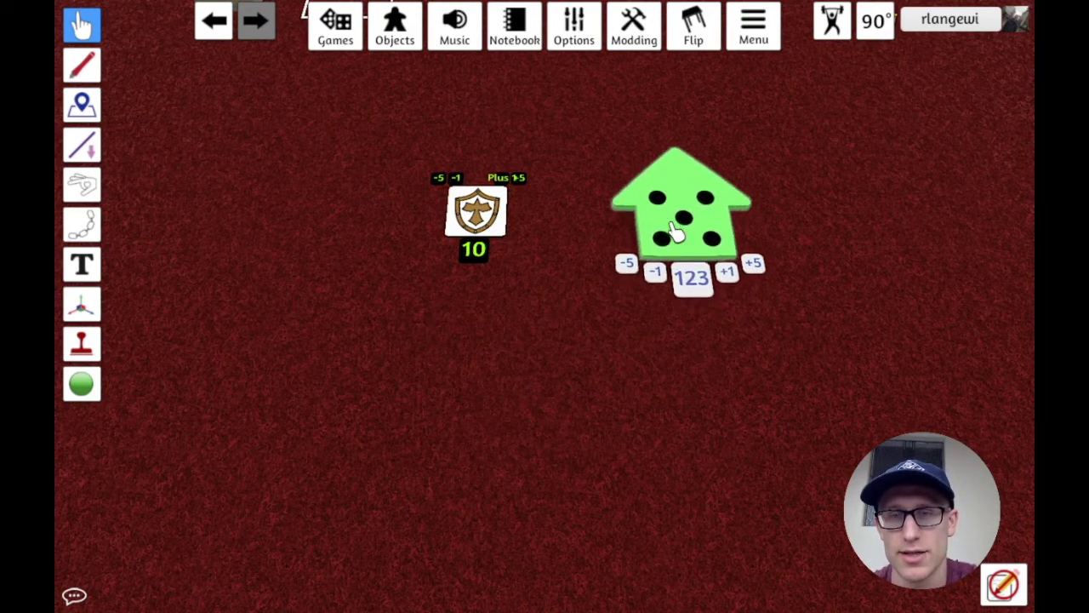
Step: Replace the house-shaped counter token's image with potion.png from the Desktop, loaded as a local file, and import it
right_click(677, 230)
click(723, 236)
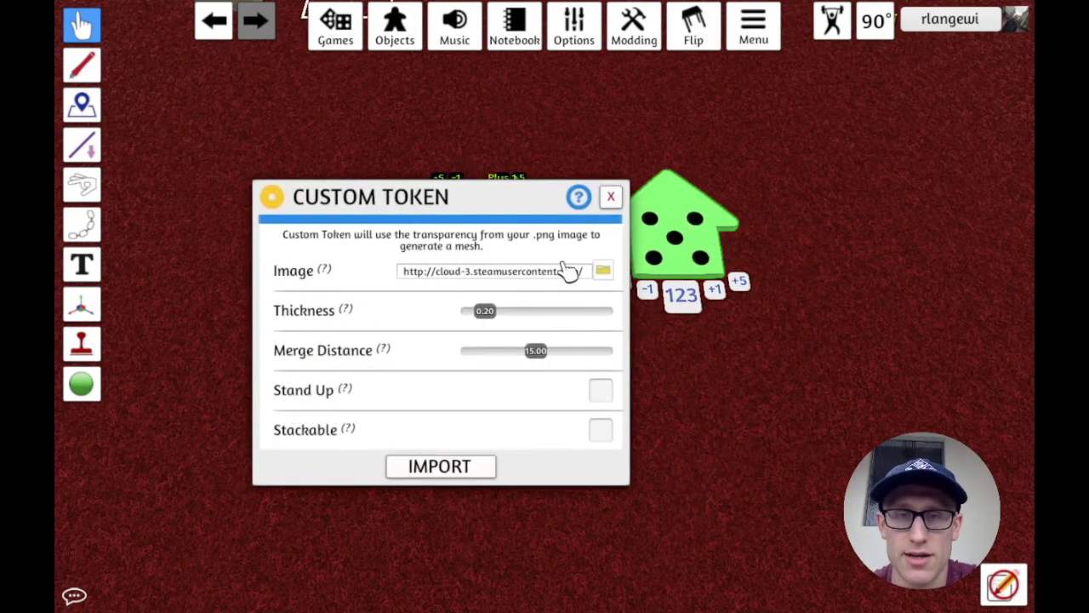
click(601, 271)
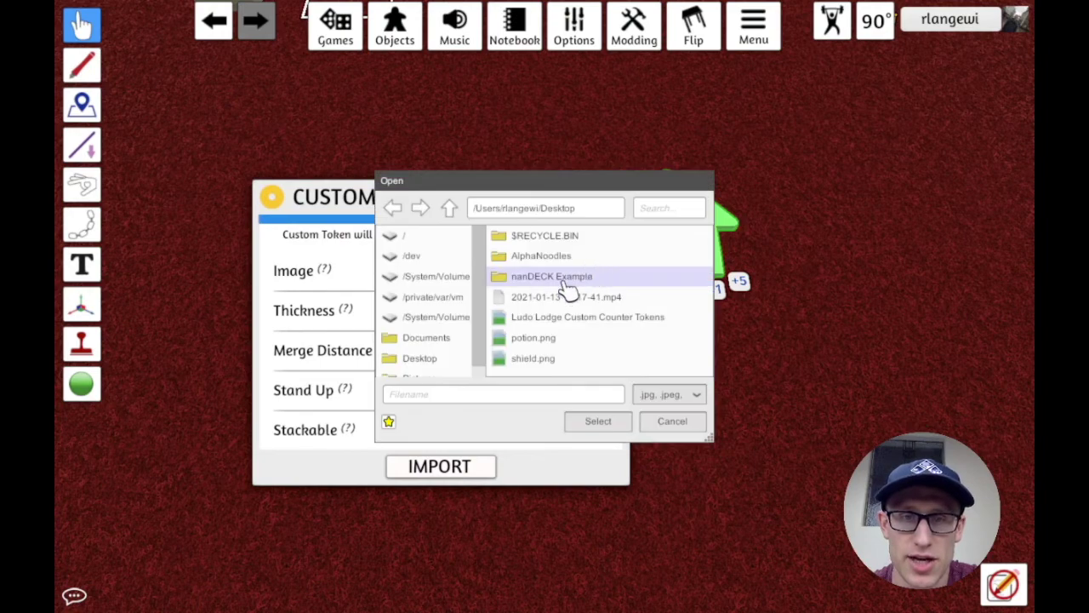
click(538, 339)
click(618, 429)
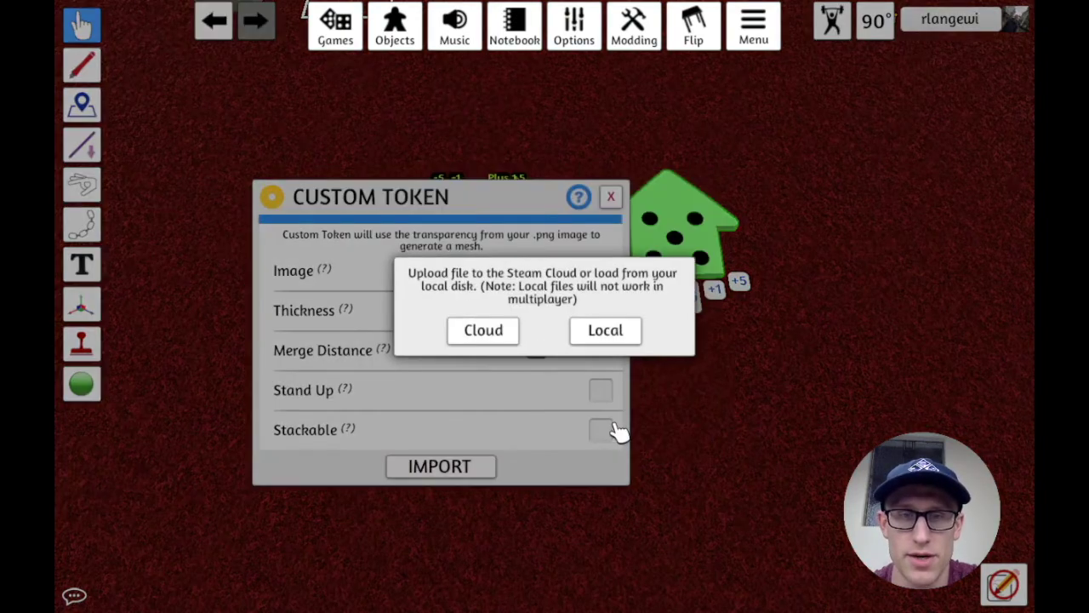
click(589, 331)
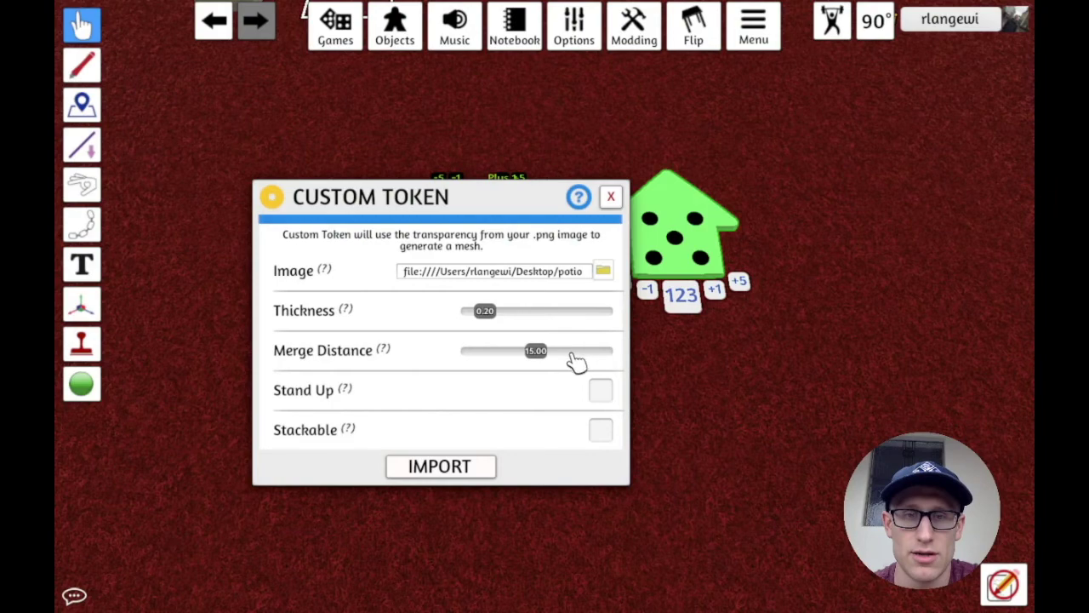
click(482, 464)
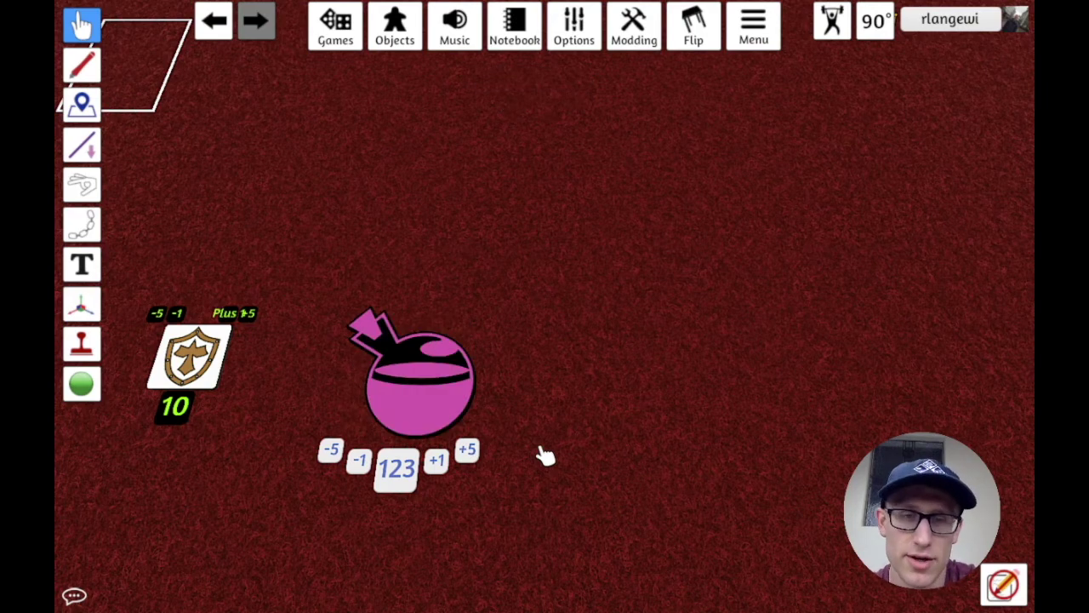
key(a)
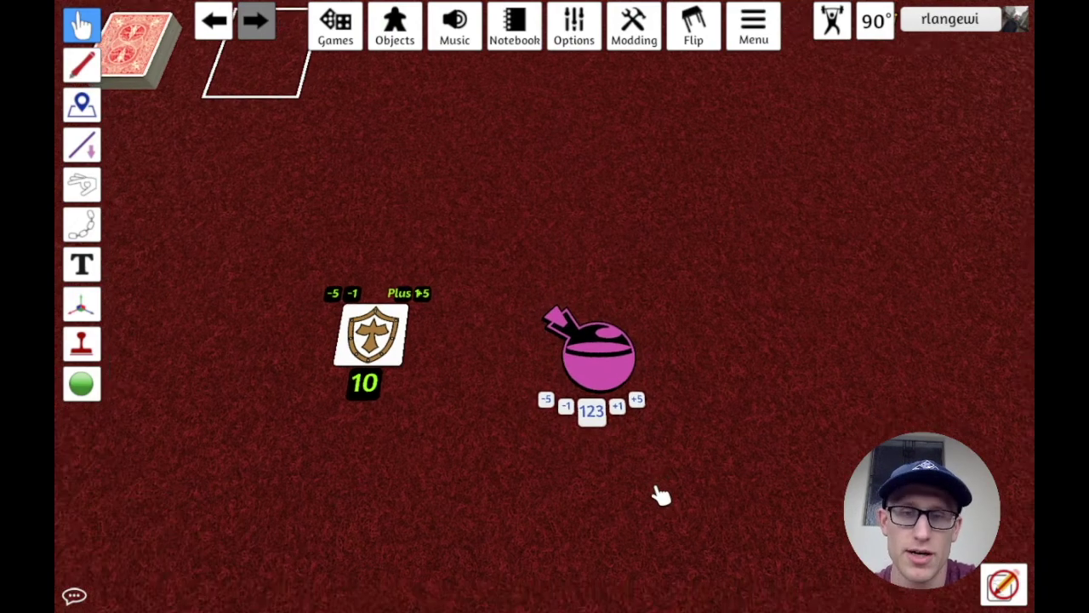
key(a)
key(s)
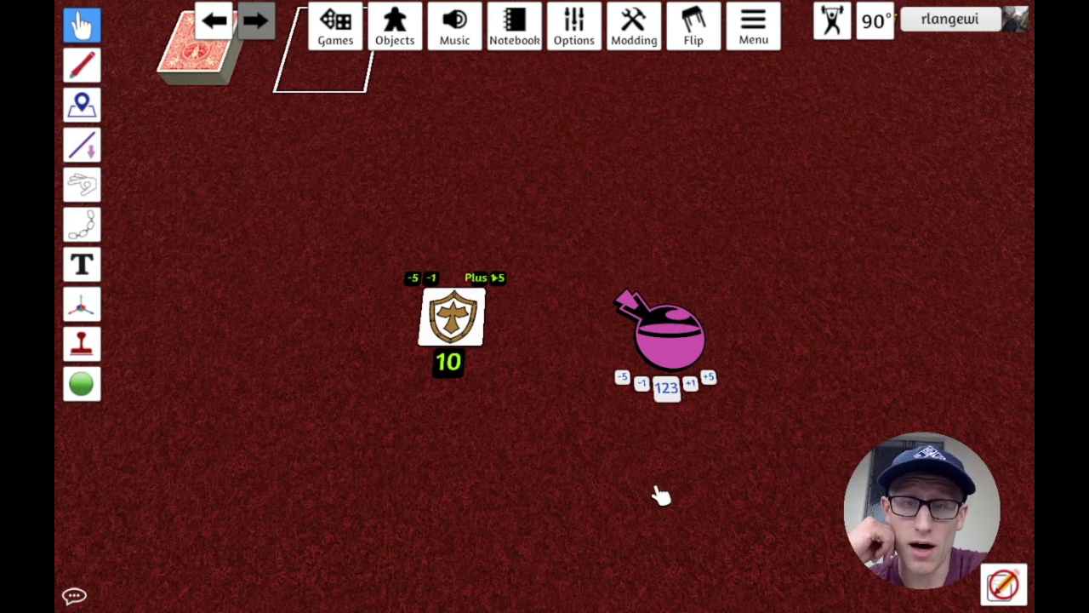